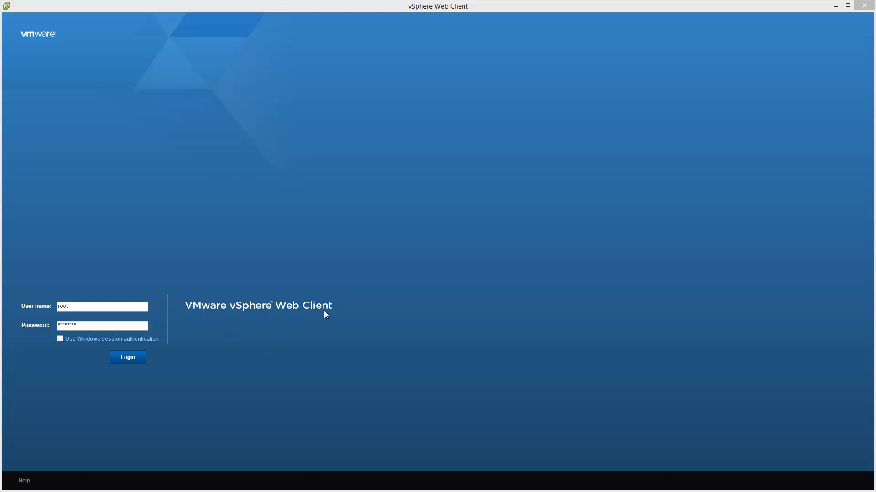
Log in to the vSphere Web Client and open the Hosts and Clusters inventory.
click(141, 362)
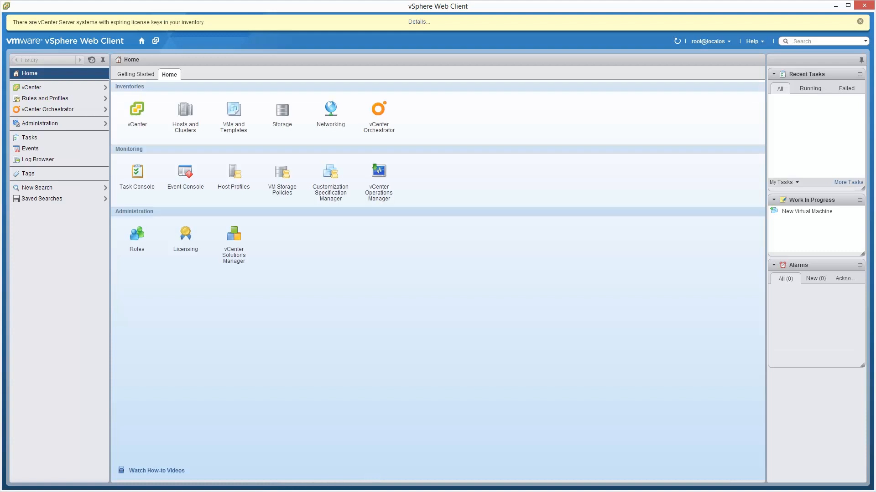
click(860, 22)
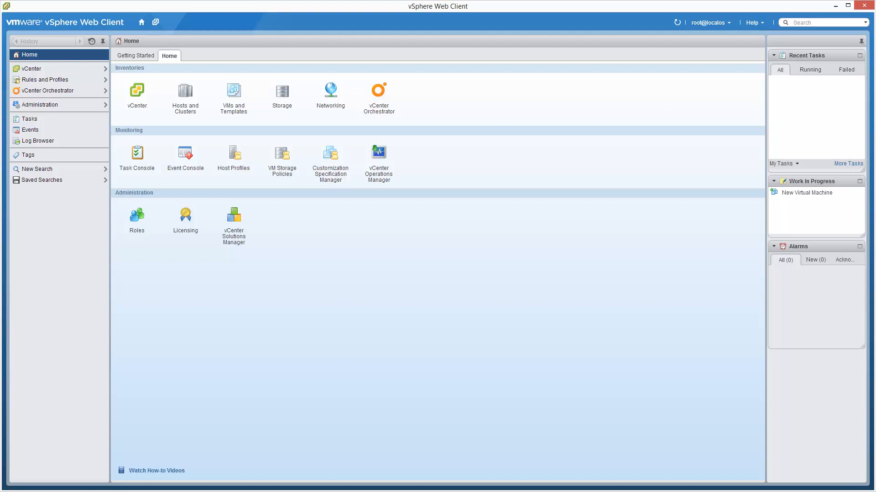
click(185, 112)
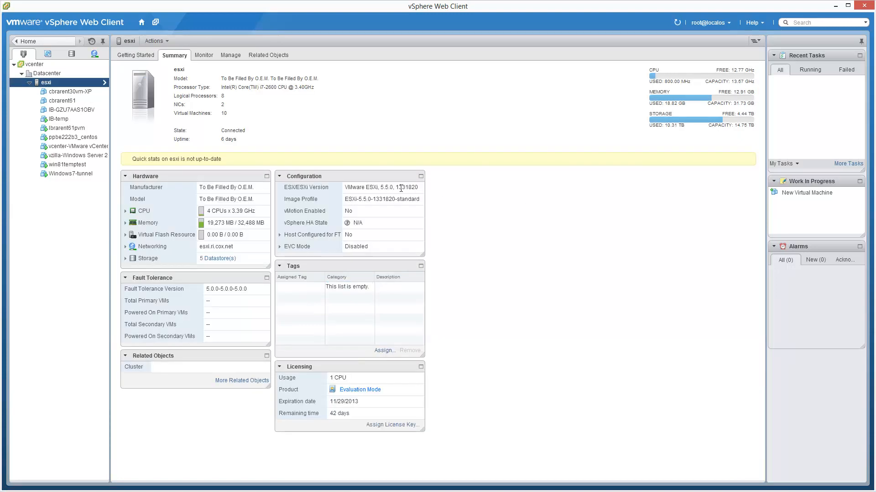
Start a new virtual machine on the esxi host using the option to create a new virtual machine.
right_click(84, 83)
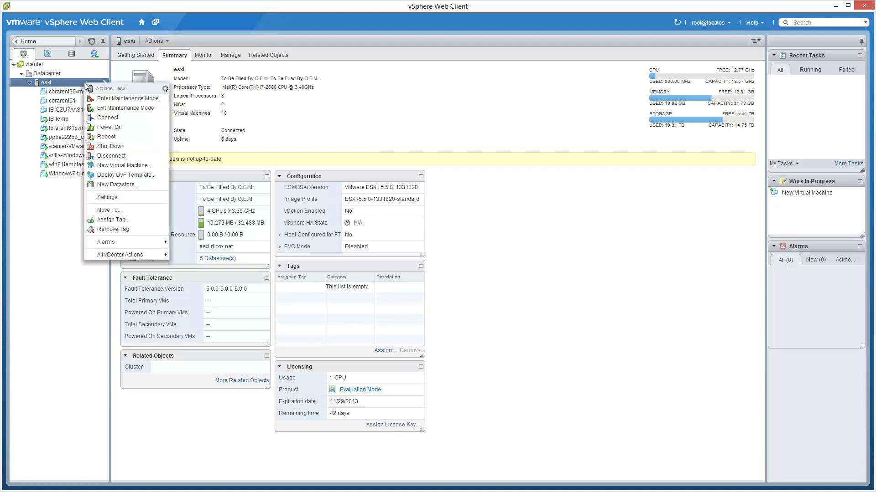
click(152, 165)
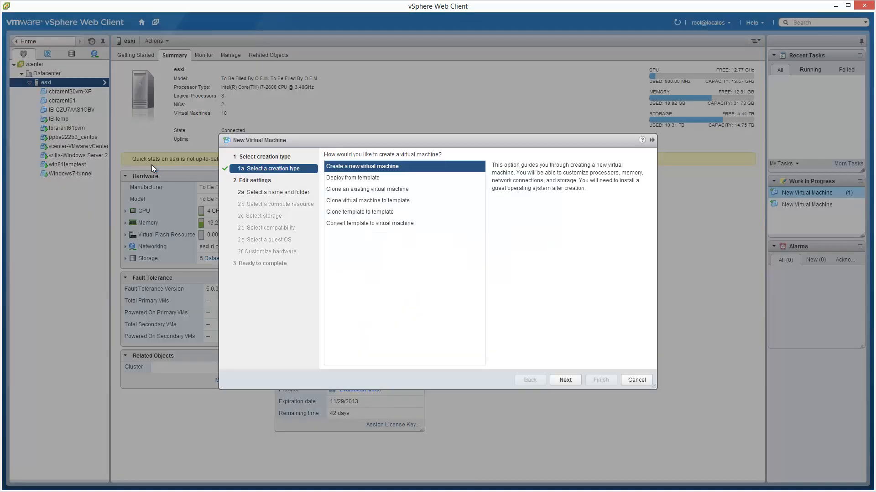
click(574, 382)
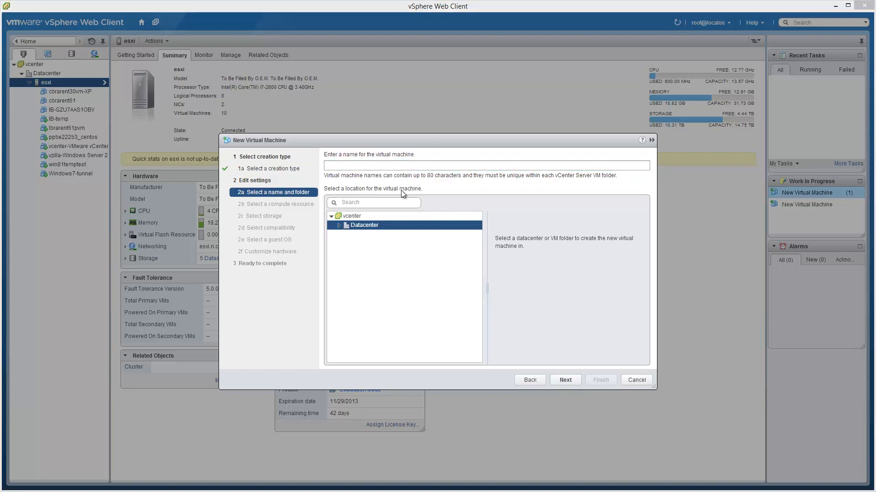
Name the virtual machine "TEMPLATE-Windows 8.1 Pro 2707217" in the Datacenter location.
click(384, 165)
text(TEMPLATE-Windows 8.1 Pro 2707217)
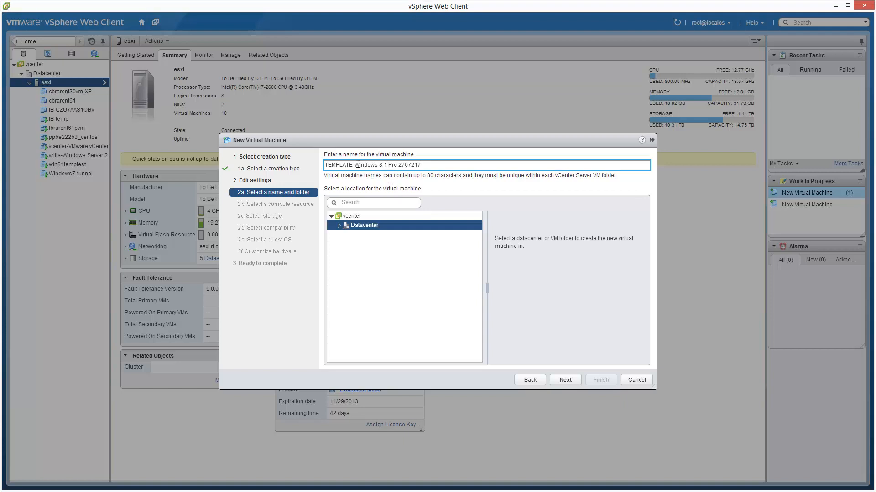
drag(357, 165, 398, 163)
click(406, 164)
double_click(411, 165)
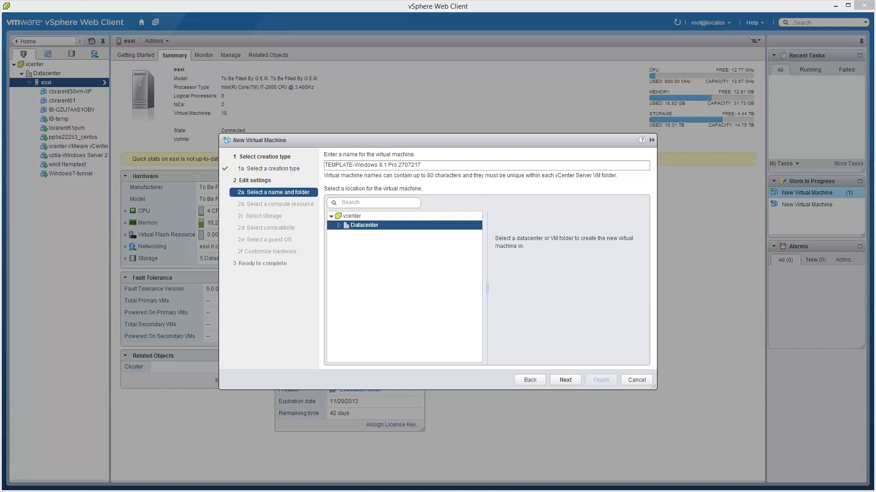
click(435, 166)
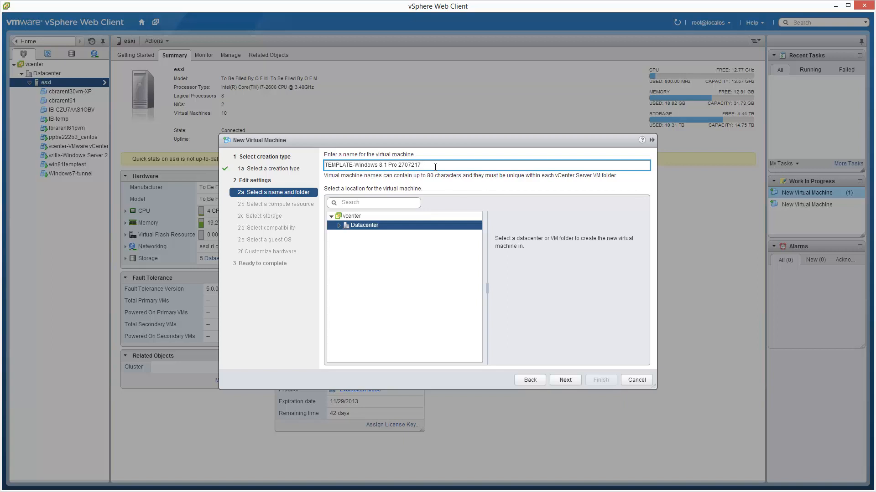
text(en_windows_8_1_x64_dvd_2707217.iso)
drag(420, 165, 609, 161)
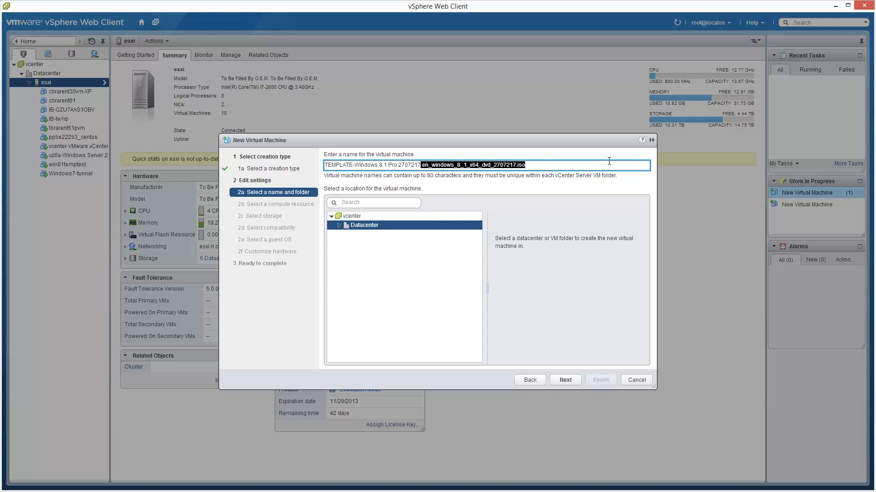
key(BackSpace)
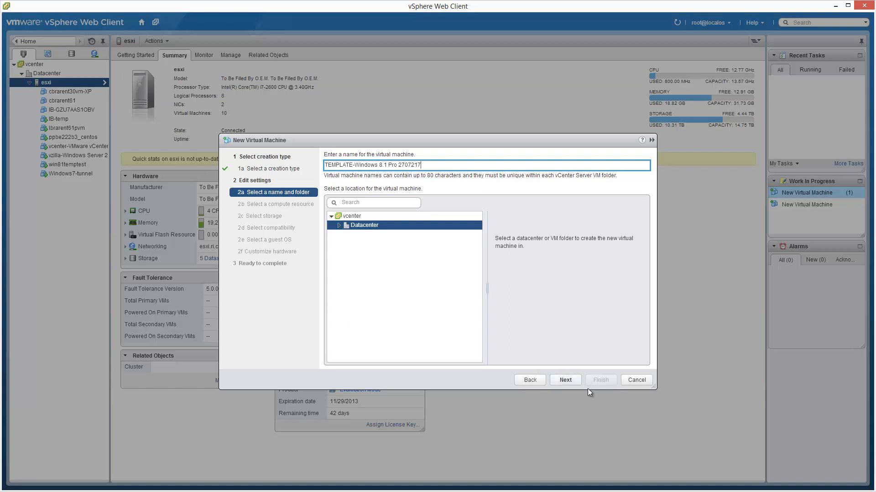
Accept esxi as the compute resource and store the virtual machine on the SSD3-128-RUNCORE datastore.
click(574, 383)
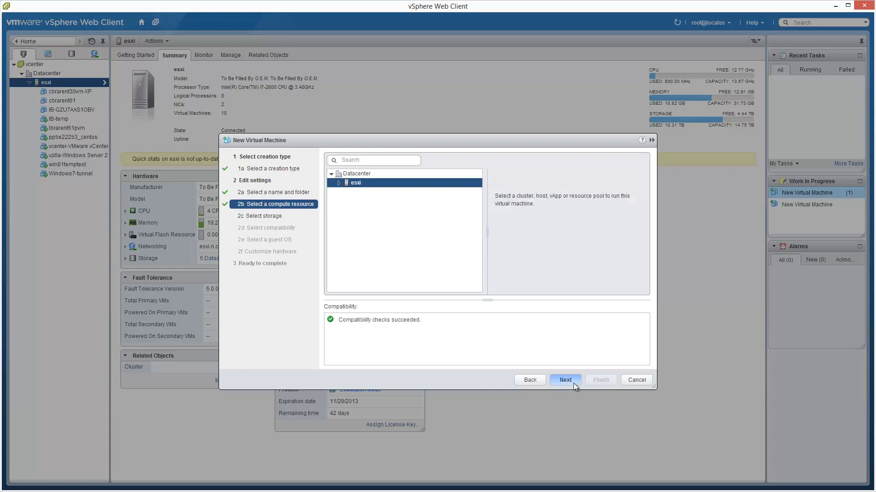
click(573, 383)
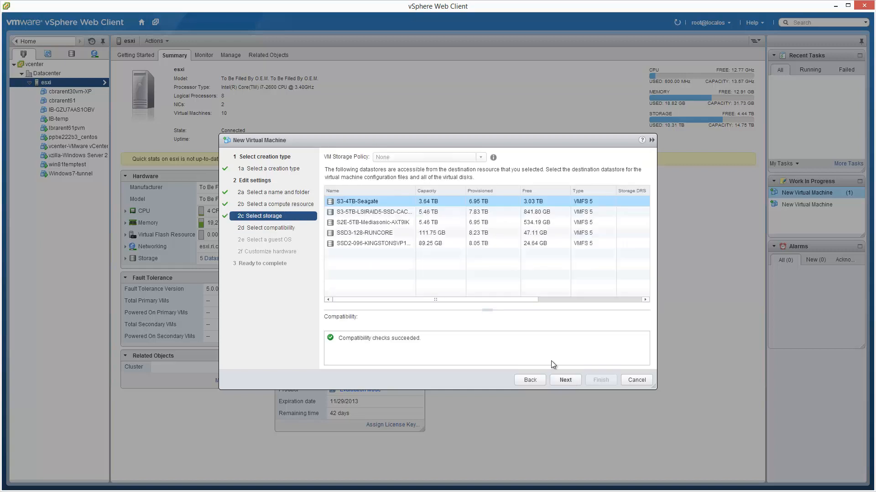
click(396, 232)
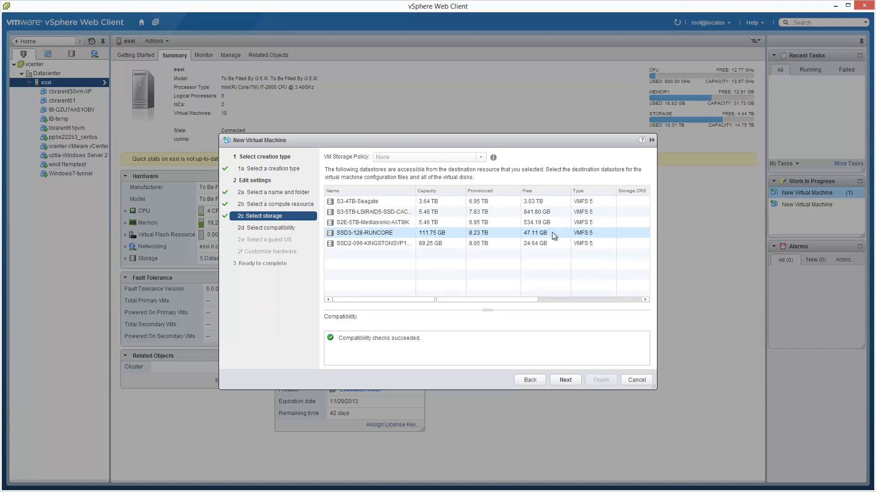
click(575, 380)
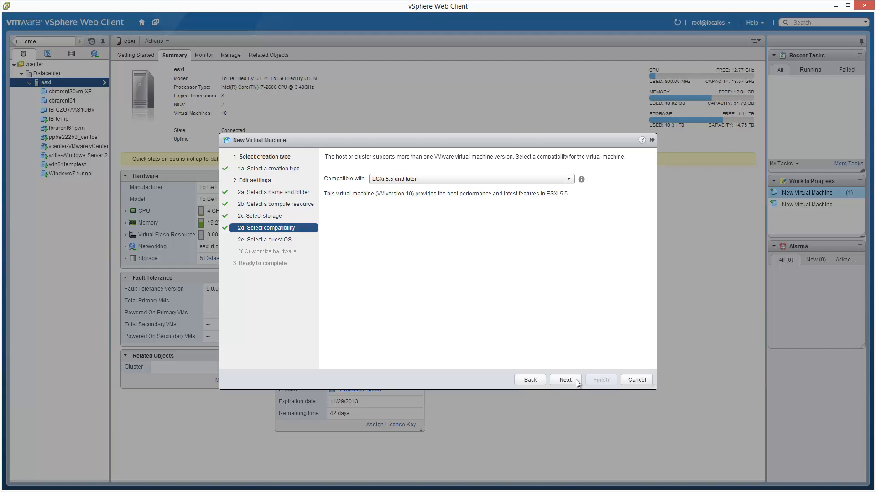
Accept ESXi 5.5 and later compatibility and set the guest OS version to Microsoft Windows 8 (64-bit).
click(575, 380)
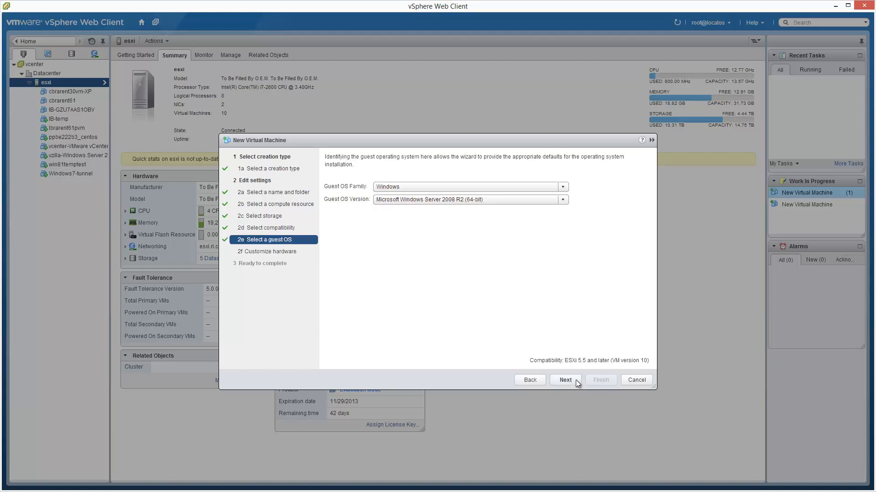
click(562, 199)
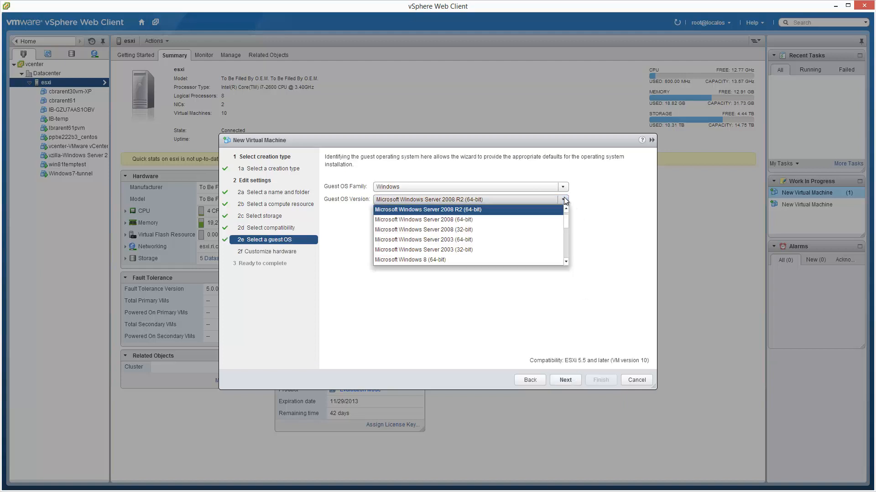
scroll(566, 217, up, 1)
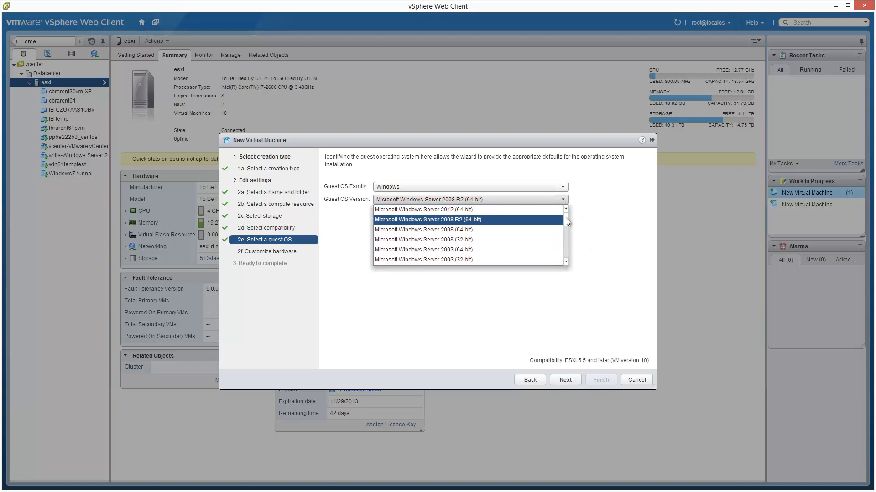
mouse_move(564, 228)
mouse_down()
mouse_move(563, 258)
mouse_move(567, 229)
mouse_up()
click(464, 229)
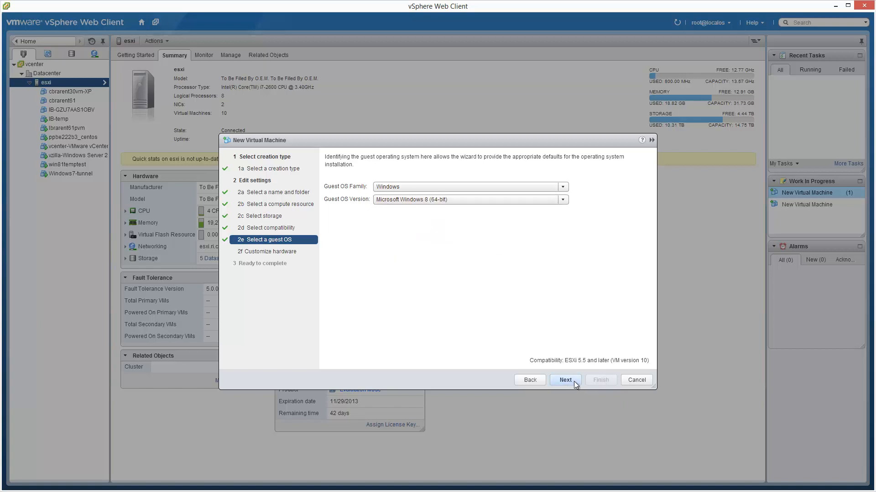
drag(646, 360, 611, 358)
click(612, 365)
click(573, 379)
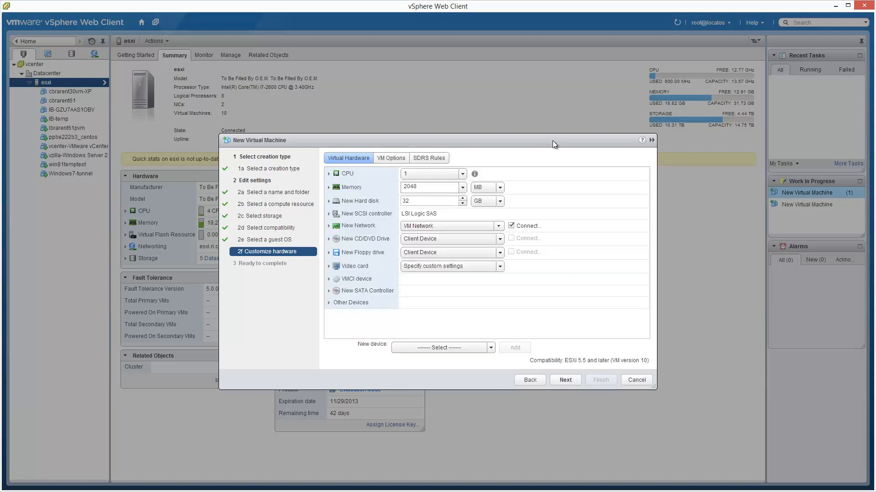
Enlarge the New Virtual Machine wizard and set the new hard disk's size to 8 TB.
drag(553, 141, 444, 16)
drag(548, 265, 748, 481)
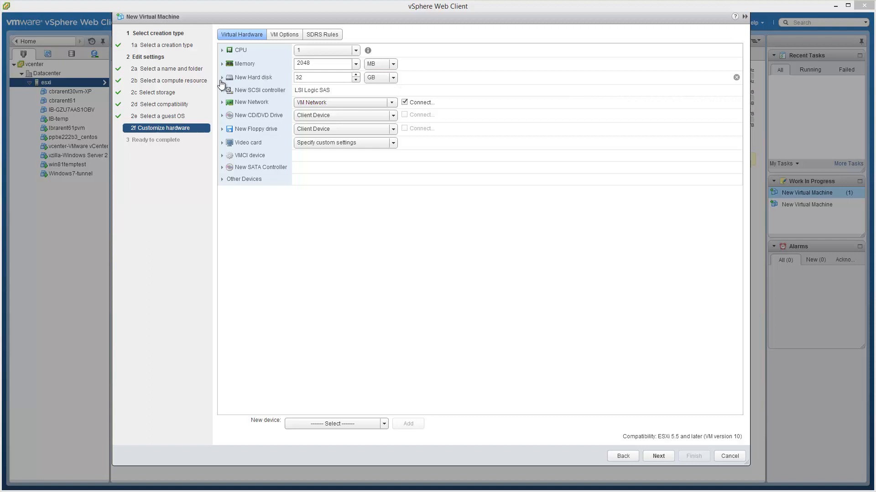
click(222, 78)
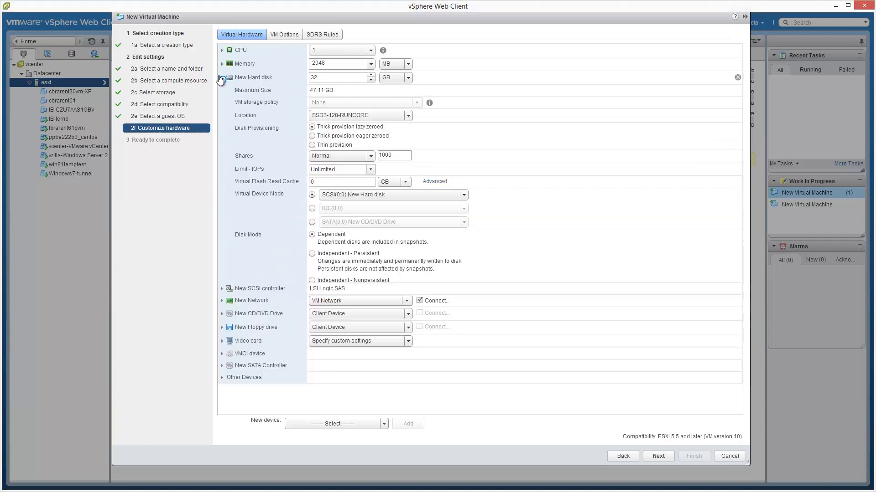
click(408, 80)
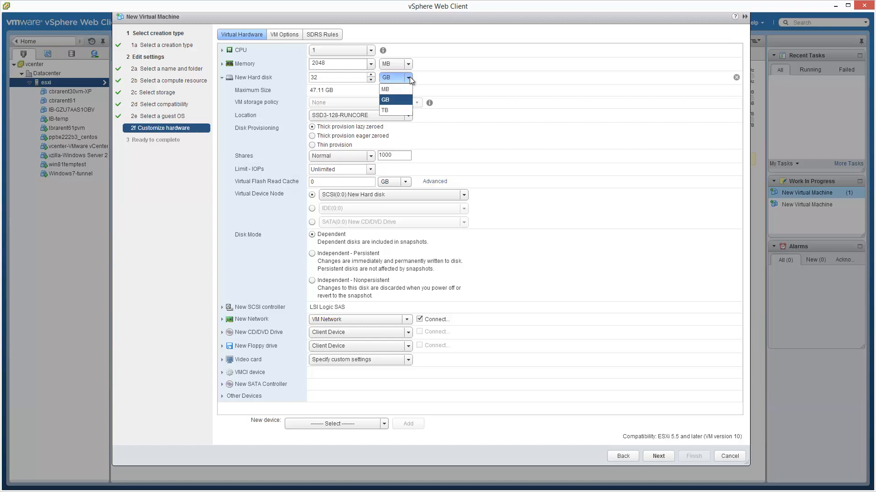
click(396, 109)
double_click(348, 78)
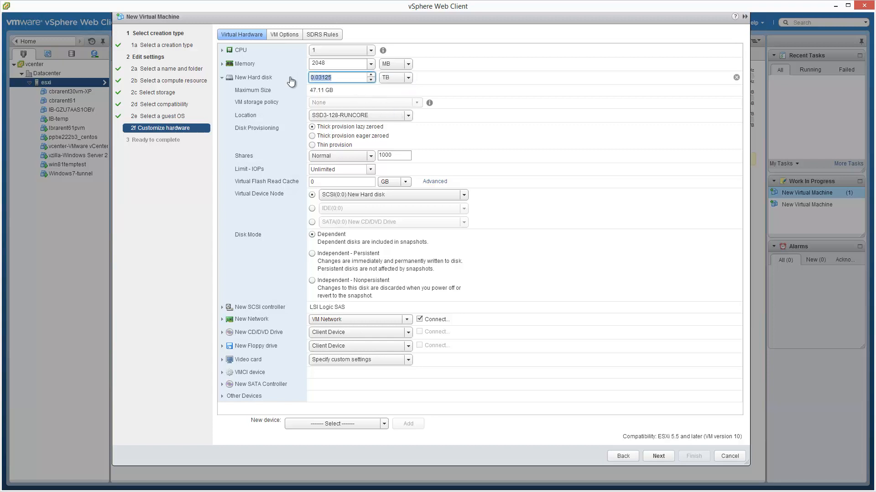
text(8)
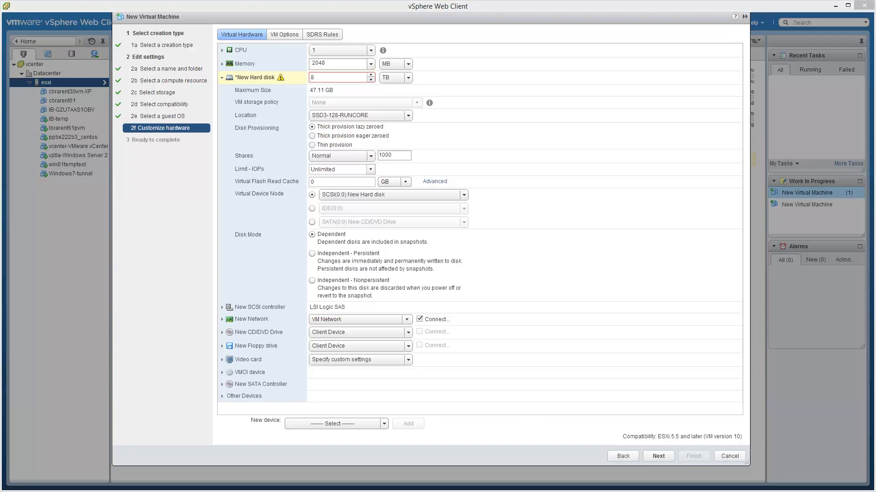
Switch to the browser to check the virtual disk size limits and source address of VMware's ws10-getting-started PDF, and return to the vSphere Web Client.
key(alt+Tab)
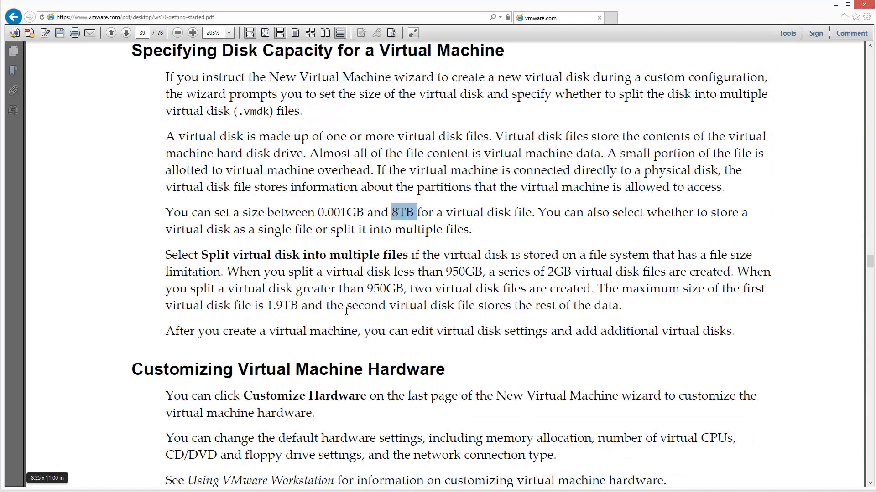
click(155, 17)
double_click(155, 17)
click(835, 5)
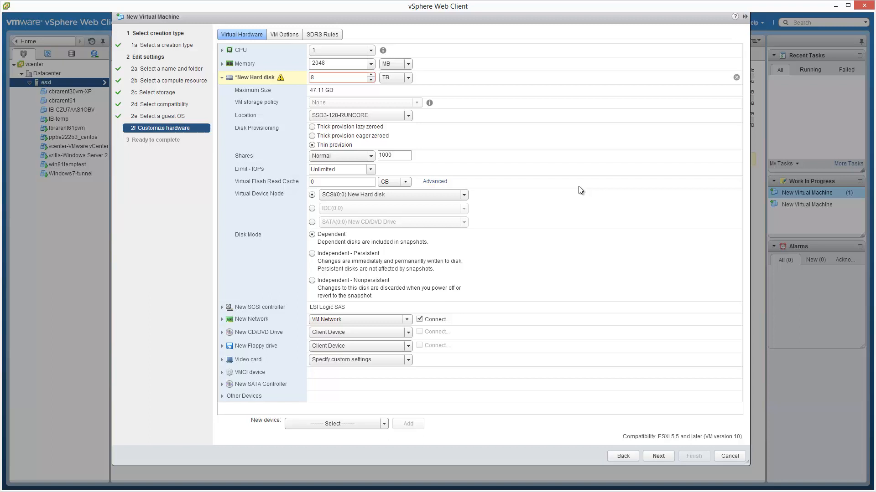
Collapse the hard disk settings and set the new network's adapter type to VMXNET 3.
click(222, 78)
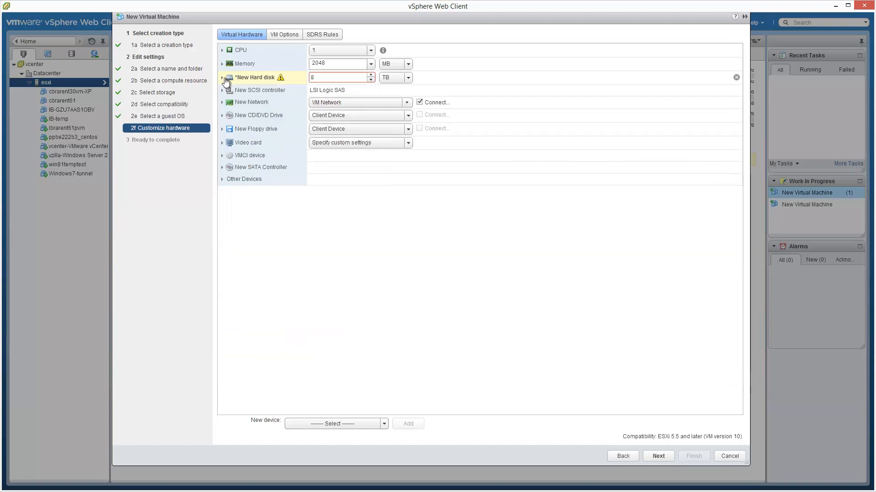
click(224, 102)
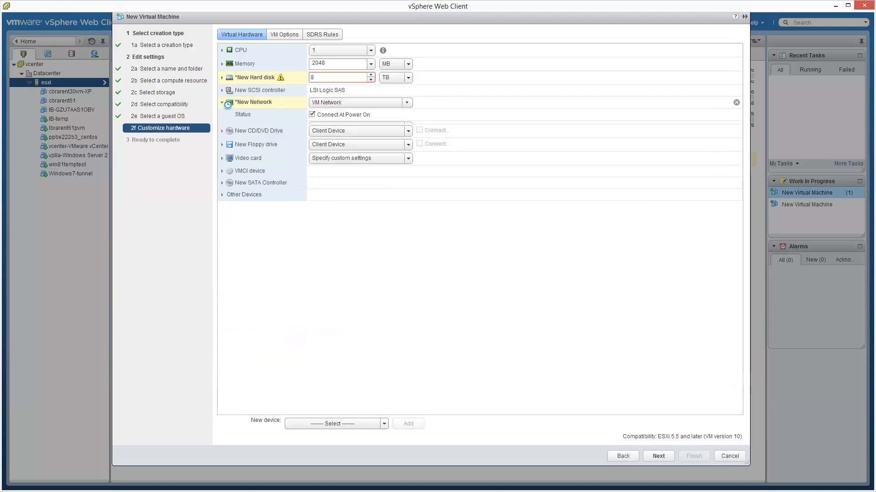
click(408, 127)
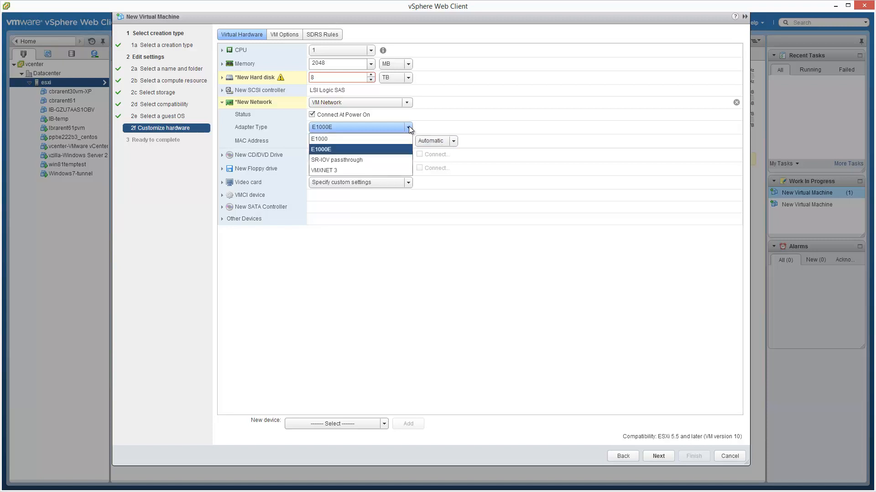
click(373, 167)
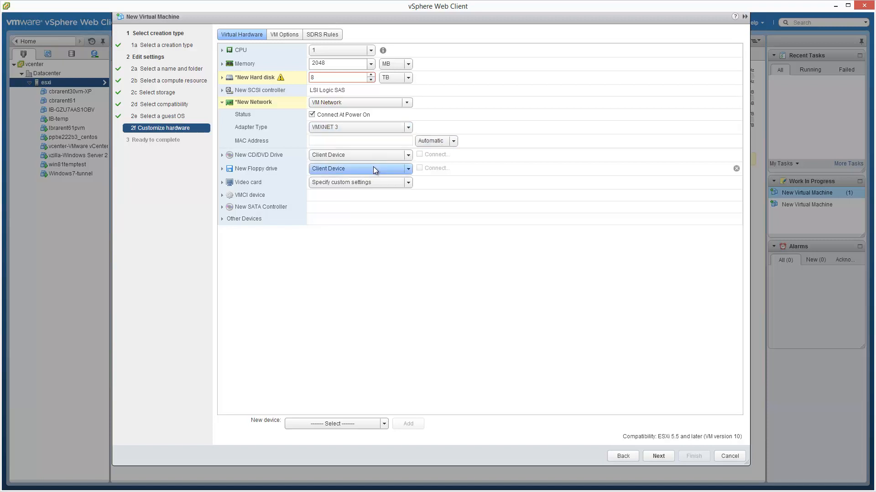
Set the new CD/DVD drive to the datastore ISO en_windows_8_1_x64_dvd_2707217.iso from SSD3-128-RUNCORE's ISO folder, connected at power on.
click(222, 156)
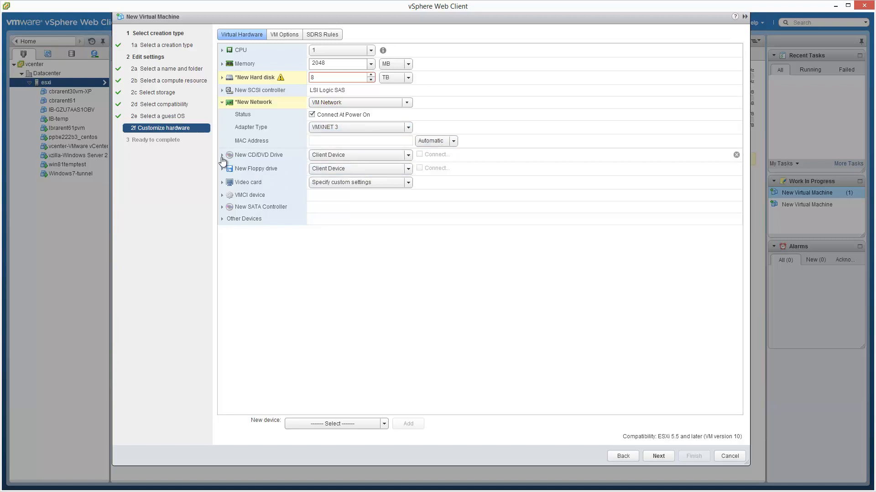
click(406, 156)
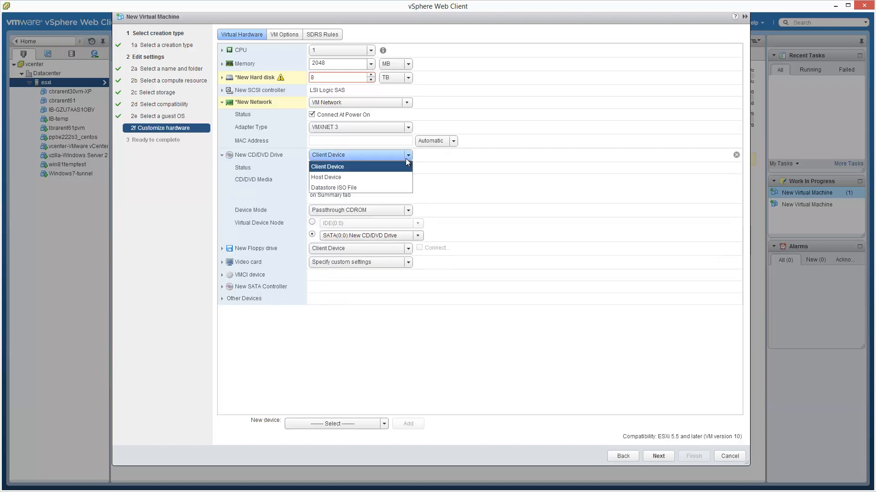
click(384, 186)
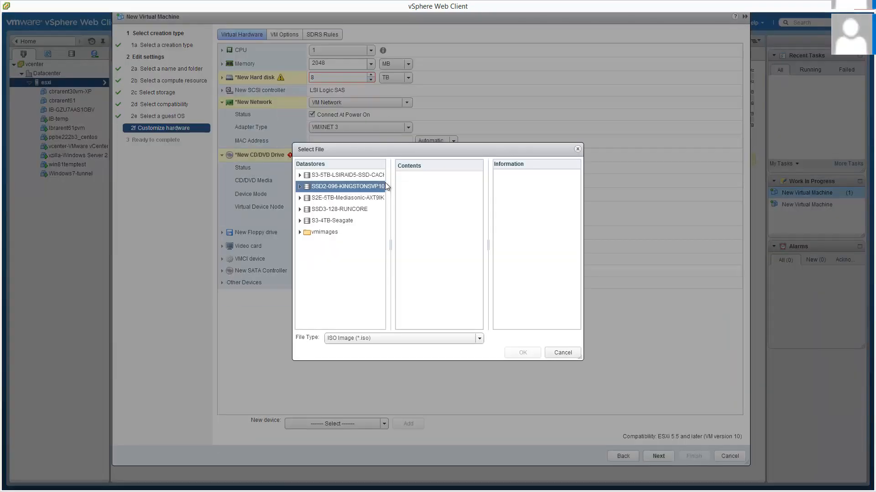
click(348, 211)
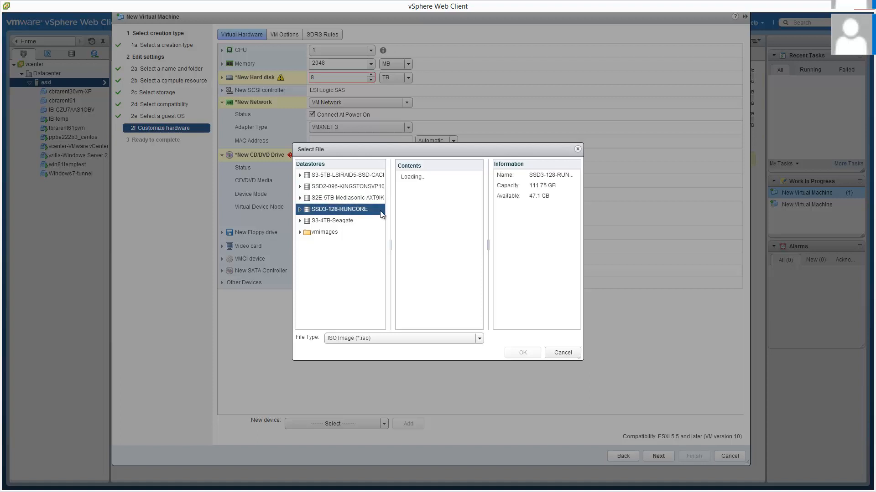
double_click(412, 198)
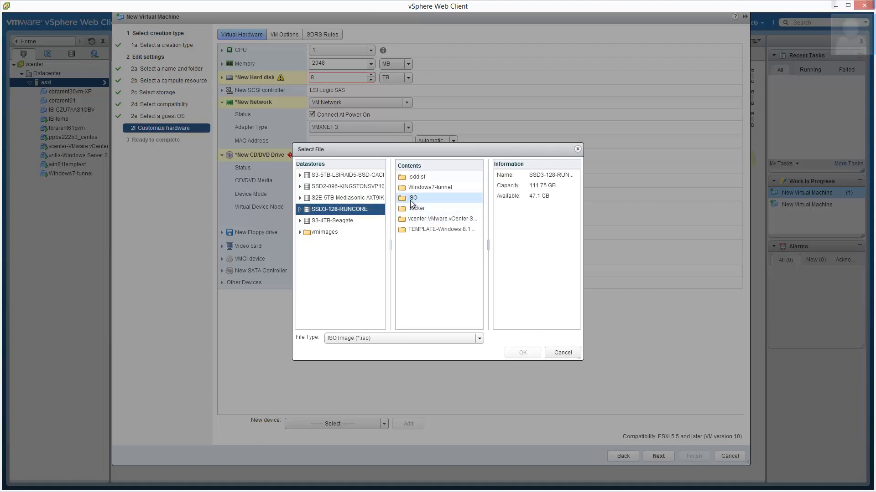
drag(581, 362, 799, 363)
click(543, 176)
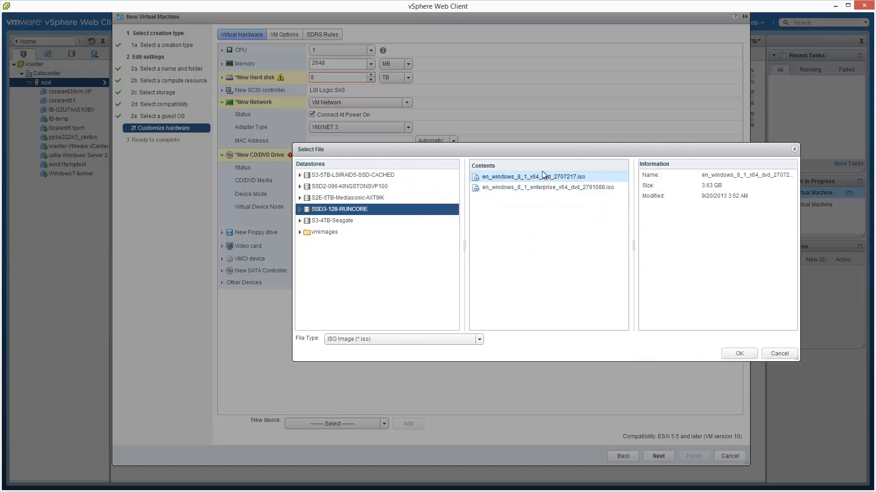
click(747, 351)
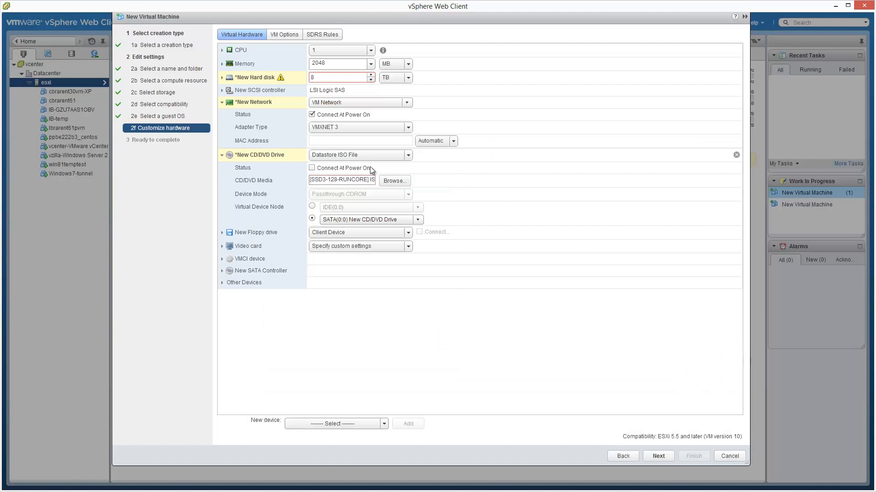
click(312, 168)
Set the virtual machine's boot firmware to EFI and finish creating the virtual machine.
click(222, 246)
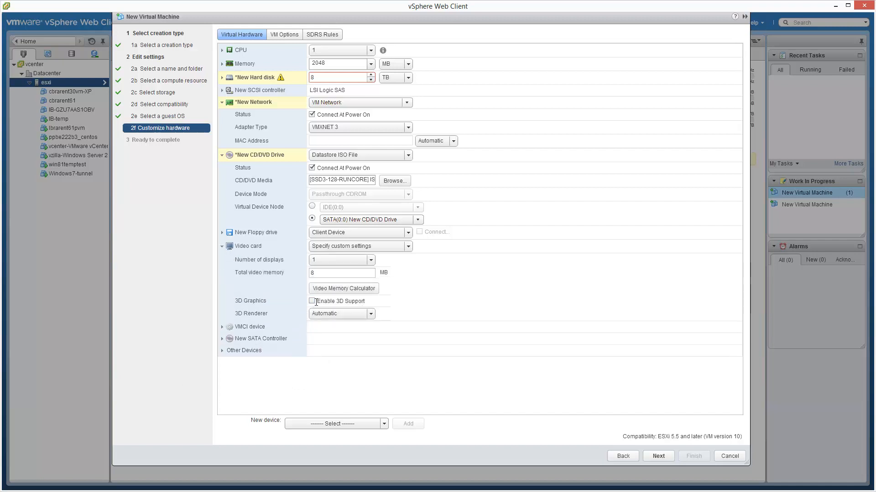
click(222, 247)
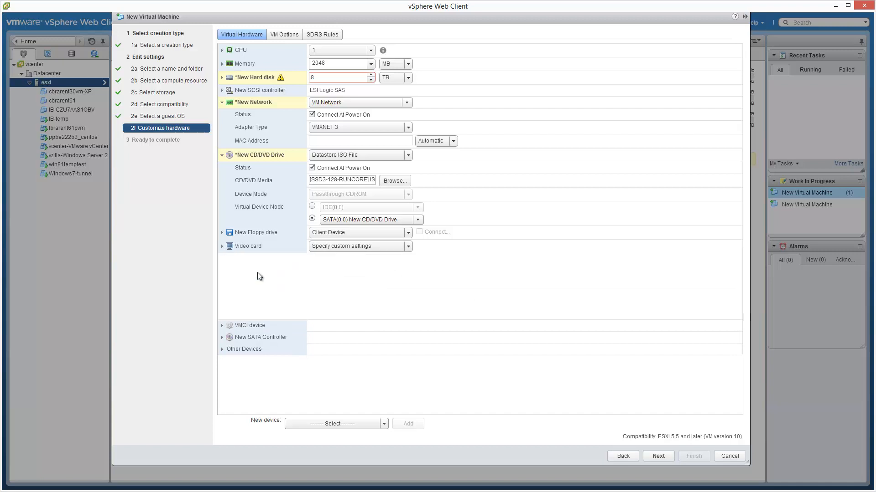
click(297, 36)
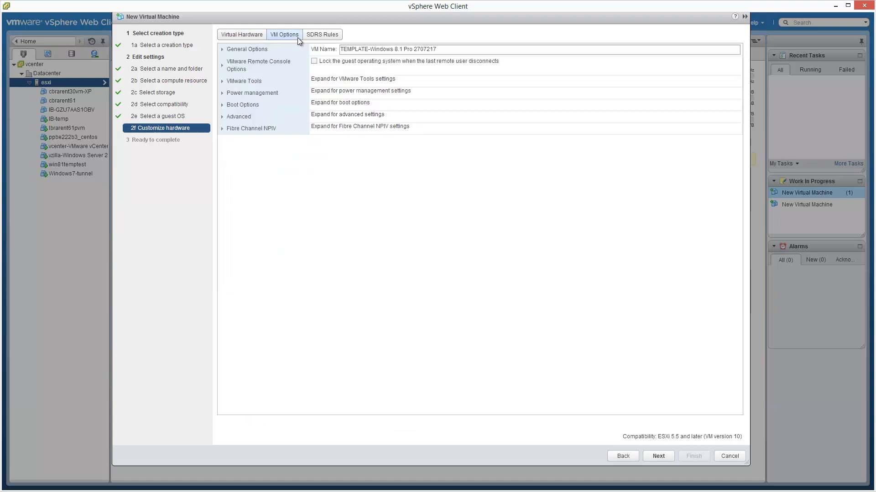
click(221, 105)
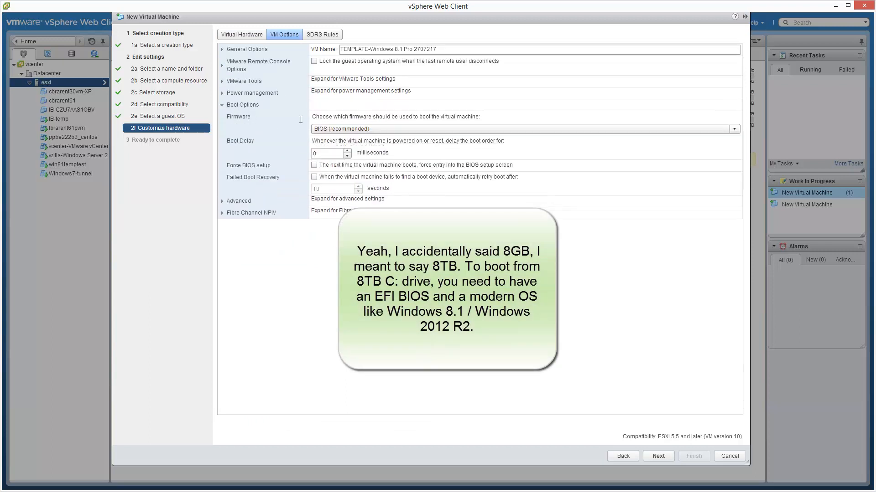
click(732, 129)
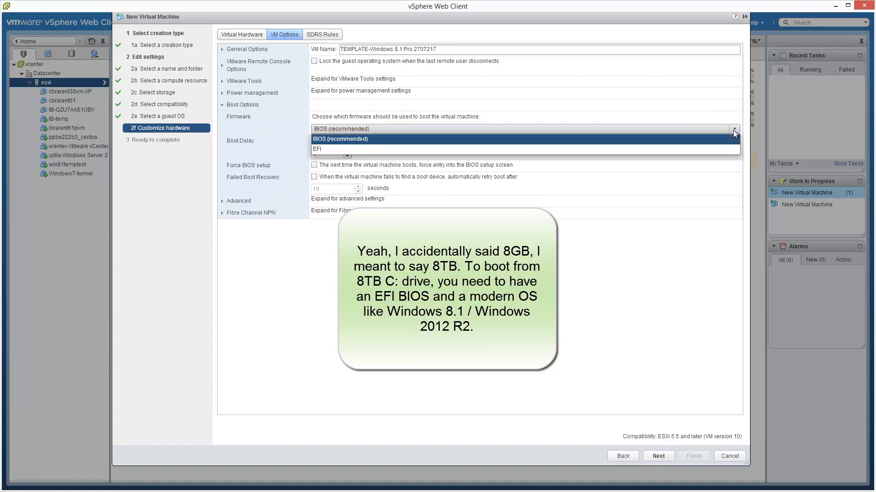
click(548, 149)
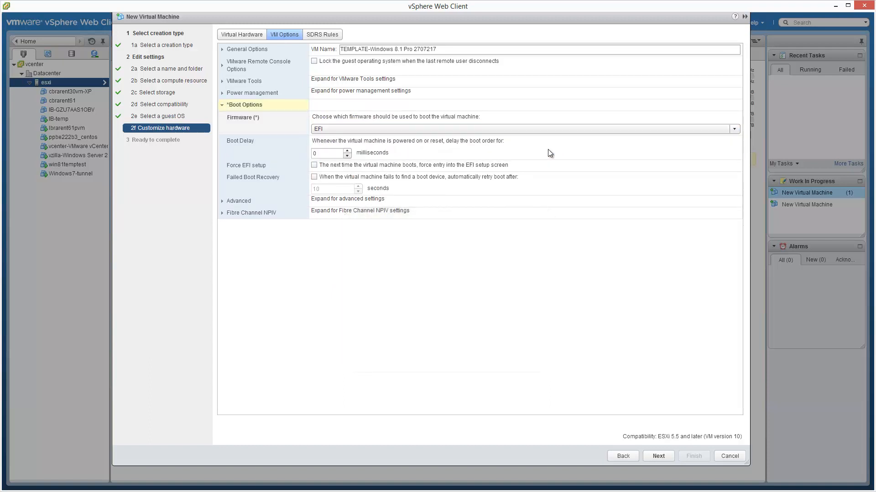
click(659, 456)
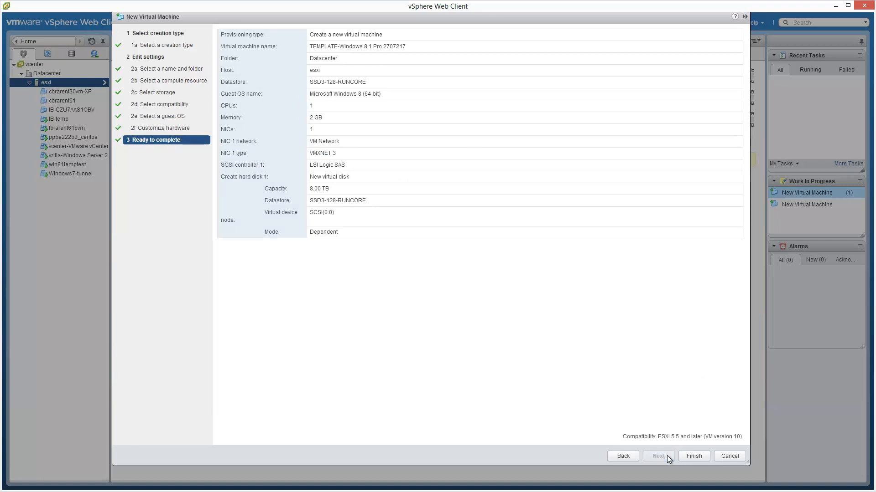
click(694, 456)
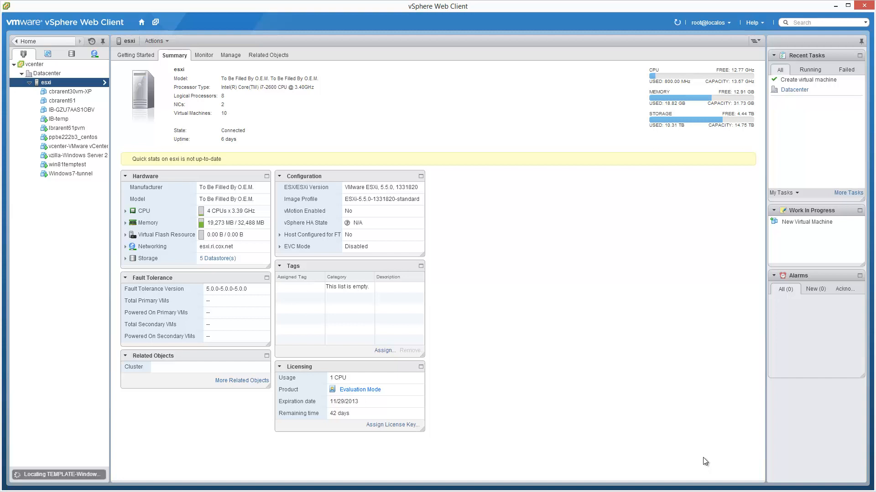
Power on the TEMPLATE-Windows 8.1 Pro 2707217 virtual machine and open its console.
click(97, 146)
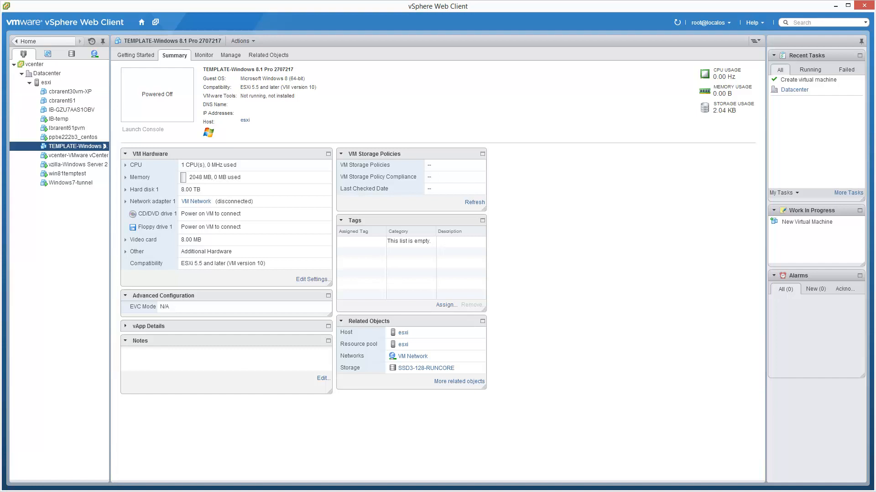
drag(109, 101, 184, 114)
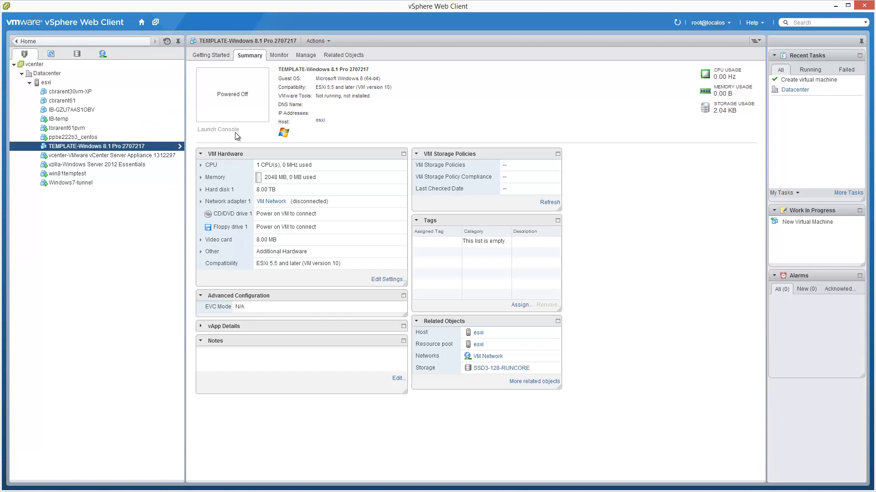
right_click(168, 146)
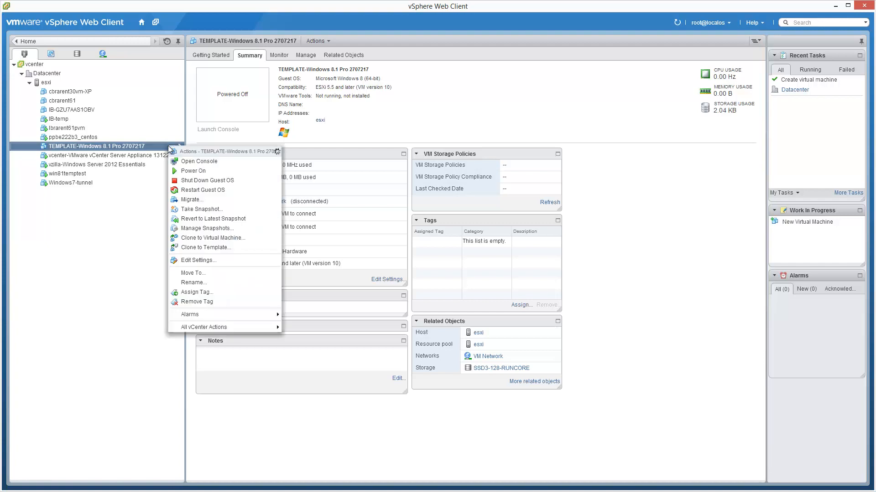
click(227, 171)
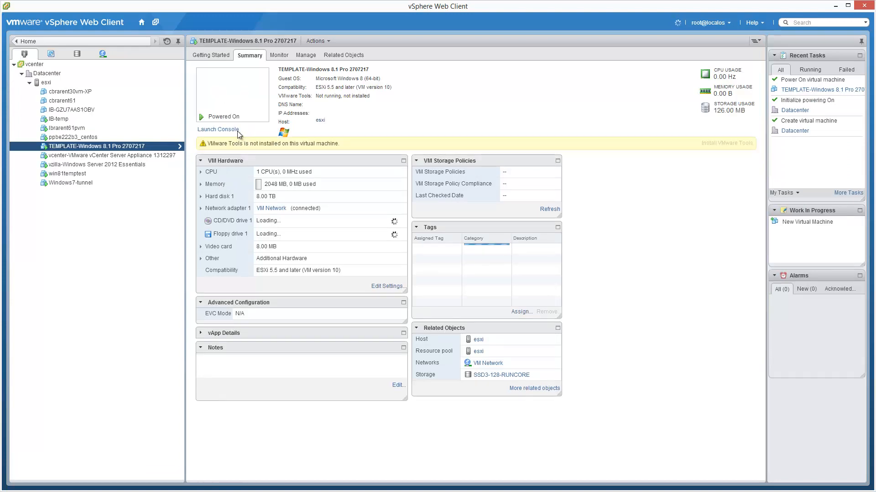
click(233, 130)
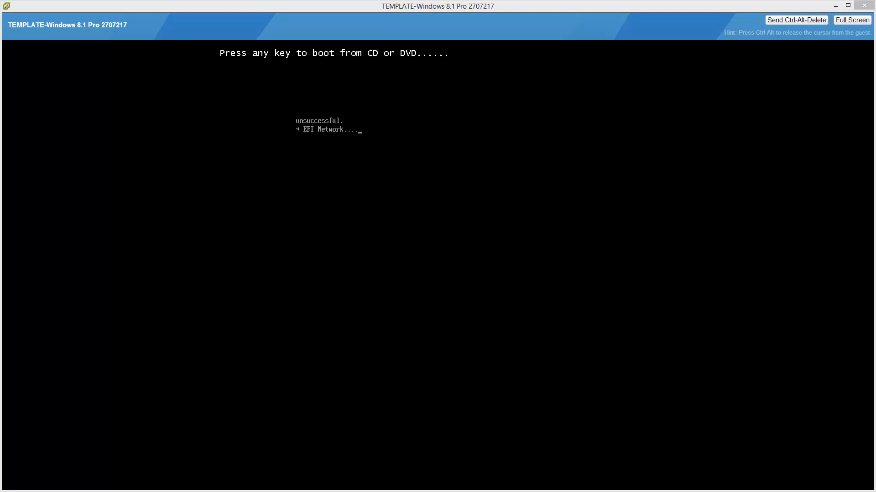
Restart the guest with Ctrl-Alt-Delete and boot it from the Windows installation DVD.
click(816, 27)
click(816, 27)
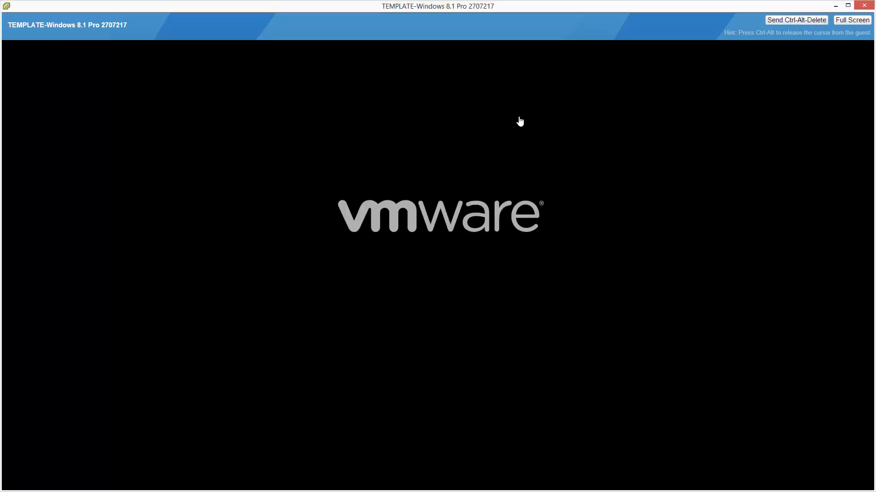
key(Return)
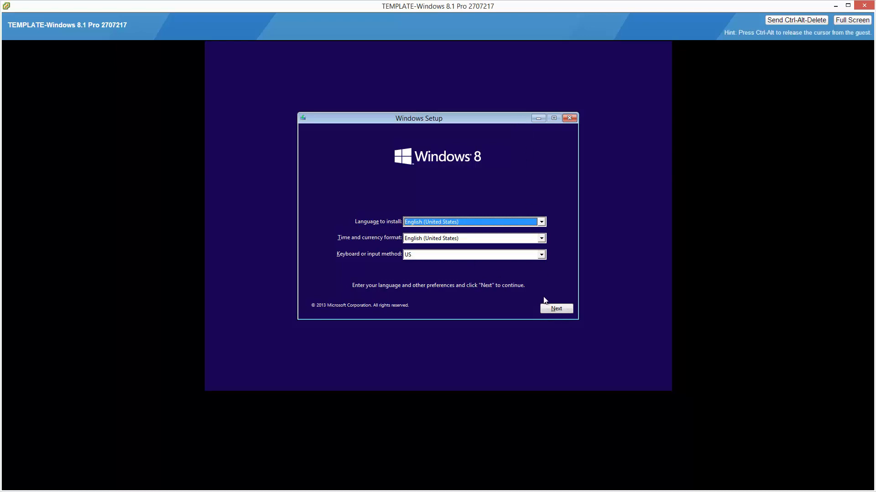
Start the Windows installation with the English (United States) language settings and enter the product key.
click(566, 308)
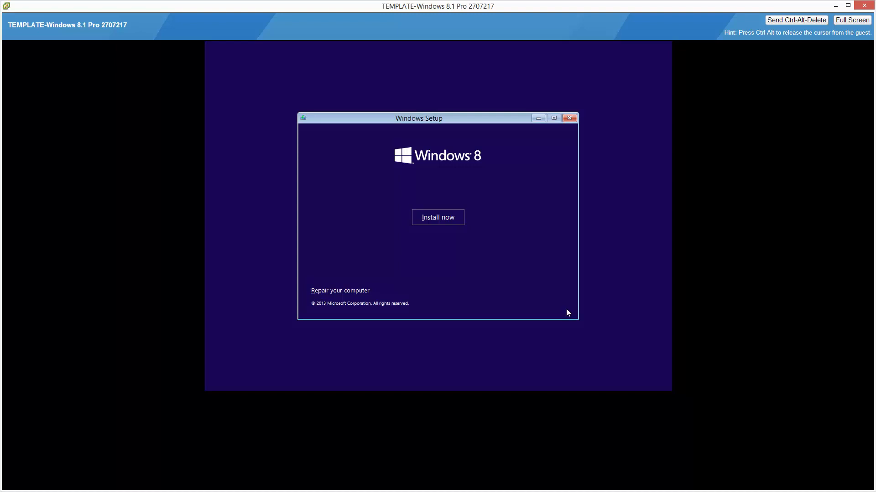
click(455, 220)
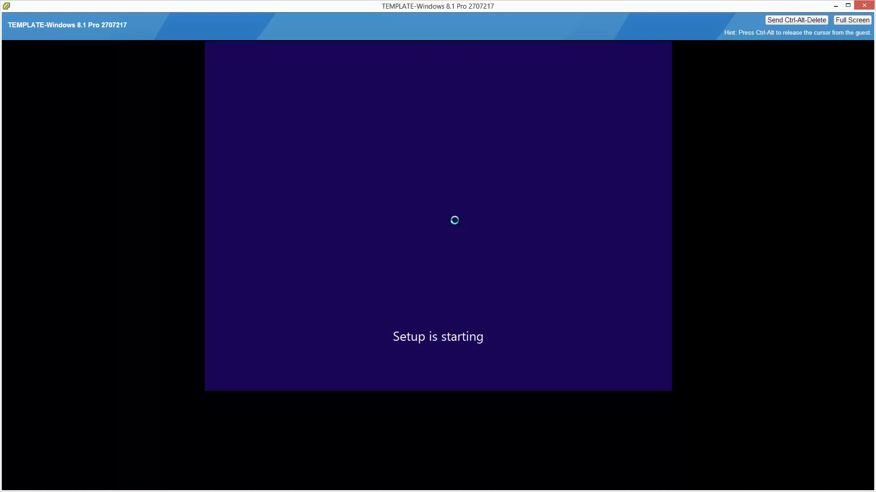
text(XXXXXXXXXX)
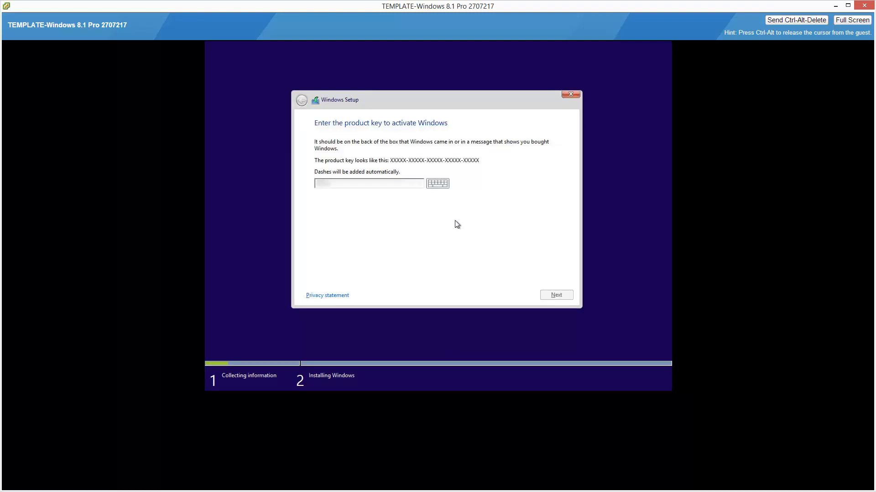
text(XXXXXXXXXXXXXXX)
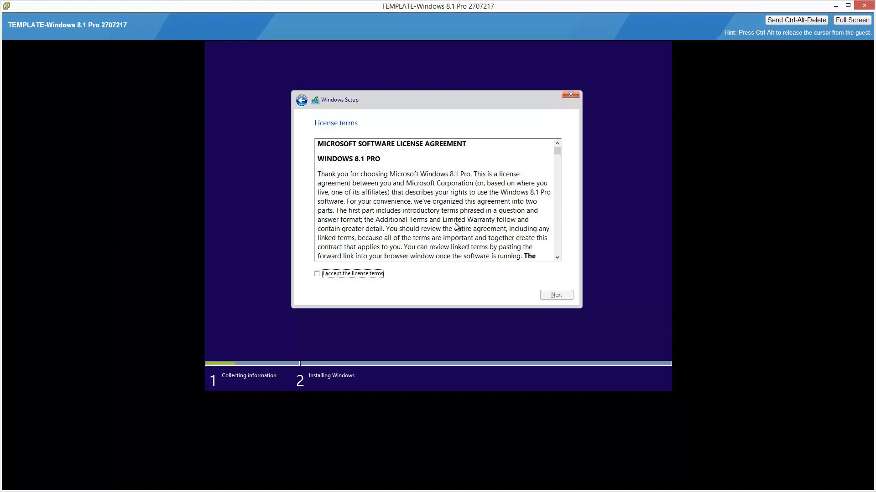
Accept the Windows 8.1 Pro license terms and start a custom installation on Drive 0's unallocated space.
click(320, 275)
scroll(558, 254, down, 8)
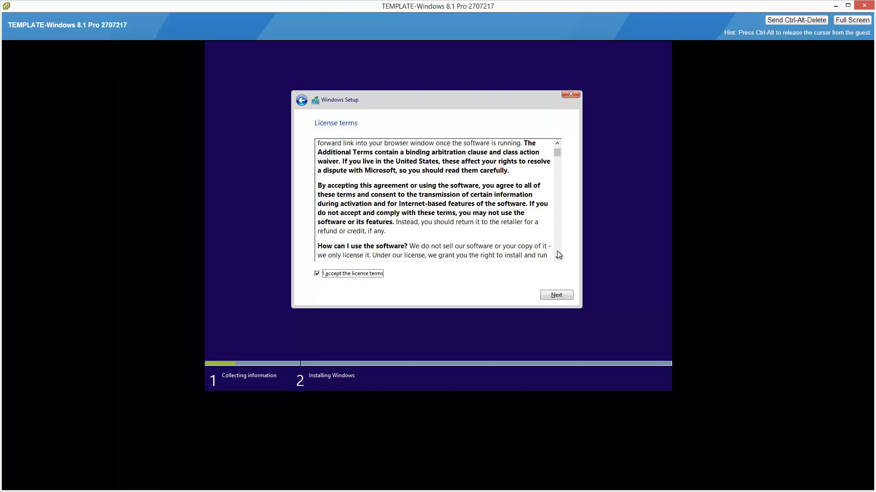
scroll(557, 252, down, 15)
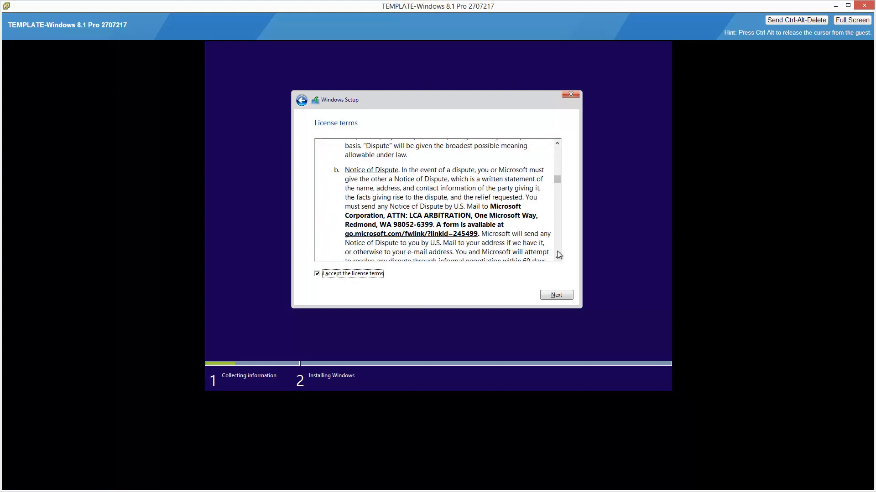
scroll(558, 254, down, 20)
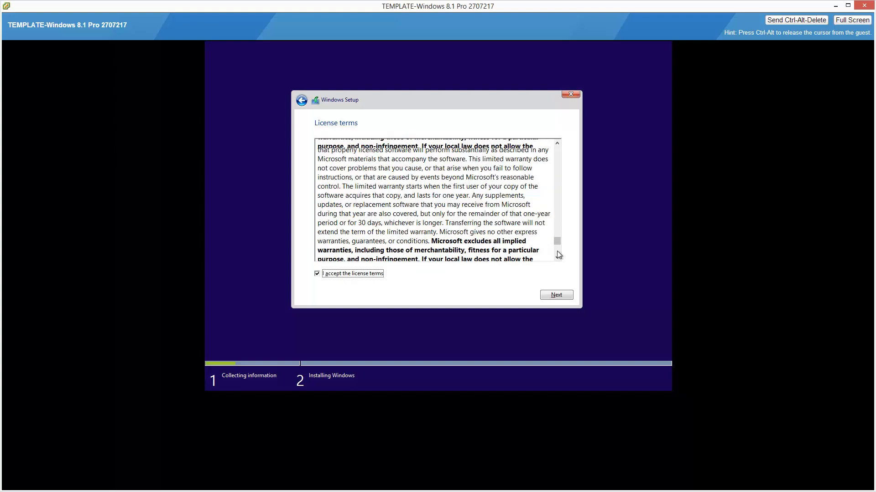
scroll(558, 254, down, 3)
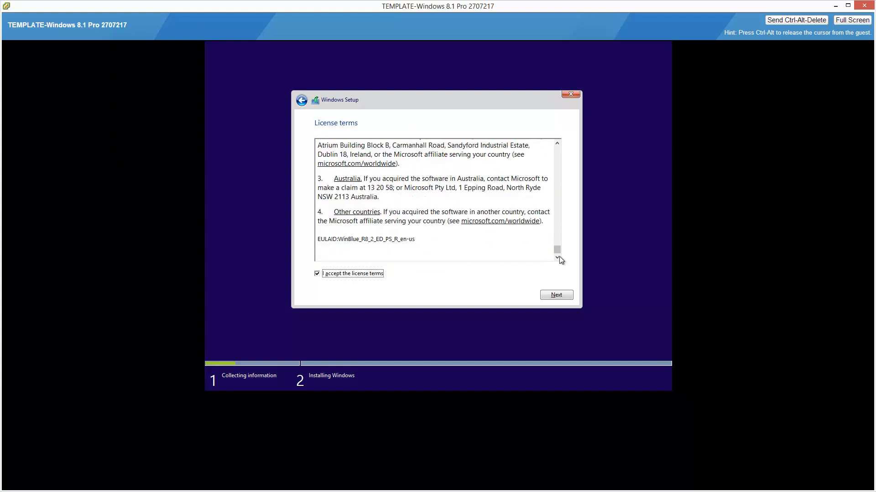
click(564, 298)
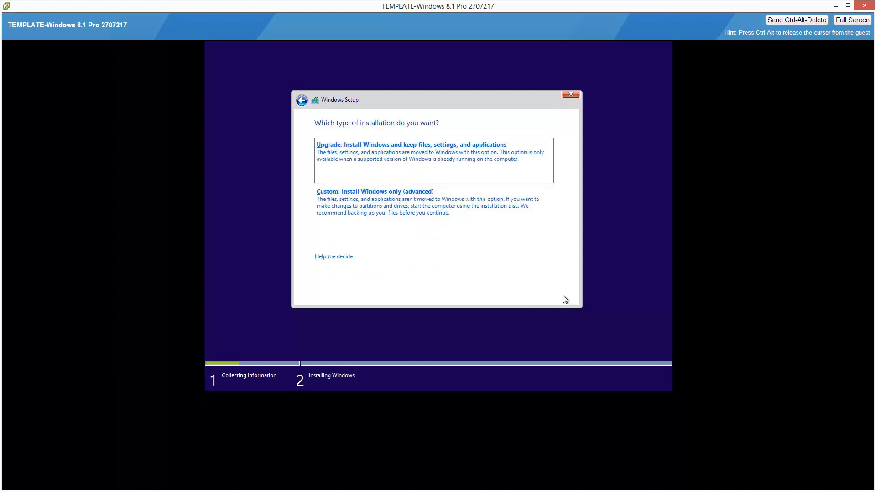
click(549, 235)
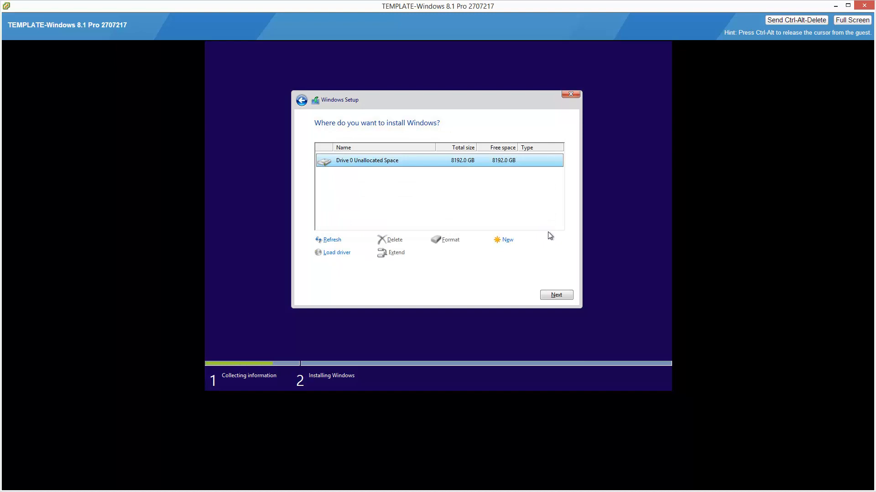
click(563, 295)
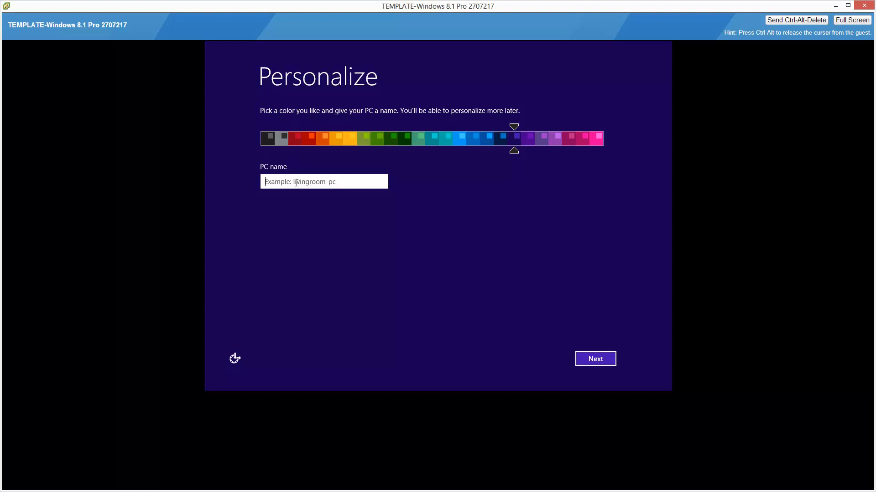
Name the PC windows81provm0 and apply the express settings.
text(windows81provm0)
click(610, 362)
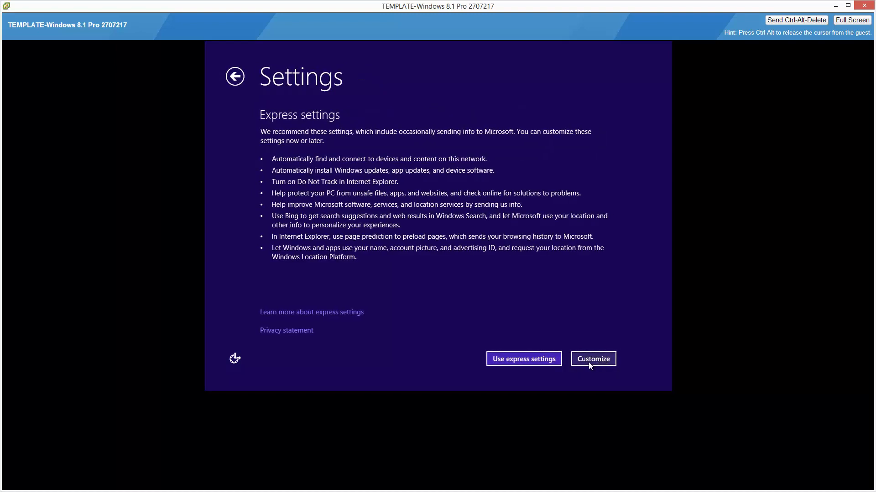
click(556, 360)
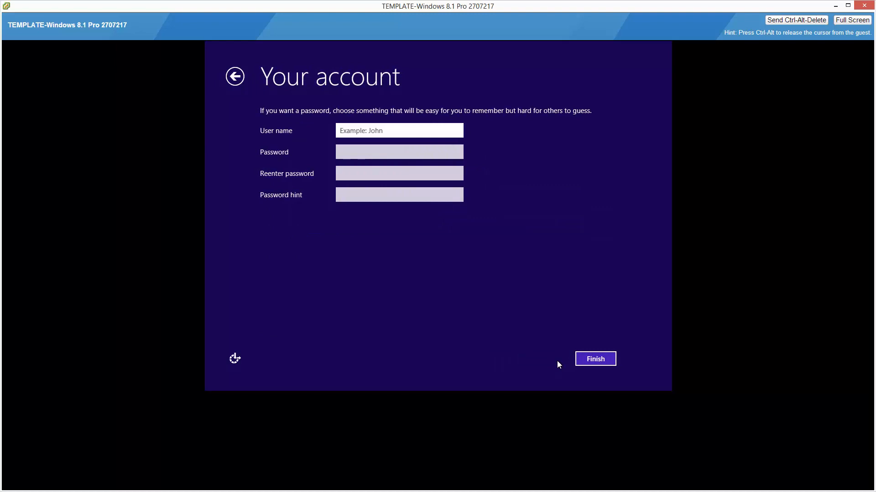
Create the local account "user", enter and re-enter its account password, add a password hint and finish the account setup.
text(user)
key(Tab)
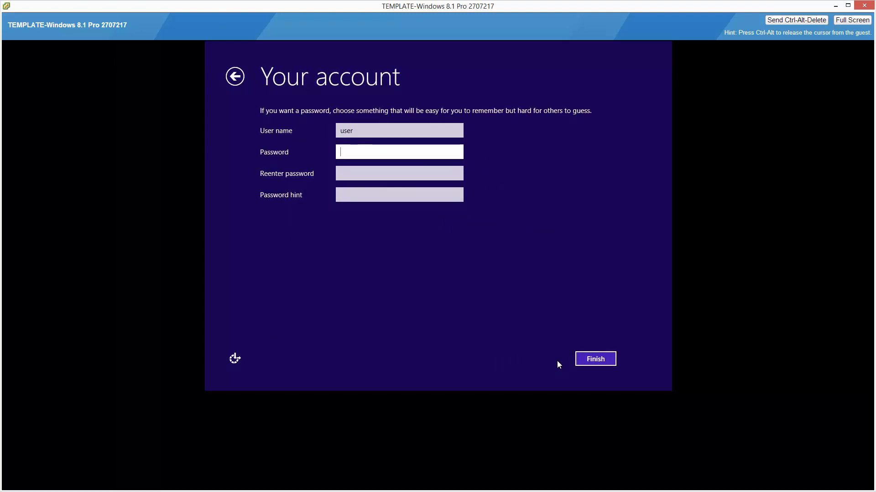
text(password)
key(Tab)
text(passwor)
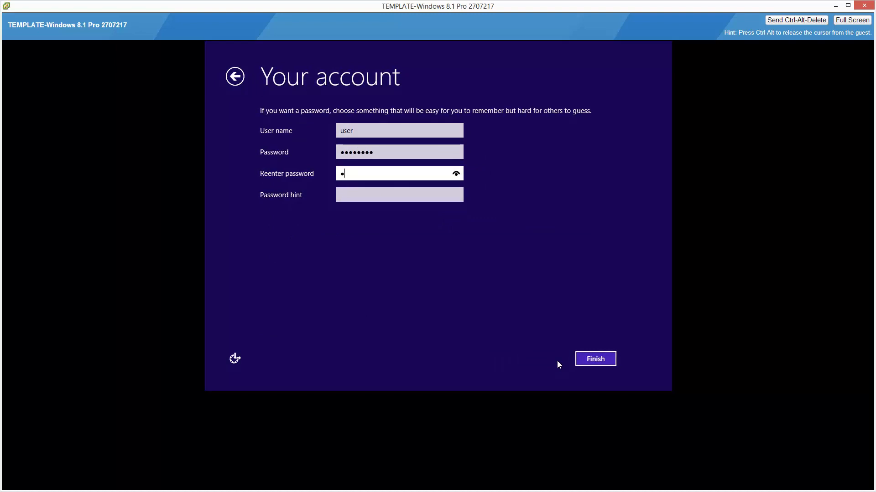
text(d)
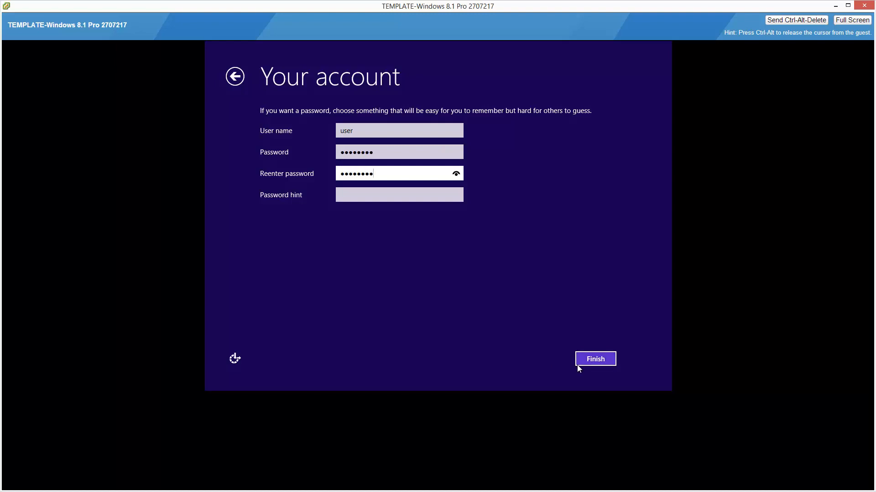
click(606, 360)
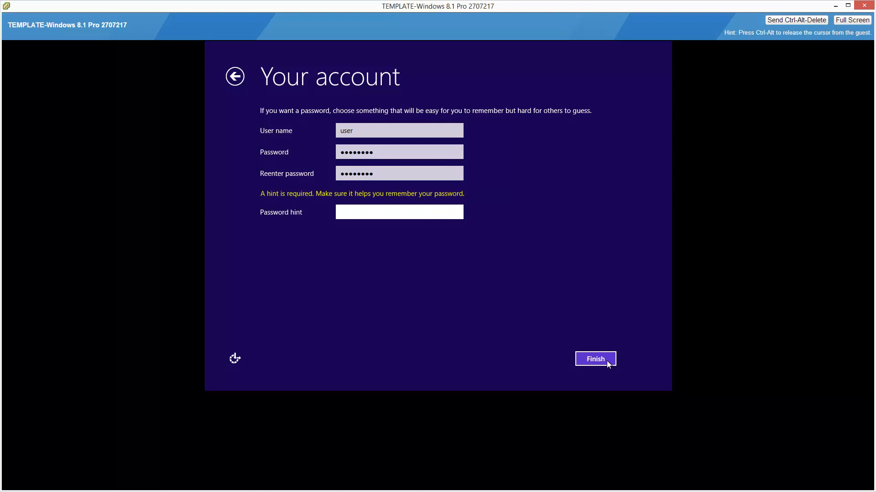
text(a)
click(607, 360)
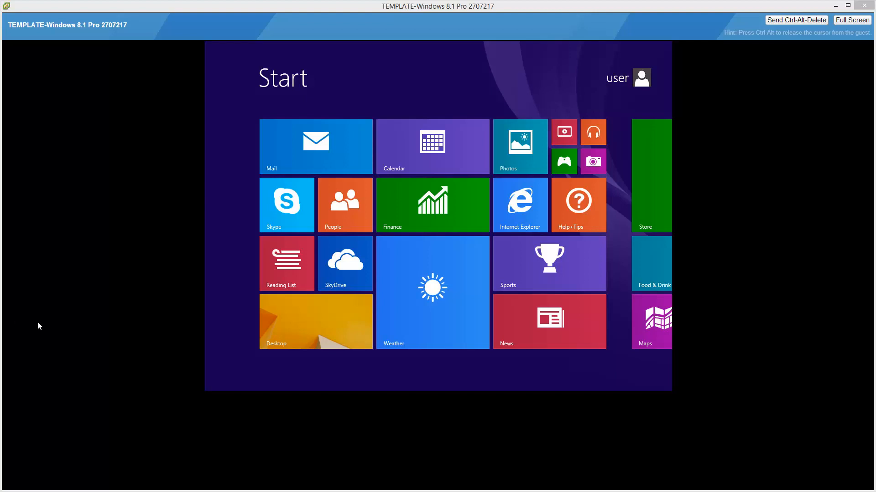
Open the guest's desktop, and mount the VMware Tools disc on the template virtual machine from the vSphere Web Client.
click(298, 309)
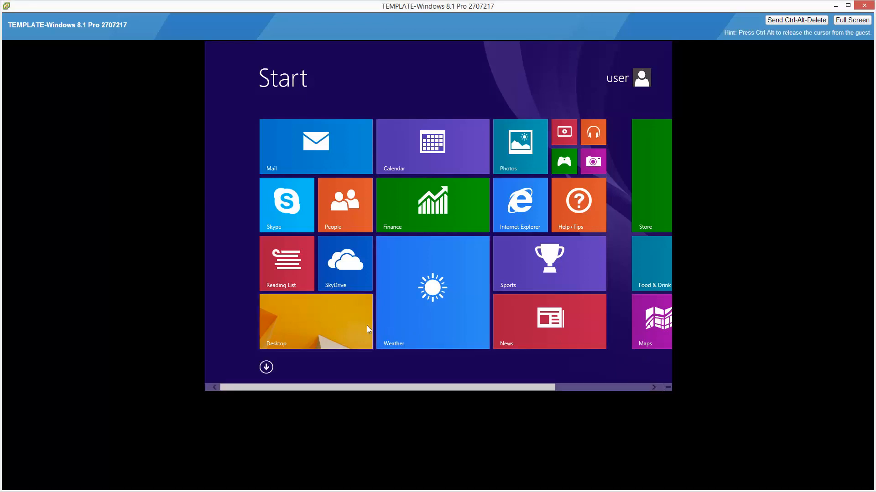
click(349, 324)
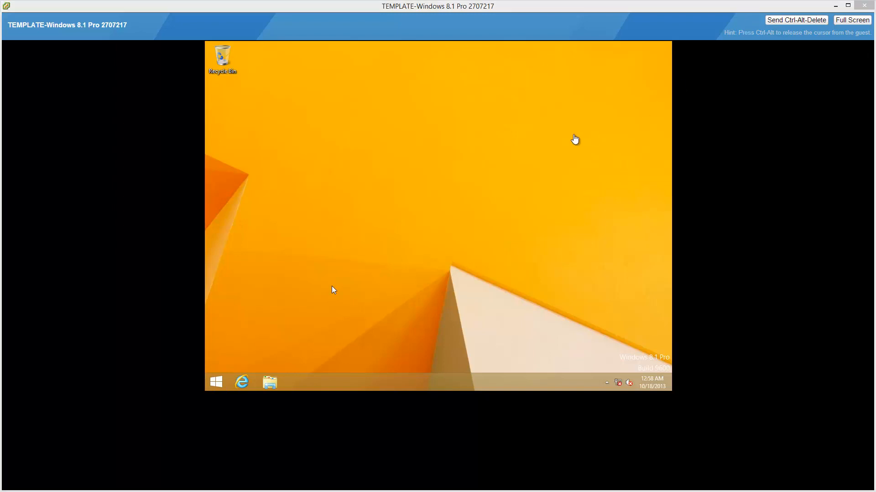
key(alt+Tab)
key(alt+Tab)
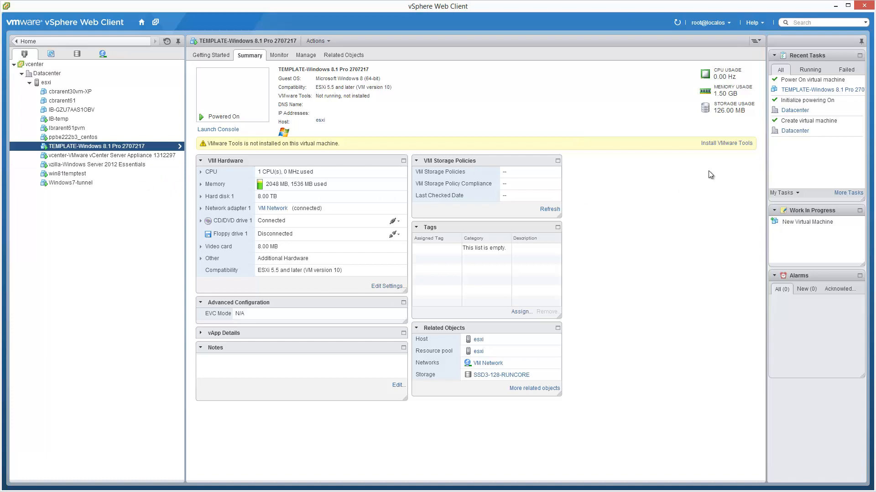
click(737, 143)
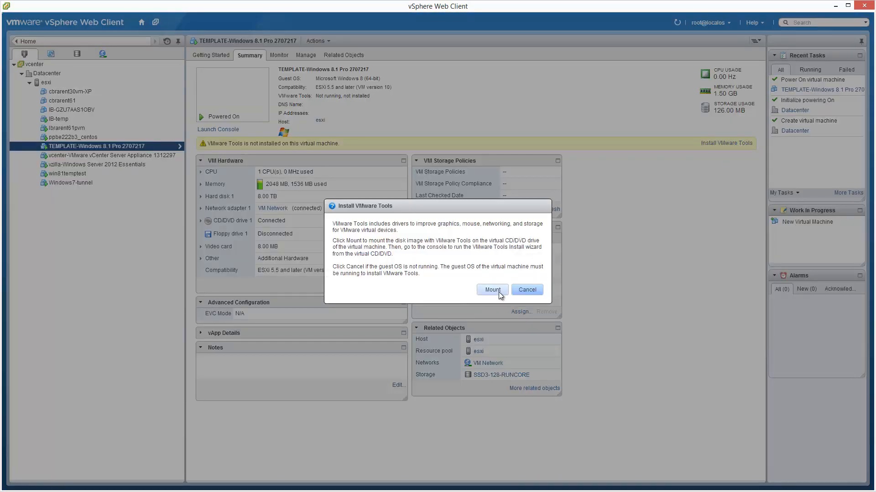
click(498, 292)
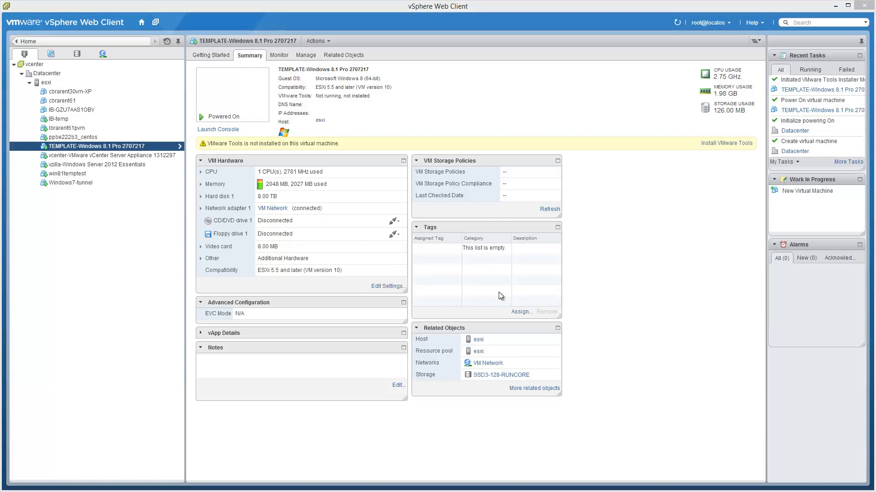
Back in the guest console, run setup64.exe from the VMware Tools disc and install VMware Tools with the default options.
key(alt+Tab)
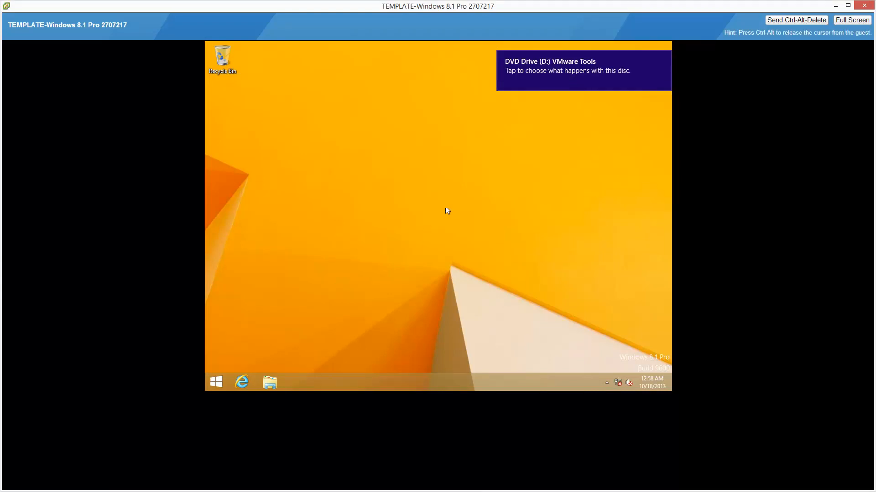
click(524, 81)
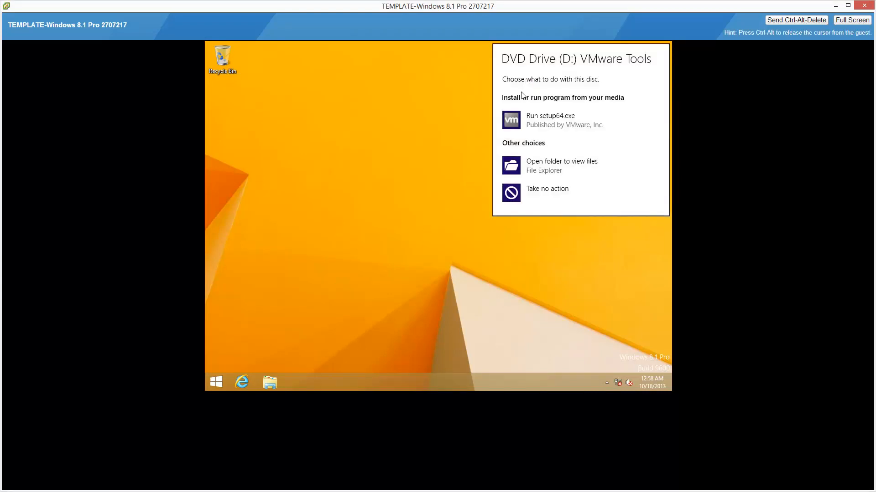
click(528, 118)
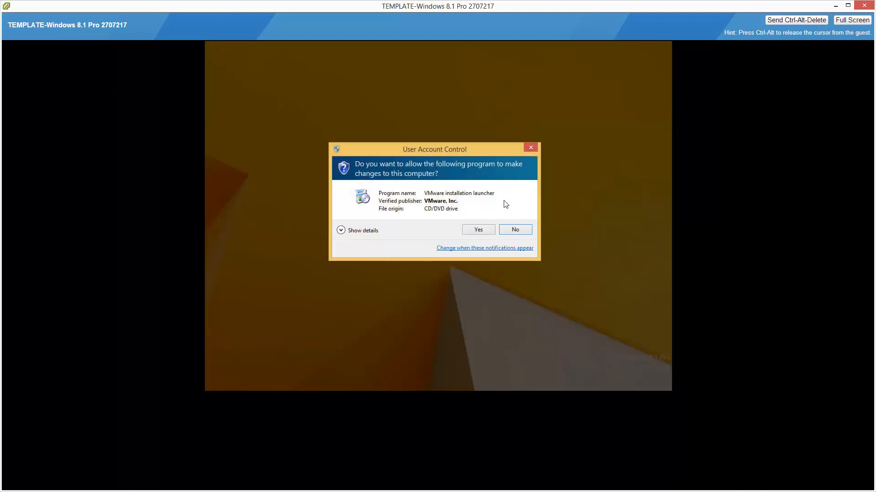
click(479, 230)
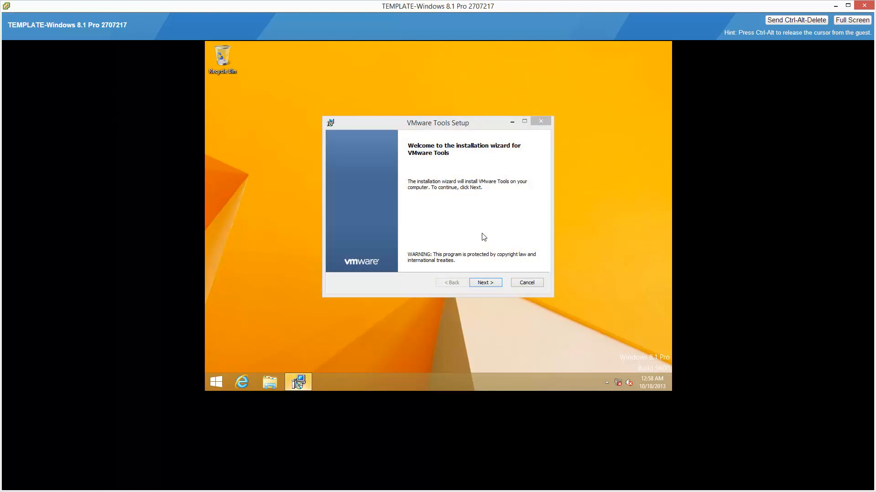
click(498, 284)
click(498, 284)
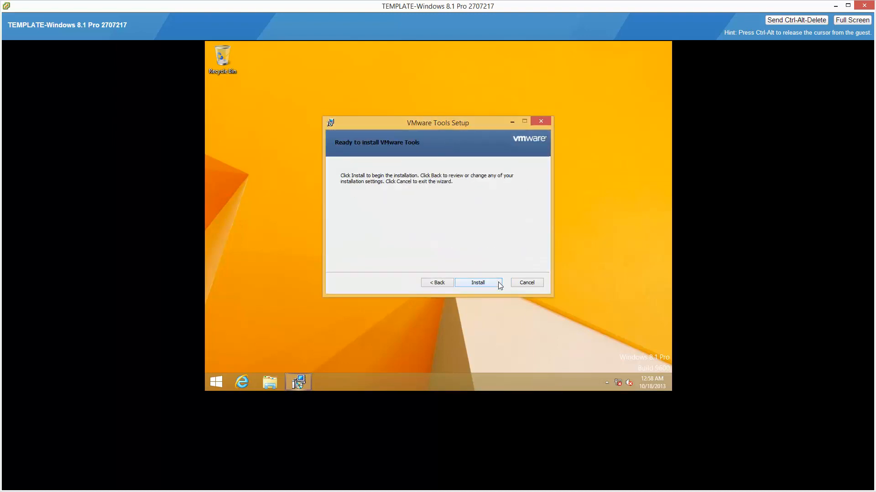
click(498, 283)
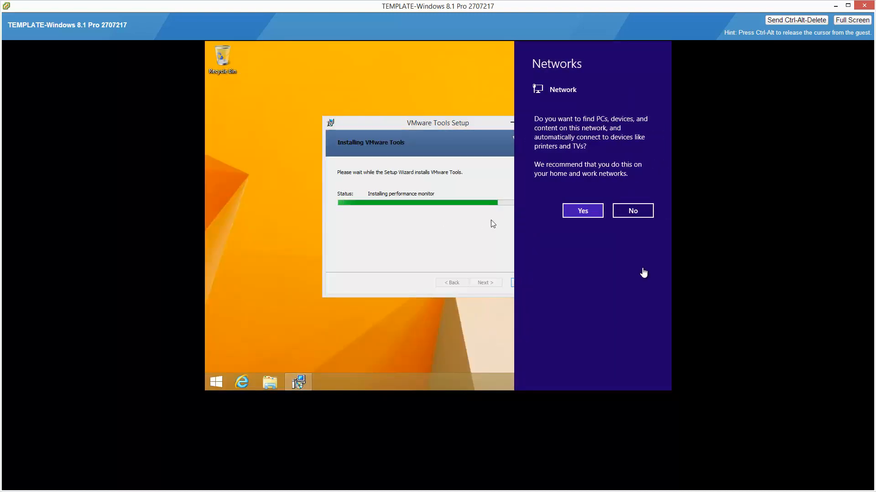
Allow finding PCs and devices on the network, and finish the VMware Tools setup without restarting the guest.
click(586, 212)
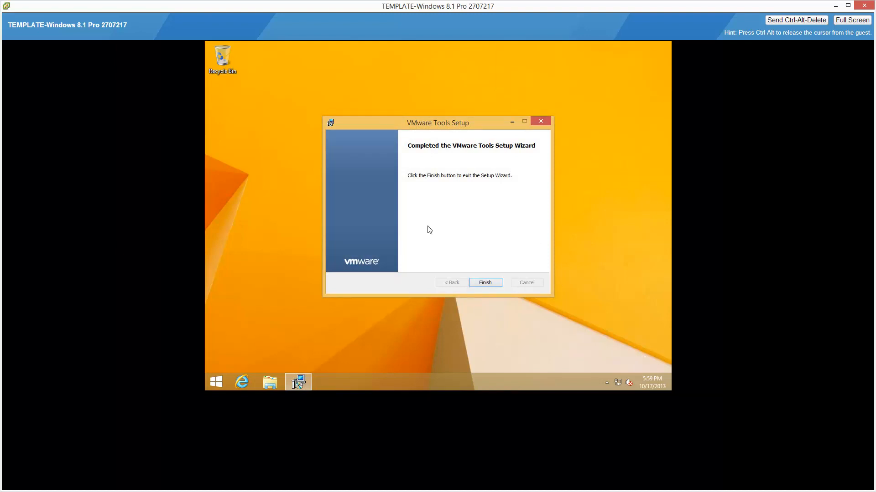
click(493, 282)
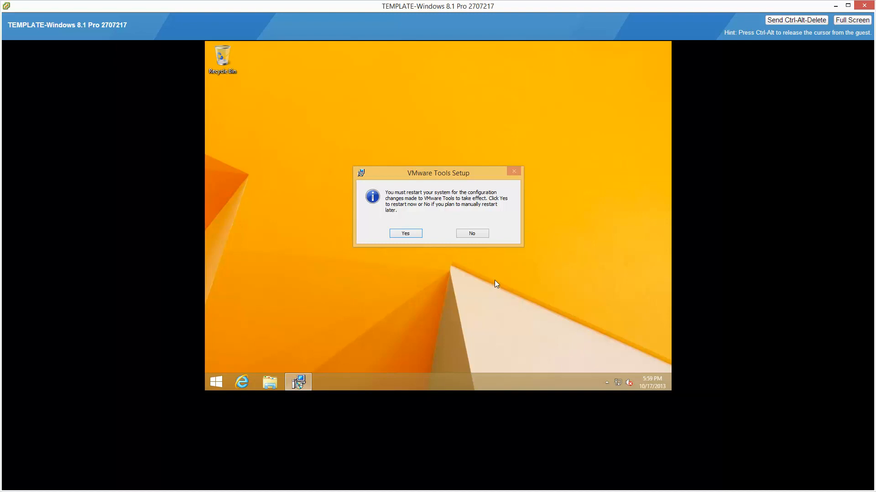
click(480, 235)
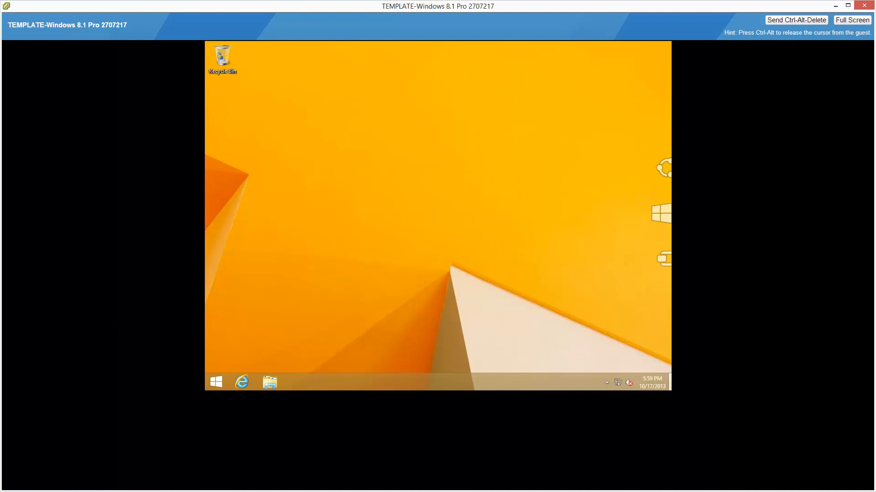
Turn off synchronization with an Internet time server in the guest's Date and Time settings.
right_click(662, 382)
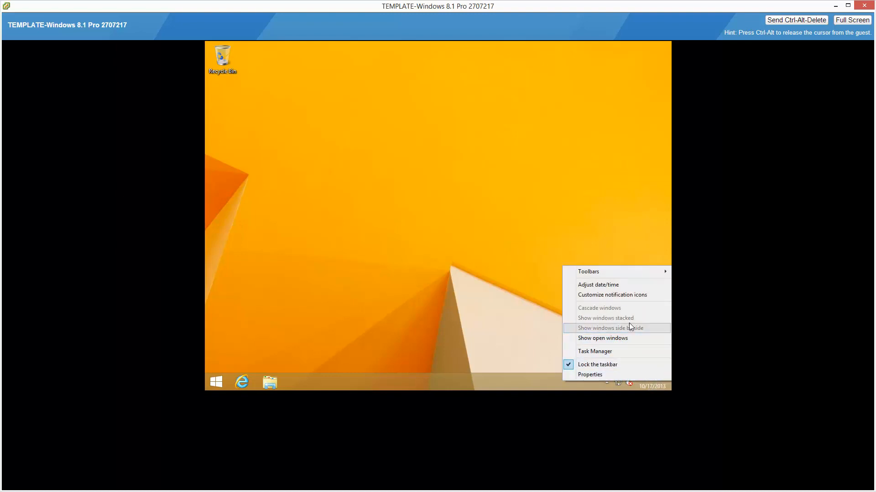
click(628, 287)
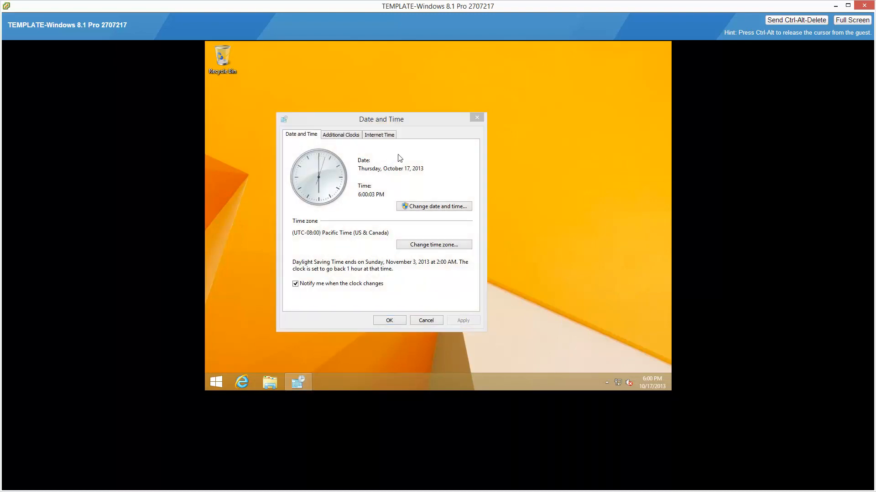
click(385, 137)
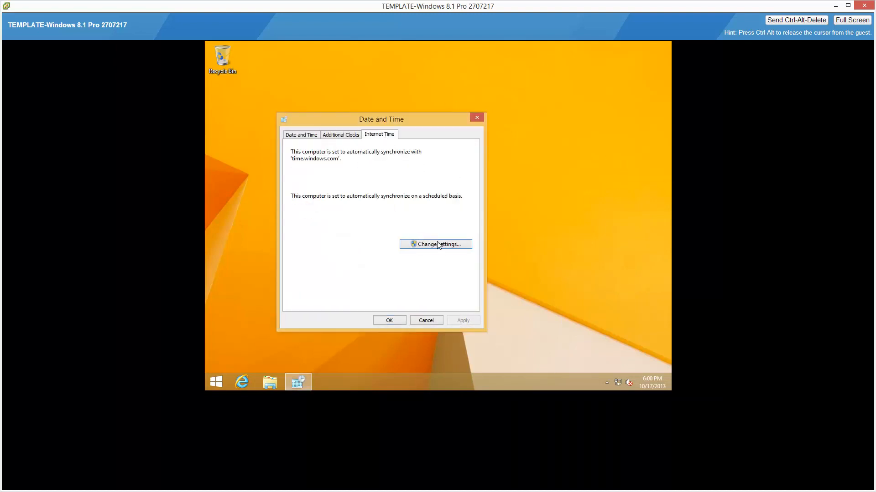
click(464, 247)
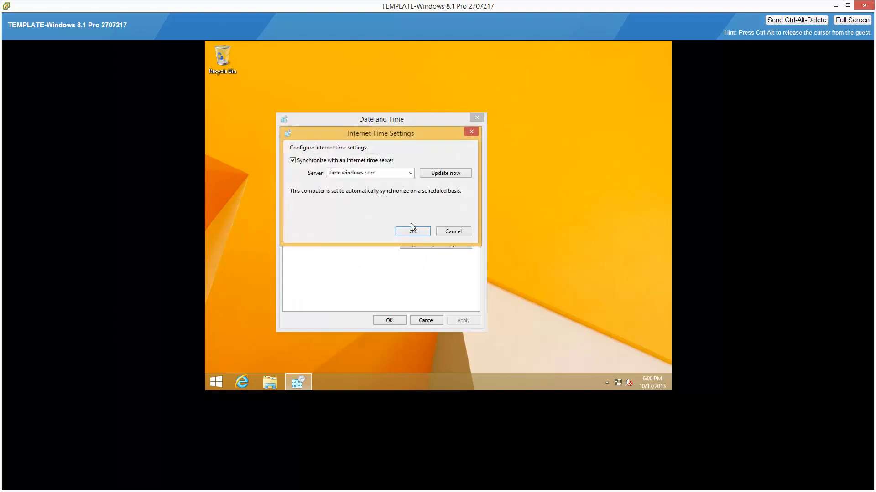
click(373, 165)
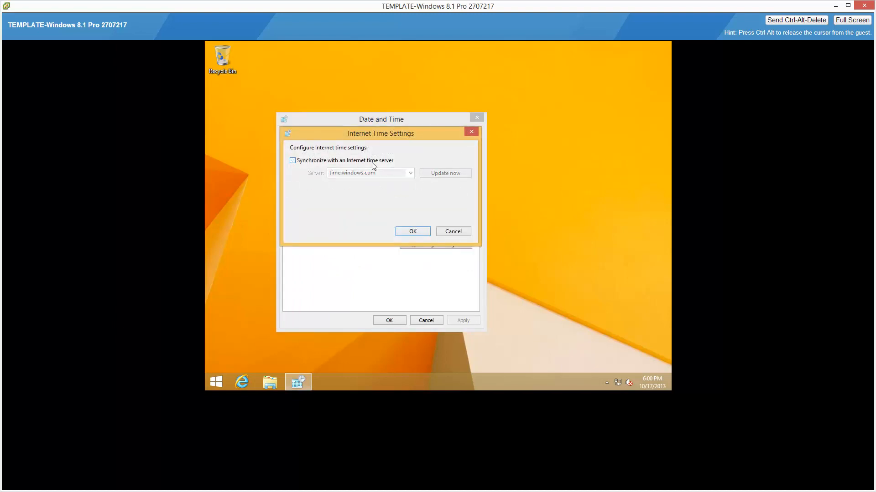
click(412, 231)
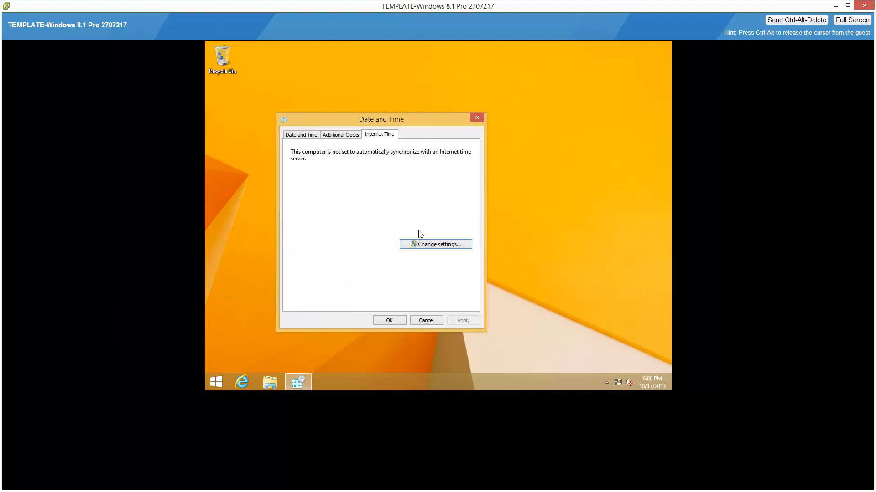
Set the guest's time zone to (UTC-05:00) Eastern Time (US & Canada) and close the Date and Time settings.
click(312, 137)
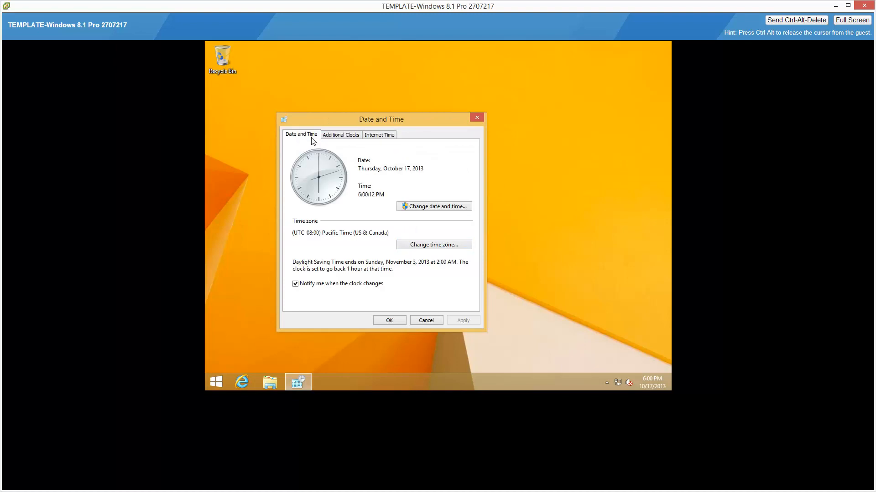
click(463, 245)
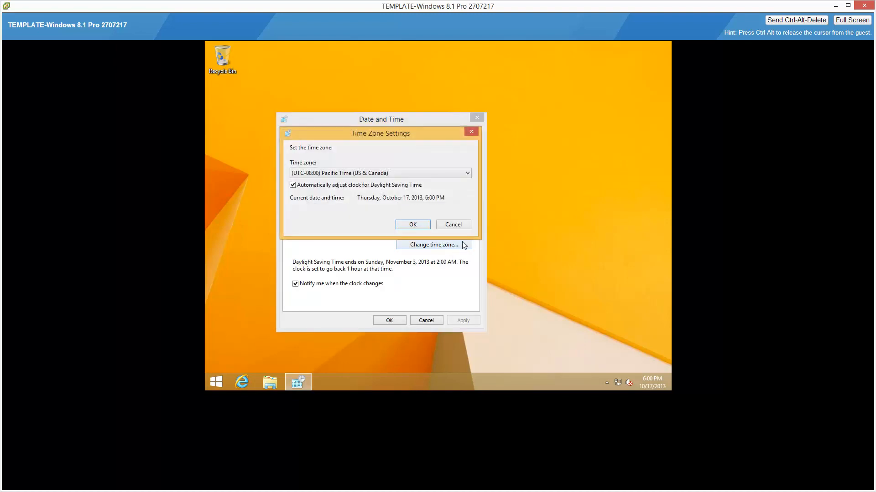
click(427, 174)
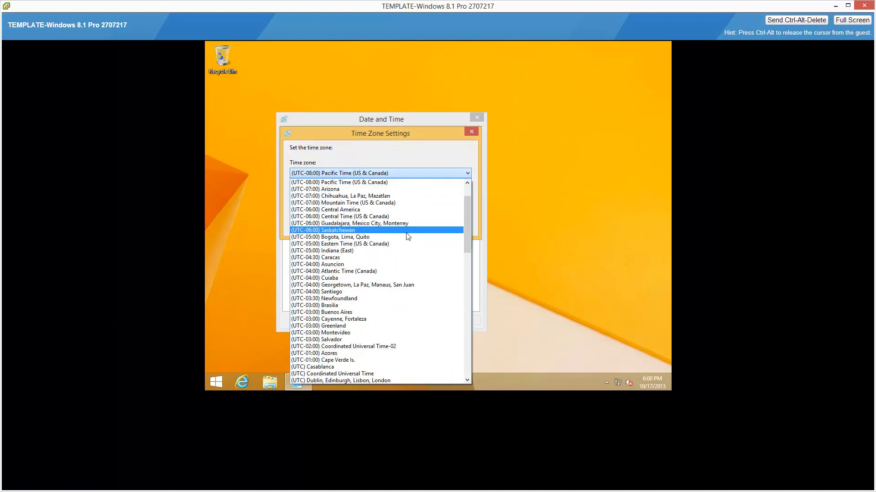
click(405, 244)
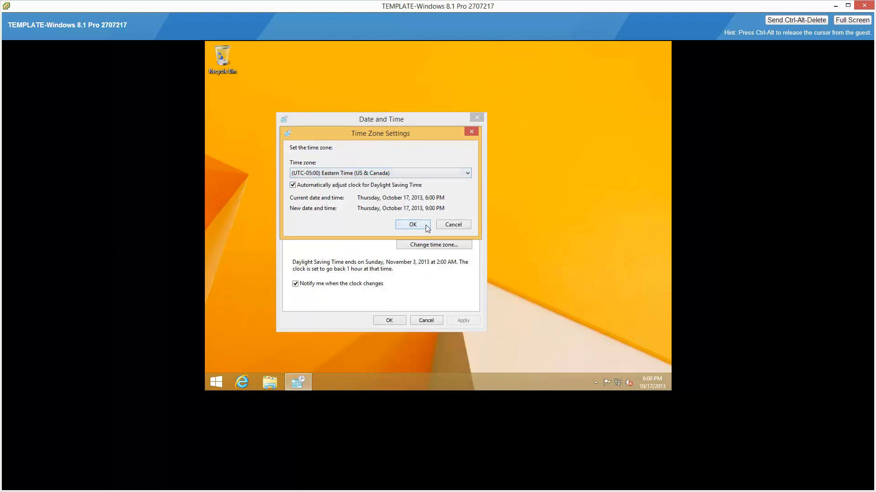
click(425, 225)
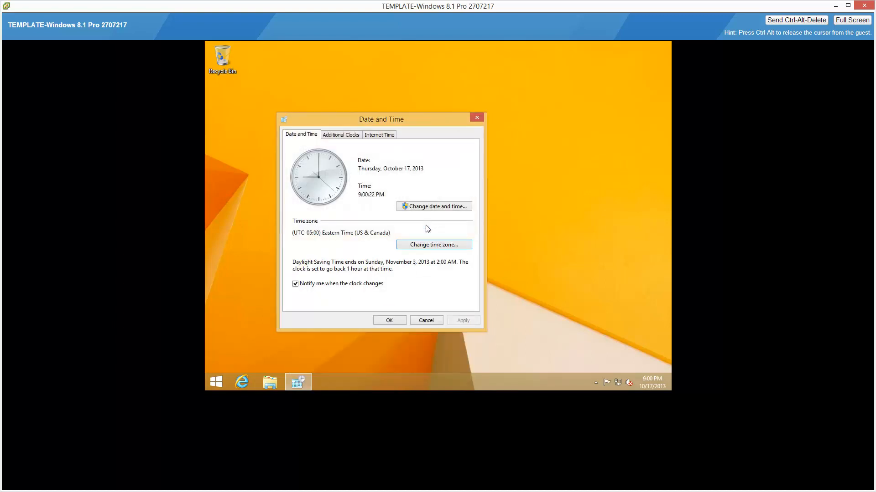
click(401, 321)
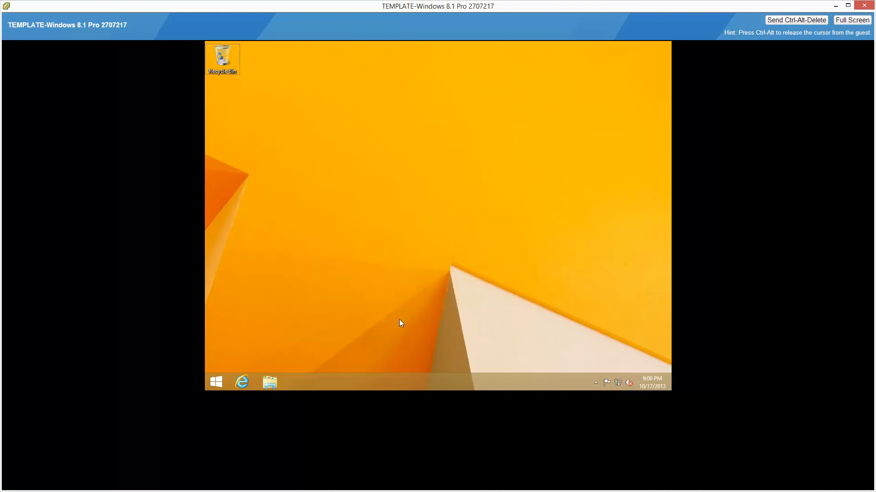
In the guest's netplwiz settings, stop requiring a user name and password, and set automatic sign-in for user with the account password entered and confirmed.
key(super+r)
text(netplwiz)
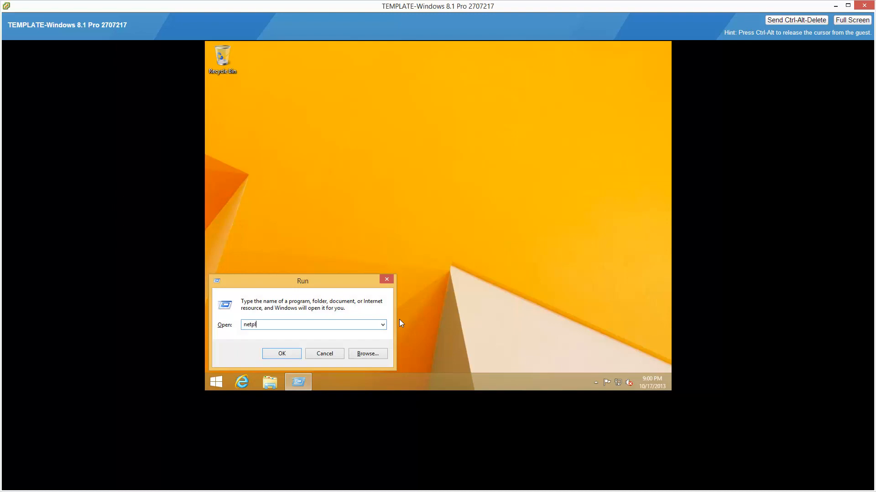
key(Return)
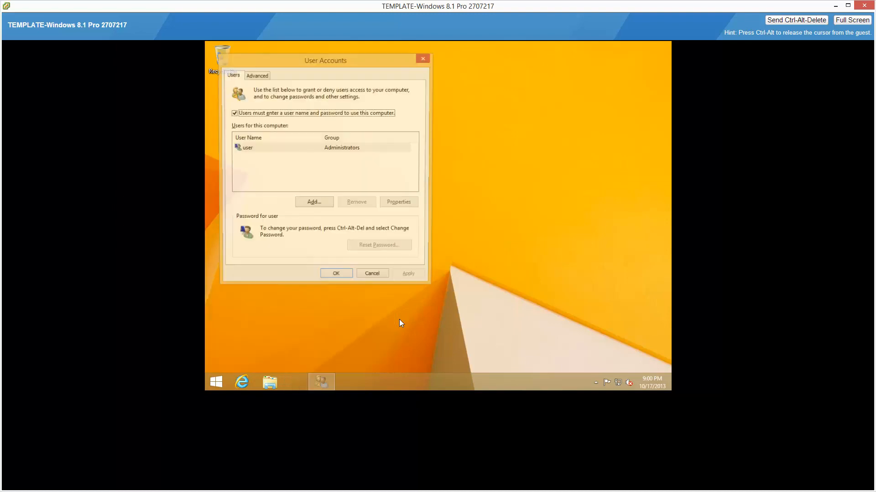
click(233, 114)
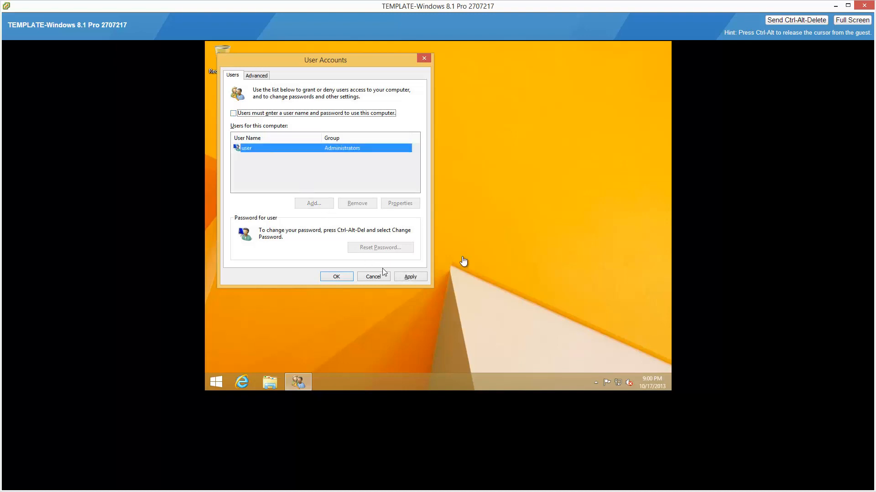
click(346, 278)
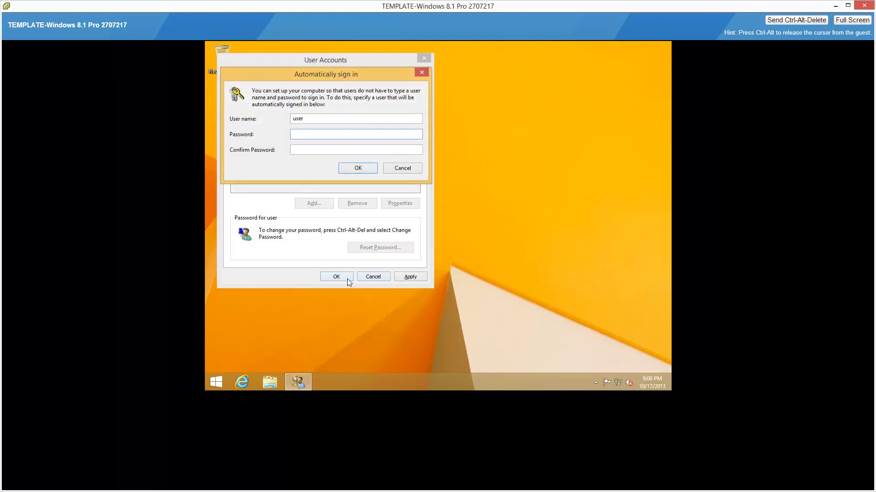
text(password)
key(Tab)
text(password)
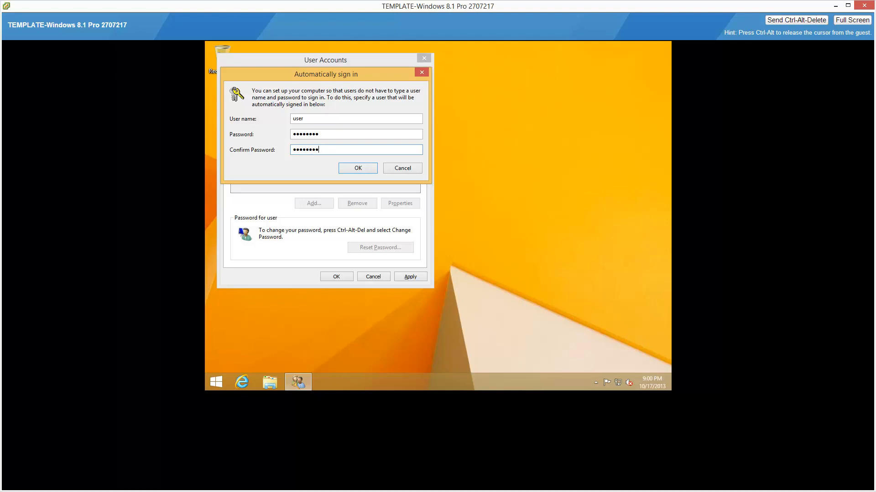
click(373, 171)
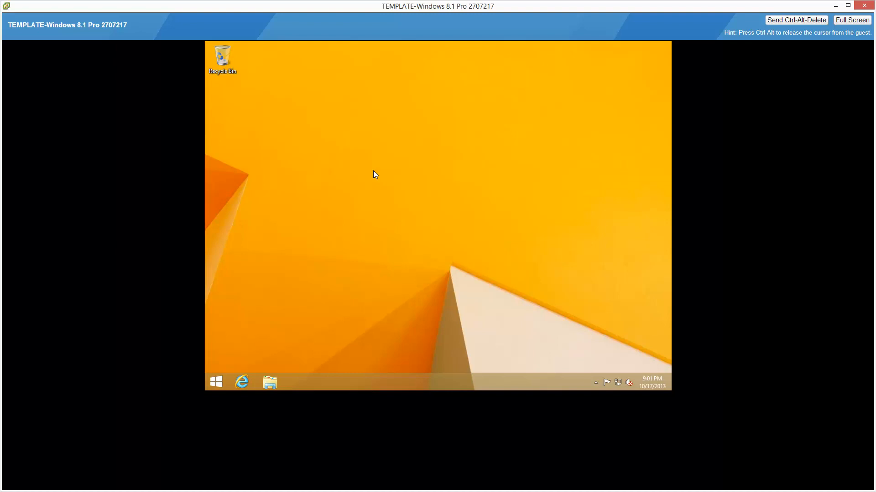
Set the guest's screen resolution to 1440 × 900 and keep the changes.
right_click(374, 173)
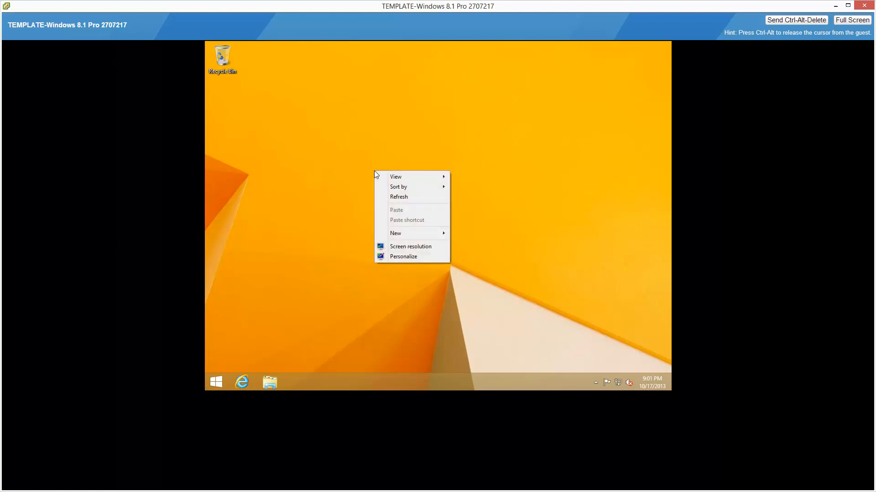
click(419, 248)
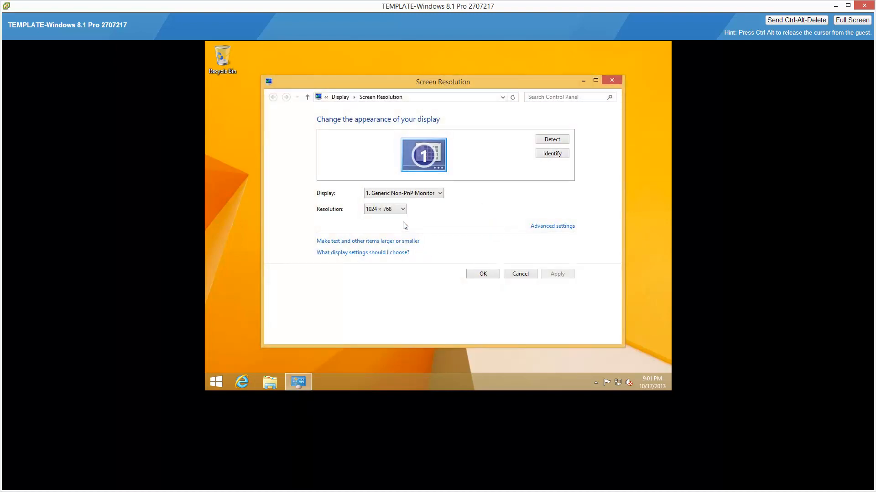
click(403, 209)
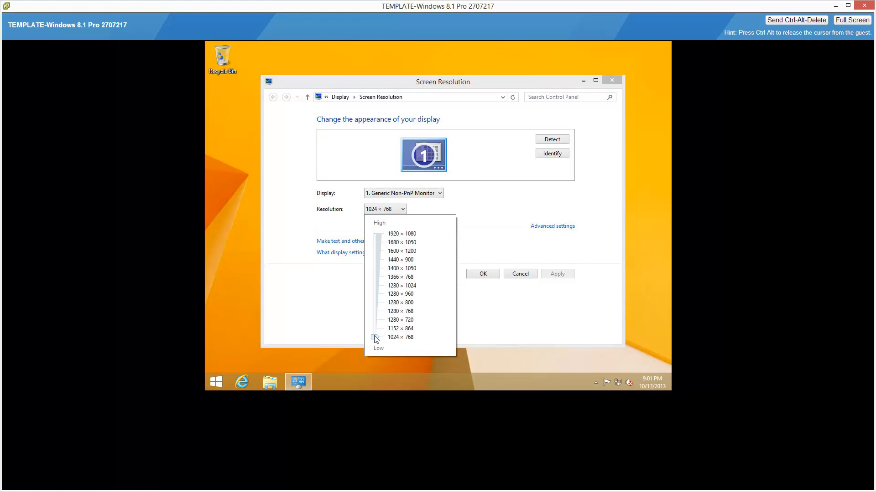
drag(376, 340, 379, 262)
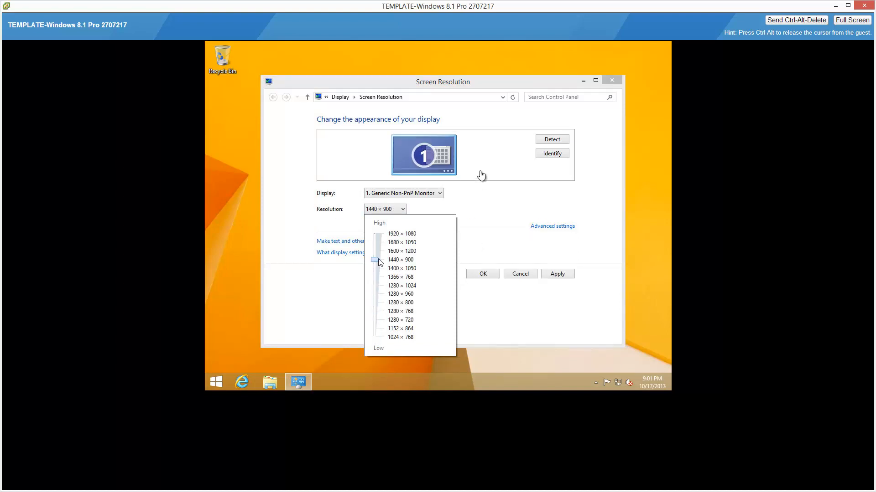
click(488, 266)
click(476, 273)
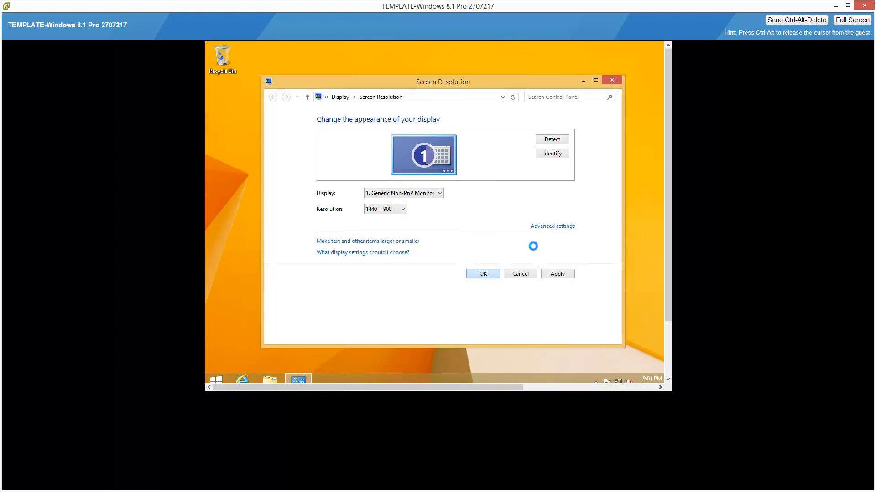
click(370, 211)
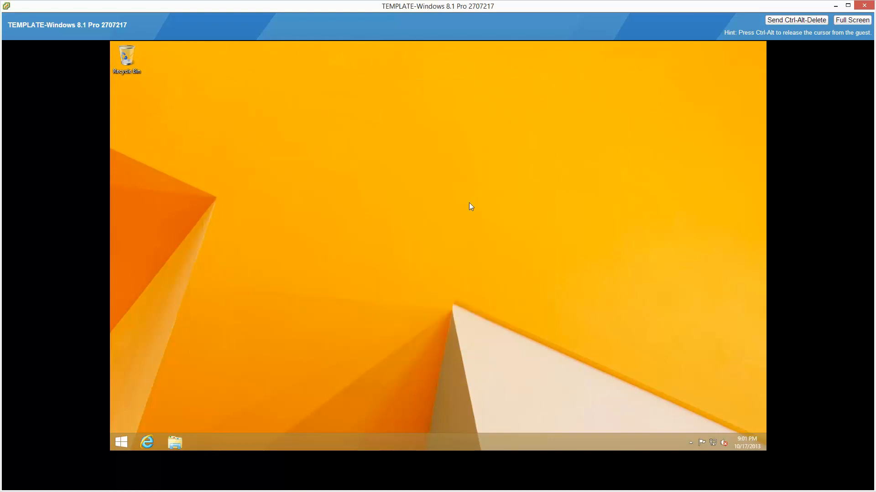
Restart the guest from its security screen and open the desktop once it has signed in.
mouse_move(765, 45)
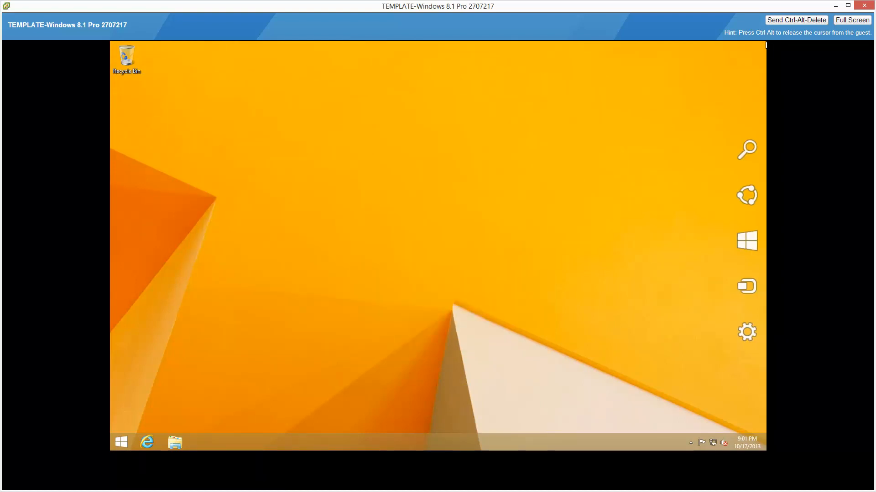
key(ctrl+alt)
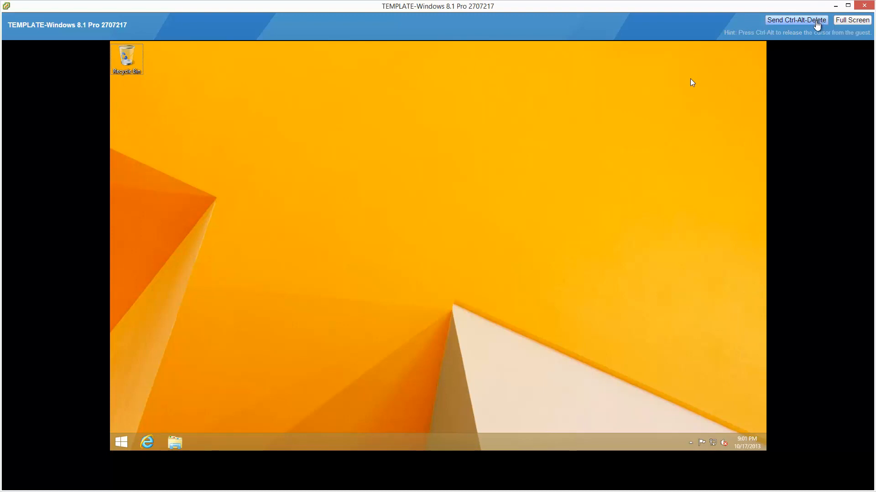
click(817, 26)
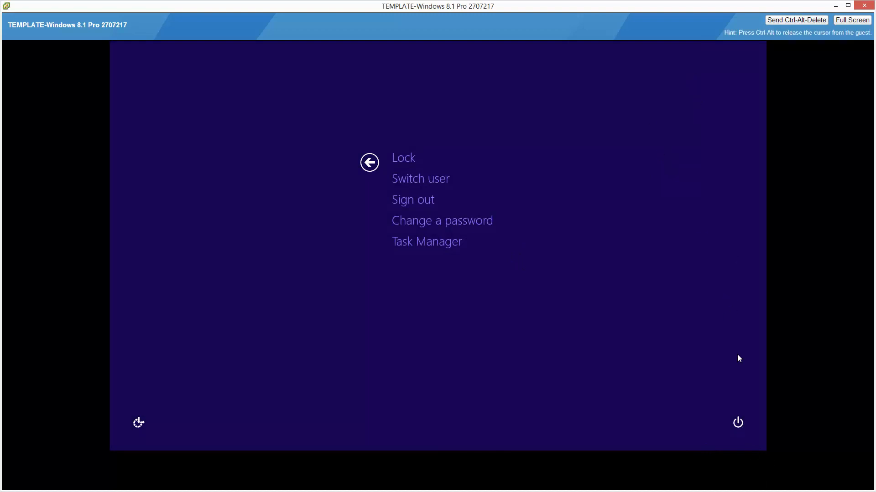
click(739, 429)
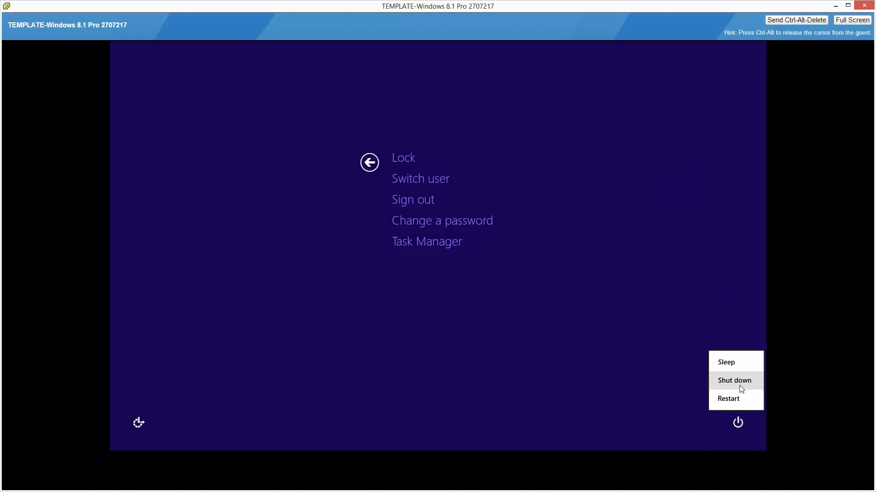
click(737, 403)
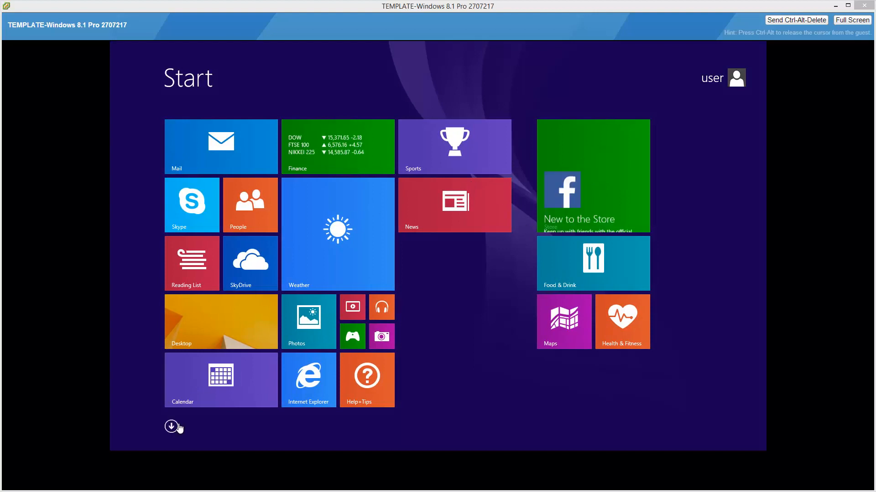
click(234, 322)
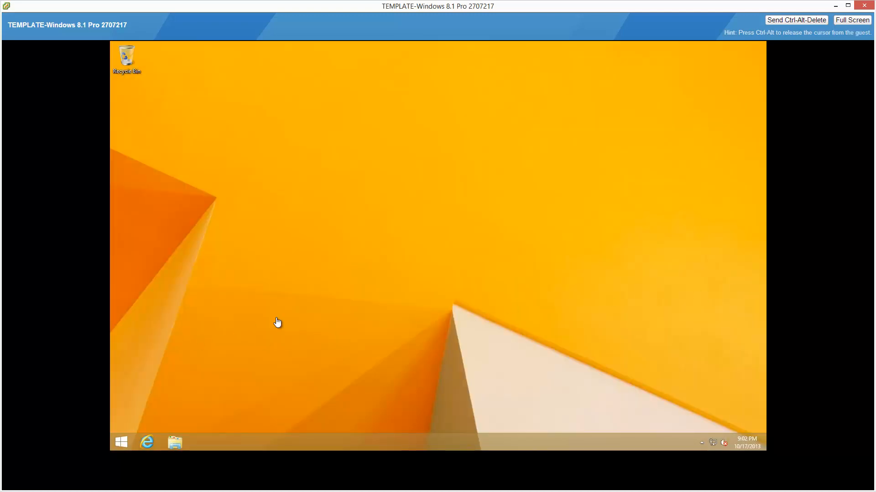
On the guest's Start screen, move the Desktop tile below Calendar, resize it to a large square, and open the desktop.
key(super)
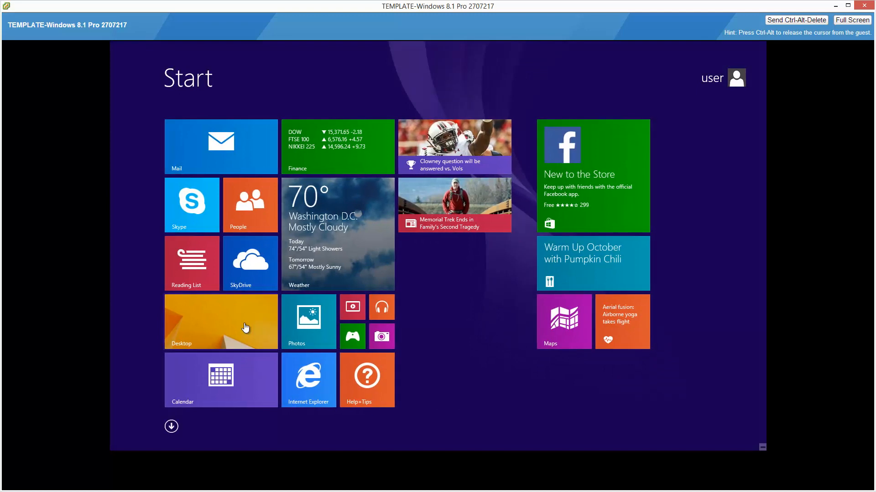
drag(242, 327, 237, 371)
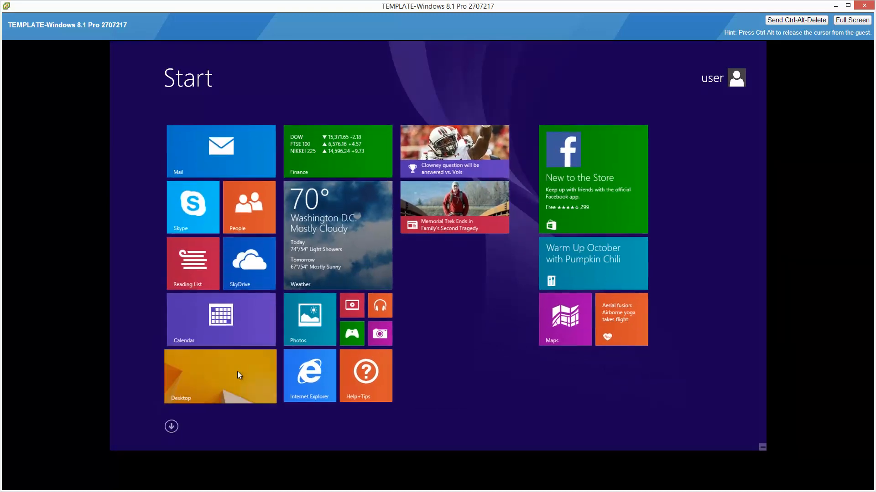
right_click(237, 371)
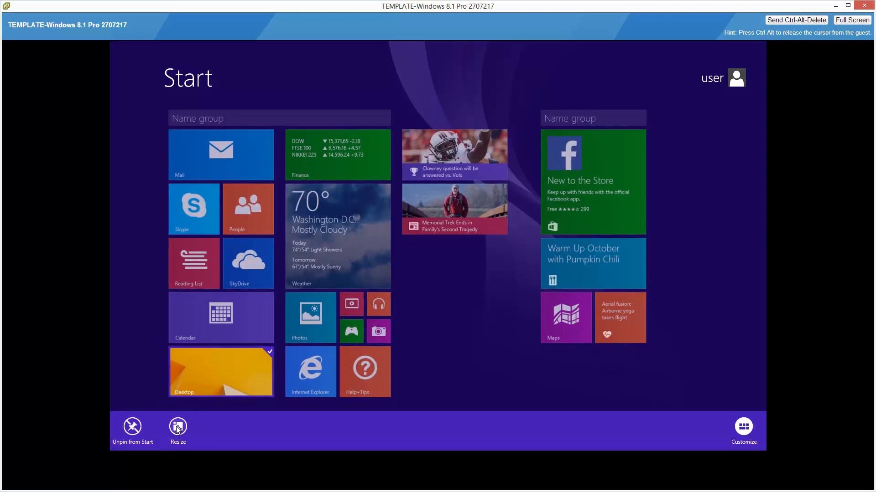
click(178, 427)
click(183, 345)
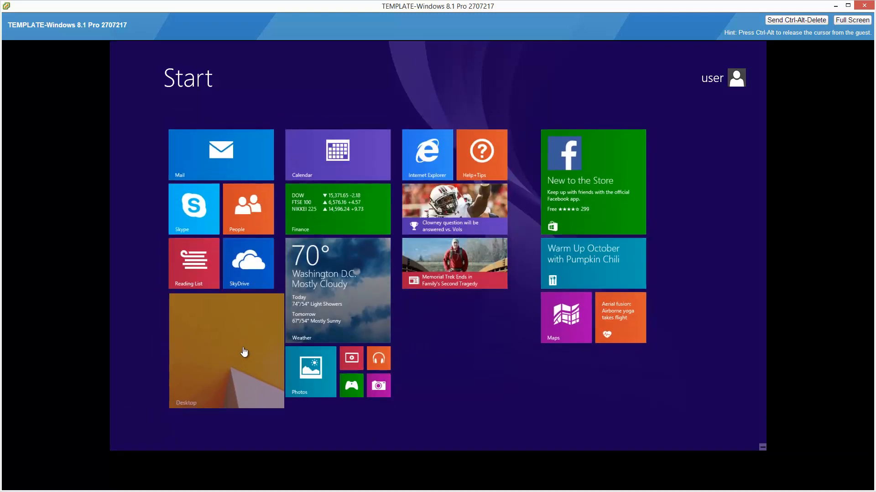
click(219, 368)
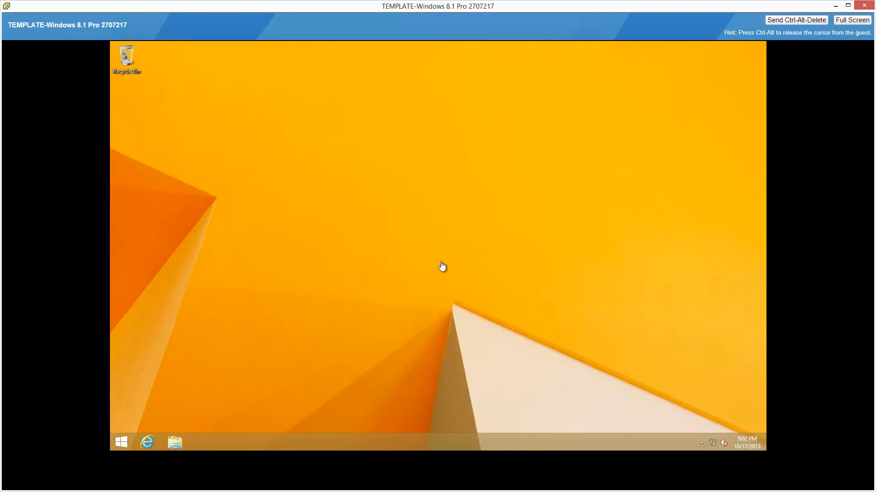
Configure the guest's notification area to always show all icons and notifications on the taskbar.
click(702, 442)
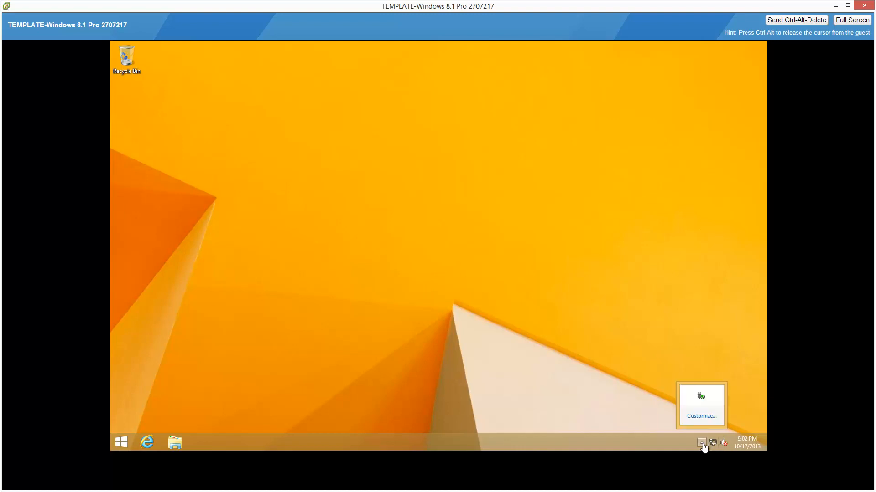
click(706, 419)
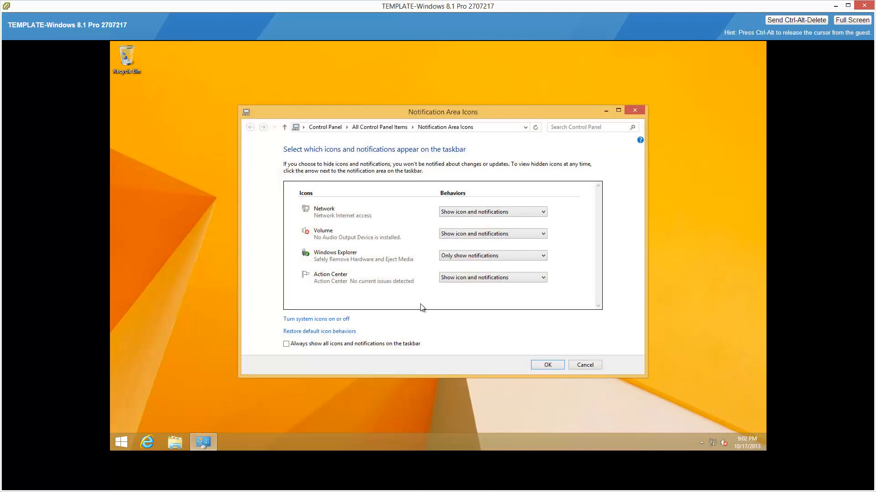
click(285, 344)
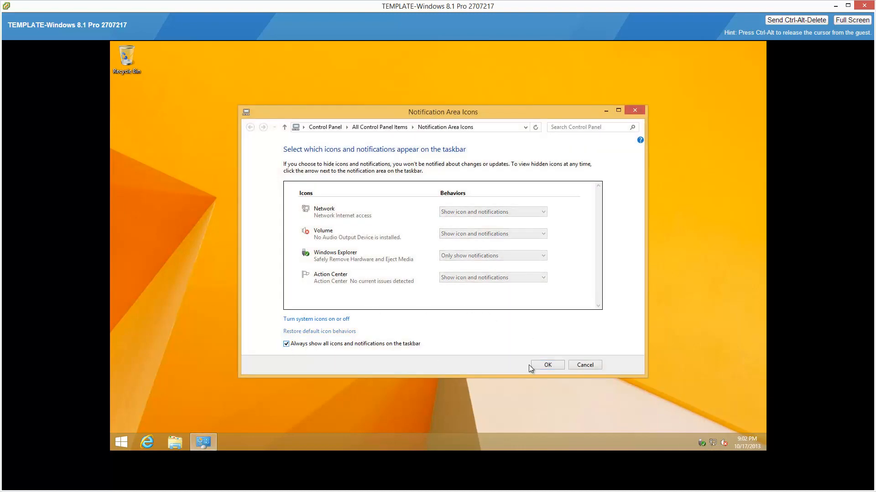
click(551, 365)
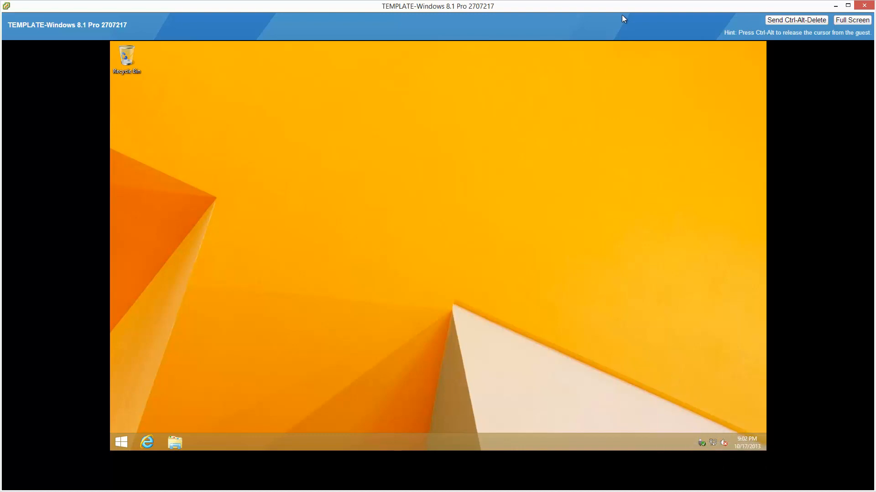
In the vSphere Web Client, edit the template VM's VMware Tools options to synchronize guest time with the host.
key(alt+Tab)
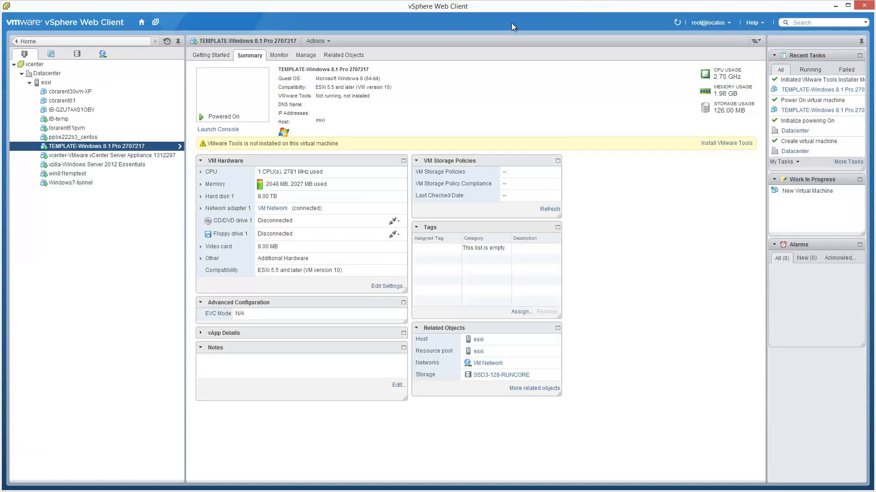
click(396, 287)
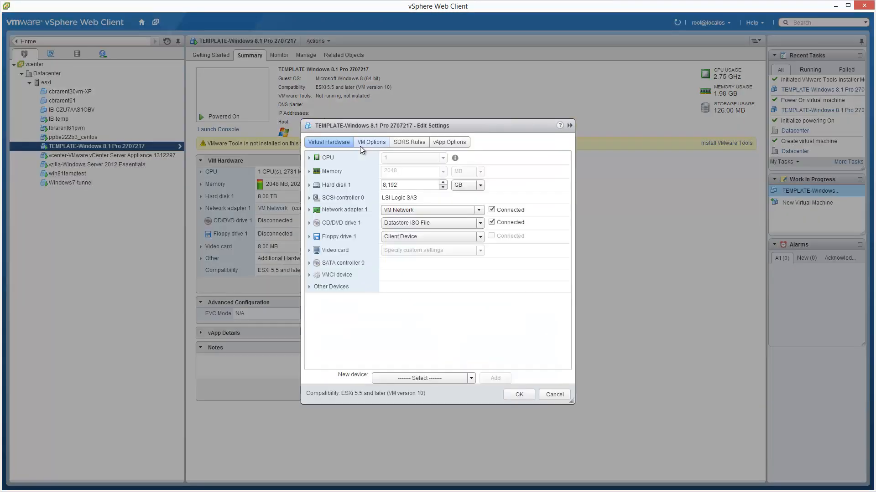
click(365, 143)
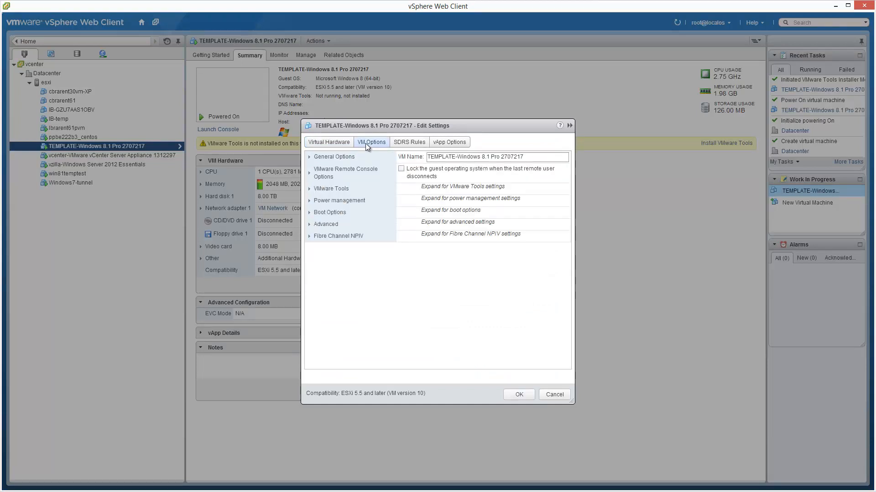
click(321, 191)
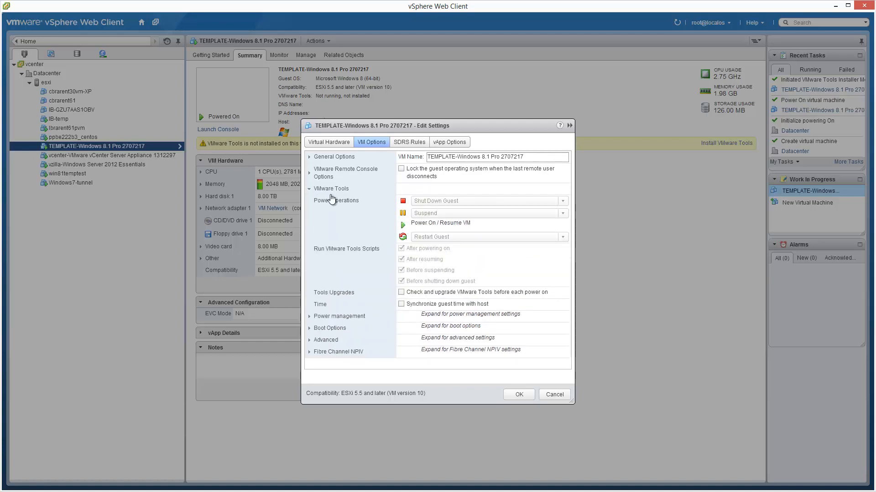
click(401, 304)
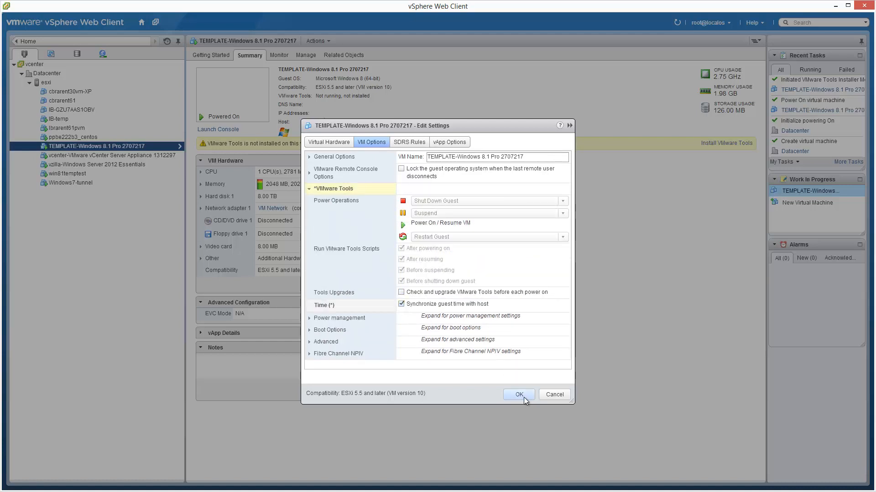
click(520, 395)
Close the first of the two open TEMPLATE-Windows 8.1 Pro 2707217 console windows.
key(alt+Tab)
key(alt+Tab)
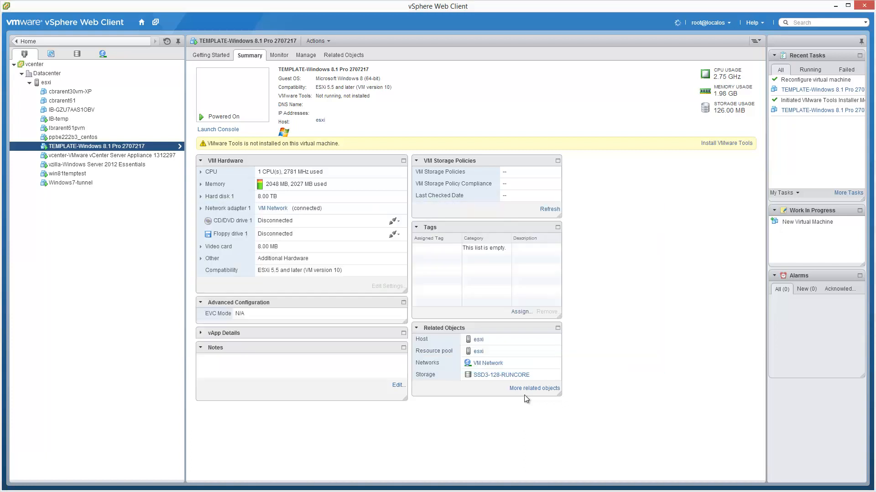
mouse_move(213, 491)
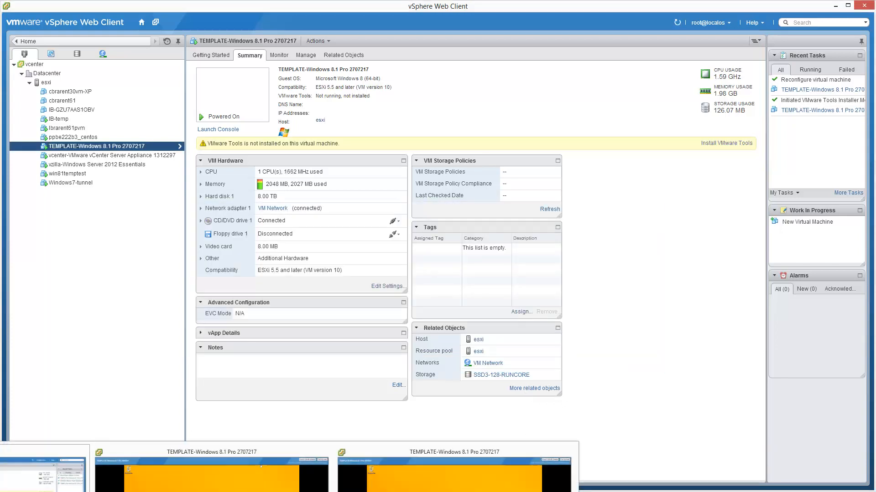
click(325, 453)
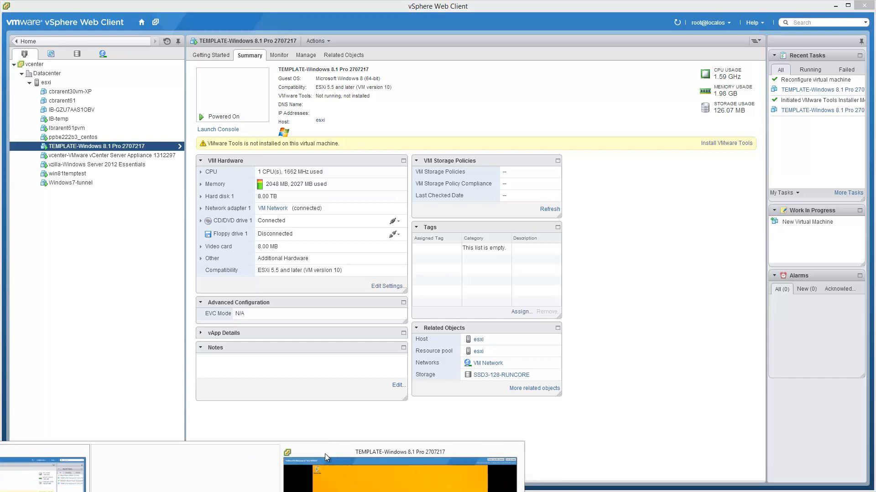
In the template VM's console, edit the guest's Balanced power plan so the display never turns off and the computer never sleeps.
click(314, 470)
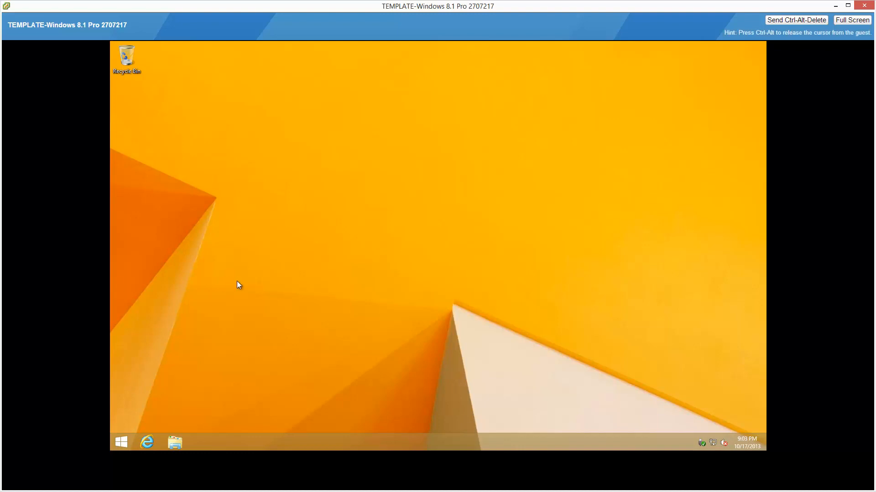
key(super+w)
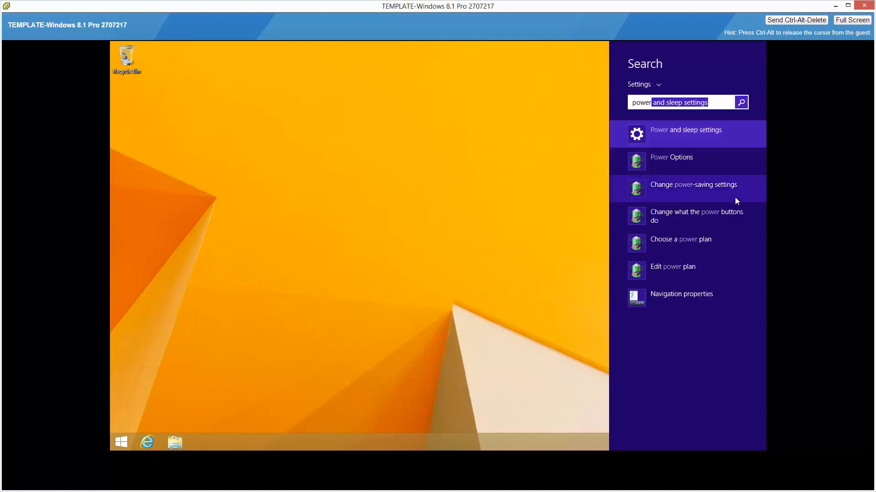
click(691, 268)
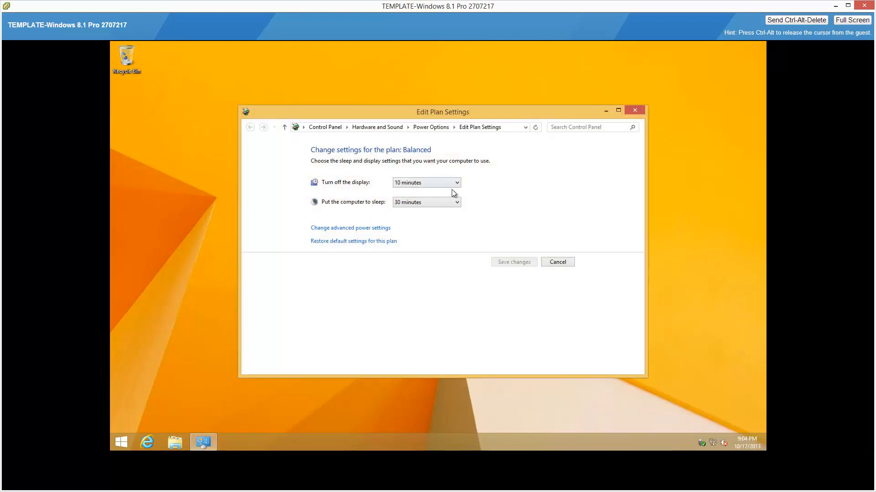
click(457, 184)
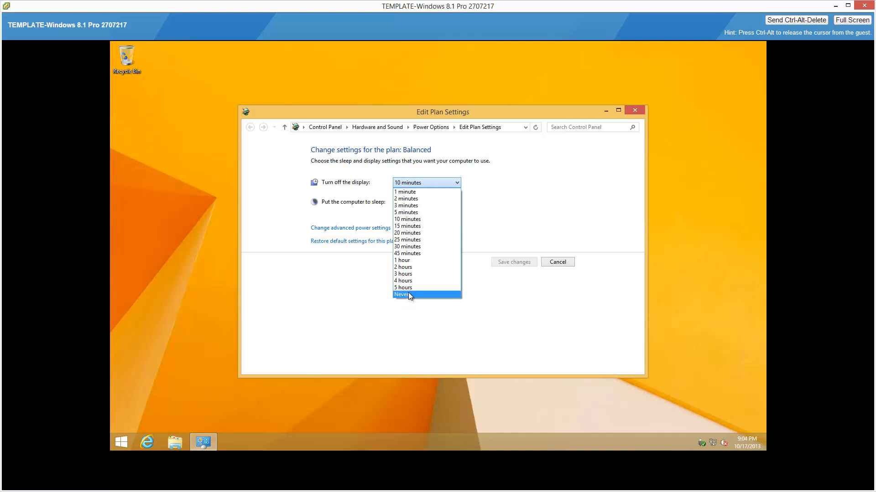
click(409, 293)
click(456, 202)
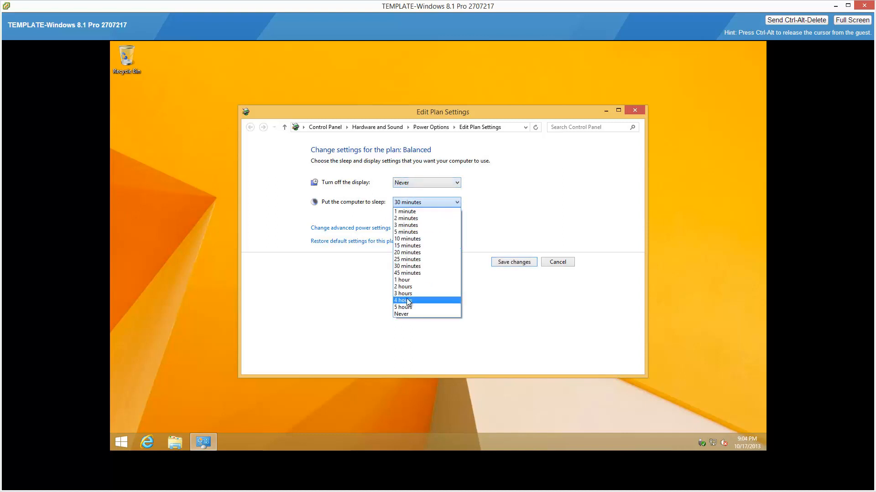
click(407, 314)
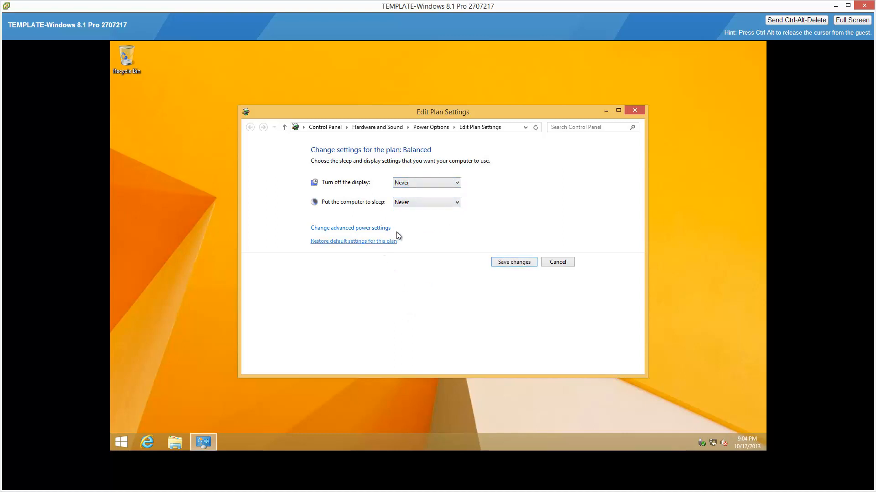
In the Balanced plan's advanced settings, unlock the unavailable settings, disable the password requirement on wakeup, and save the plan changes.
click(382, 230)
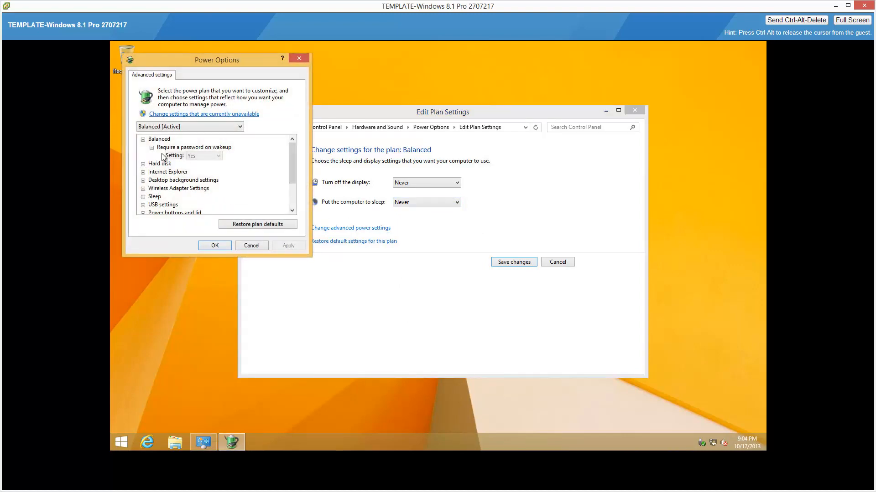
click(178, 114)
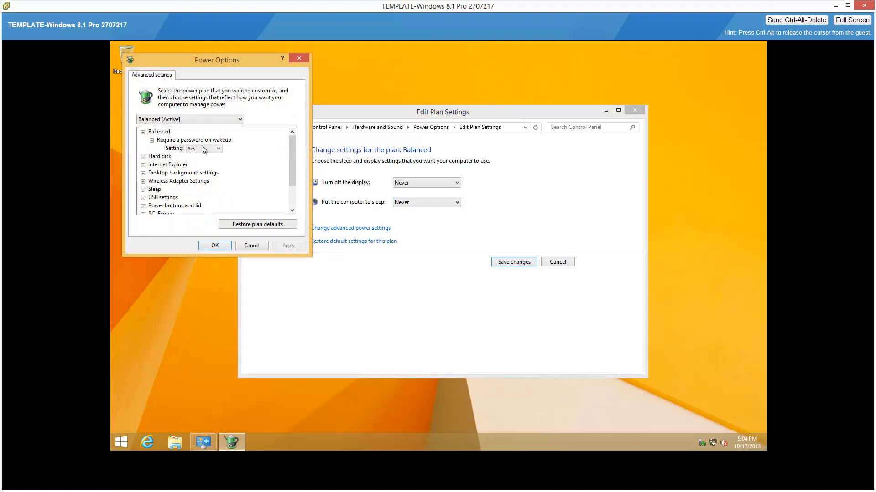
click(218, 148)
click(211, 163)
click(215, 247)
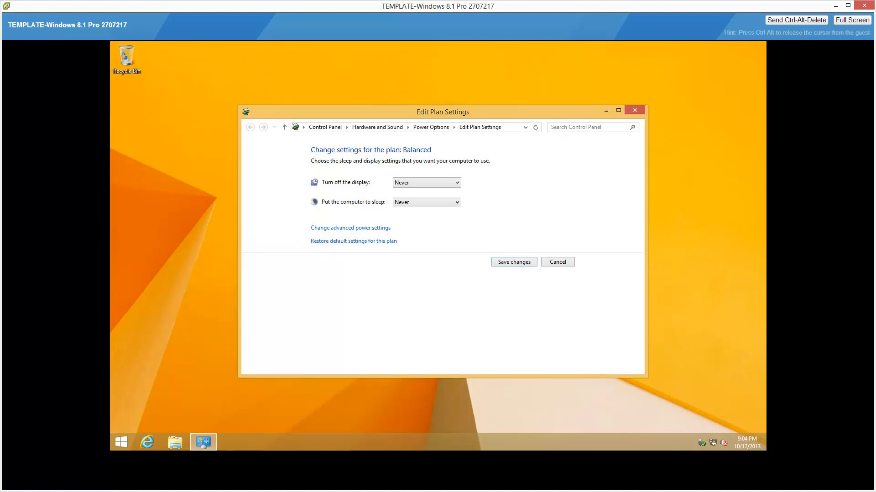
click(522, 262)
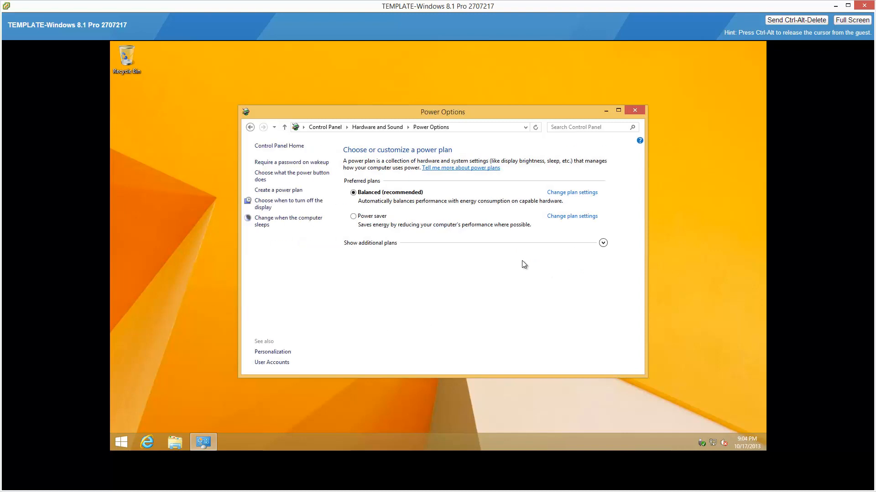
click(635, 110)
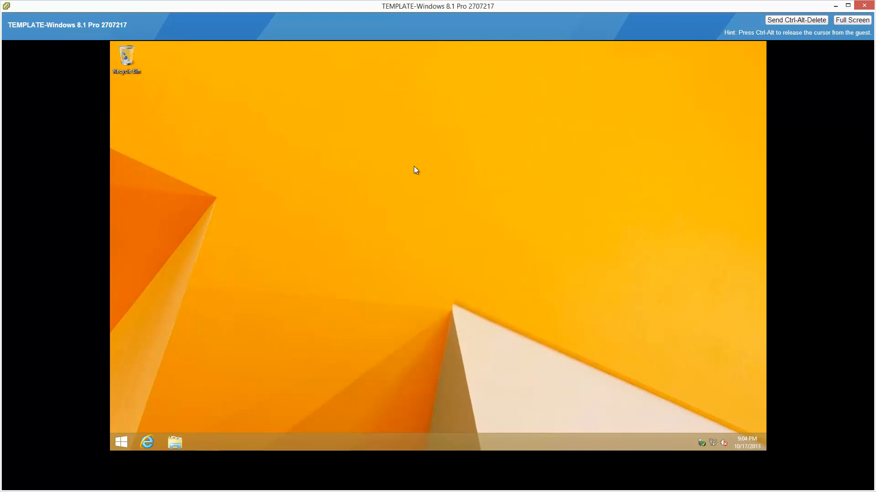
Allow Remote Desktop connections to the guest with Network Level Authentication required, and clear the browser and System windows from view.
key(super+x)
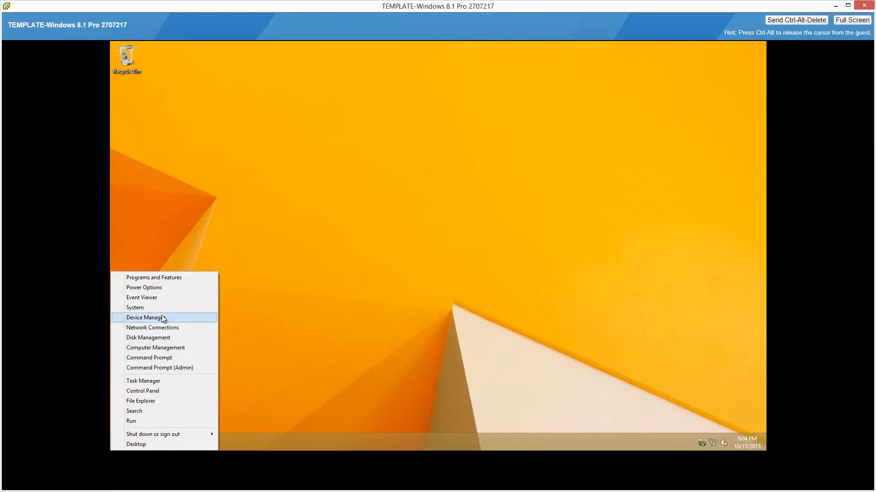
click(171, 308)
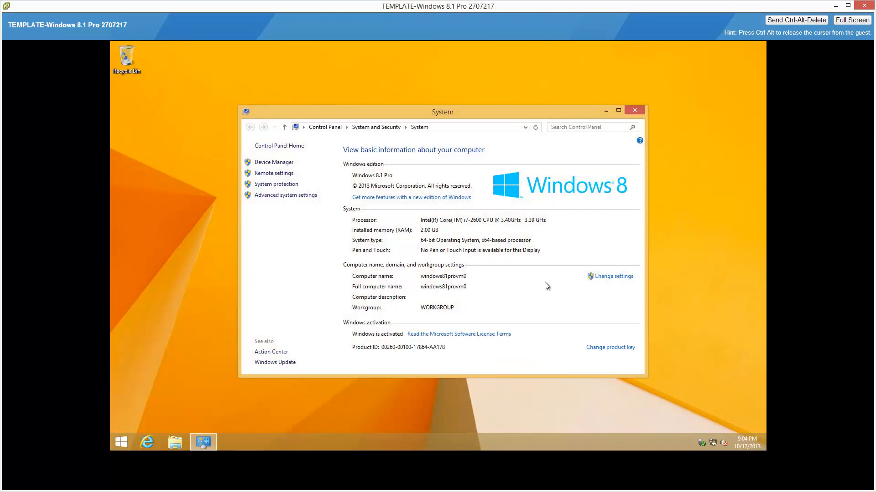
click(286, 174)
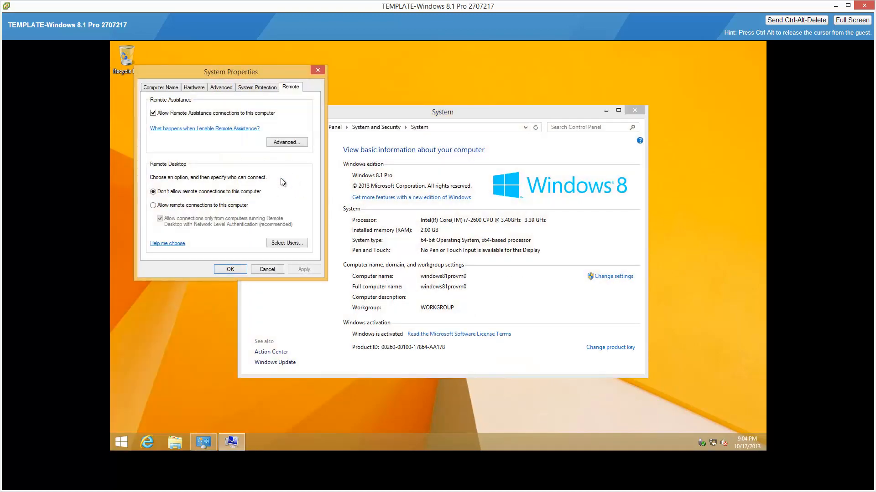
click(153, 206)
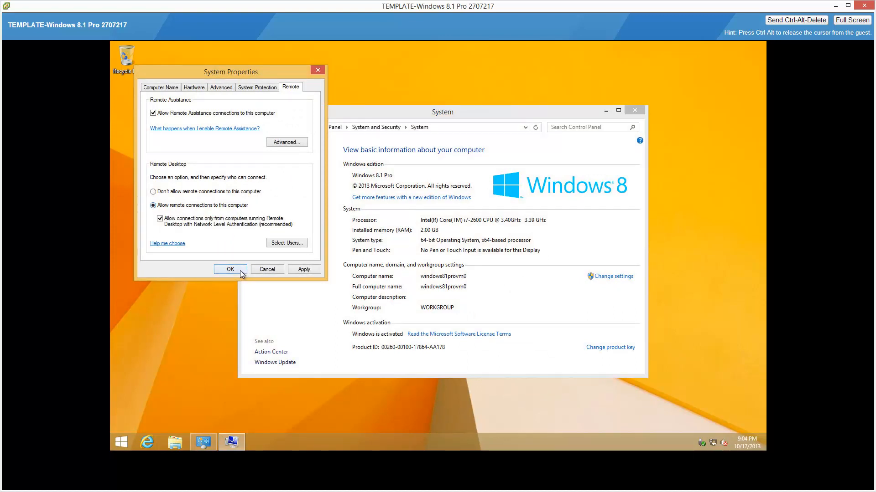
click(231, 270)
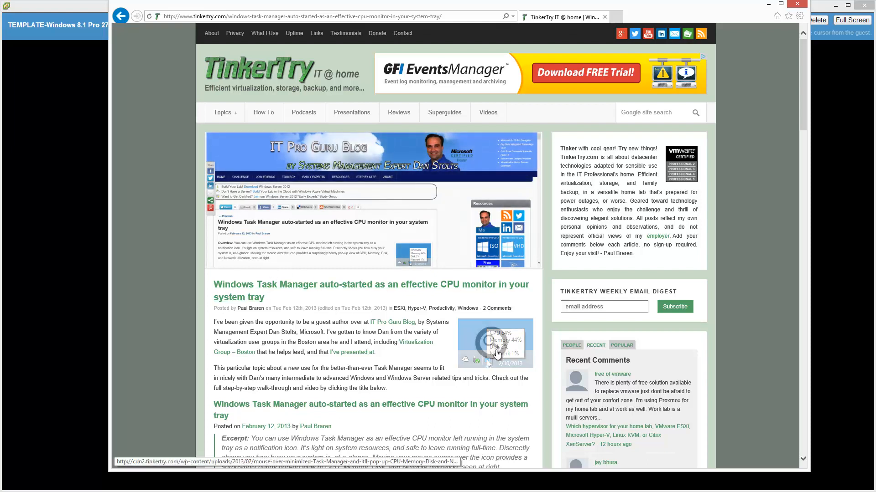
click(769, 5)
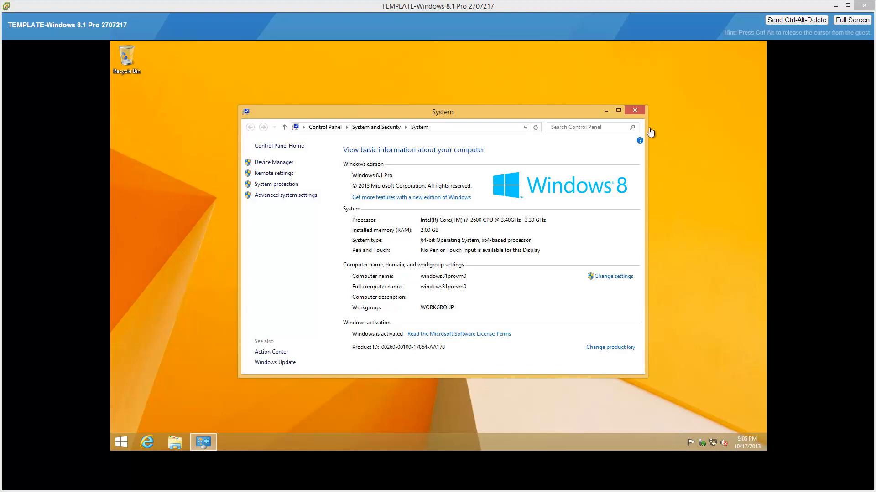
click(636, 111)
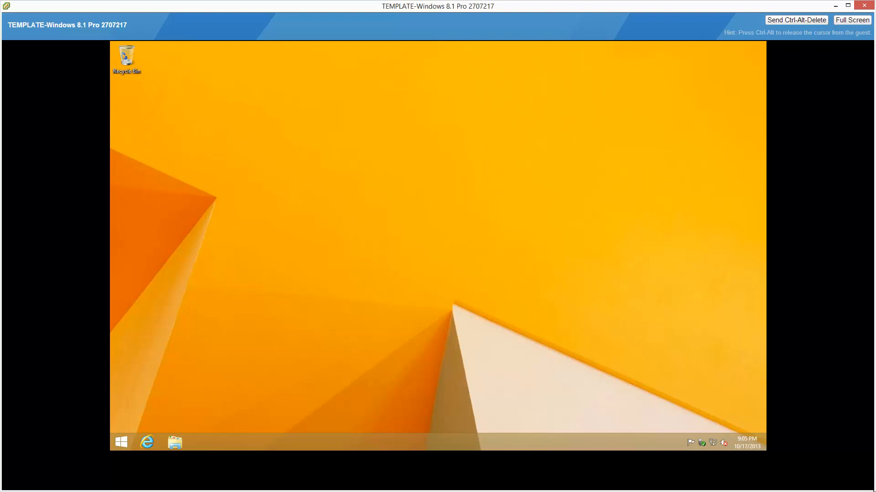
Shrink the VM console window to fit the guest desktop, and briefly view the guest in full screen.
drag(871, 489, 778, 465)
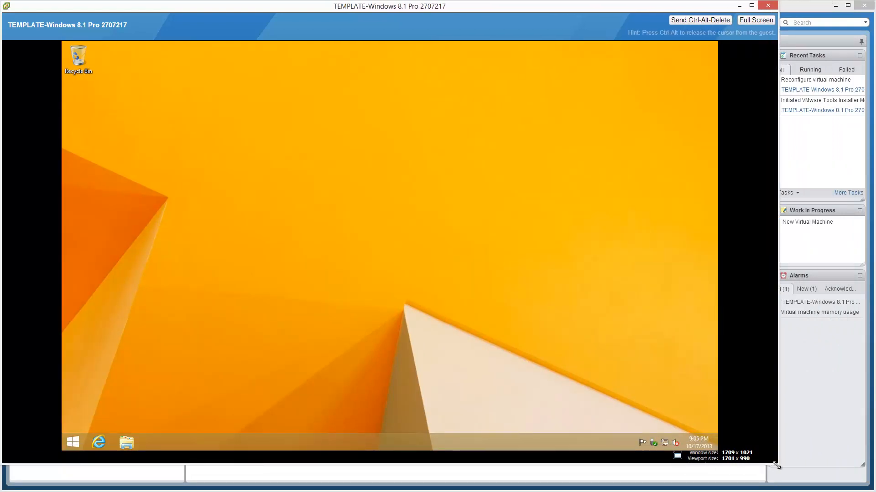
drag(768, 466, 666, 455)
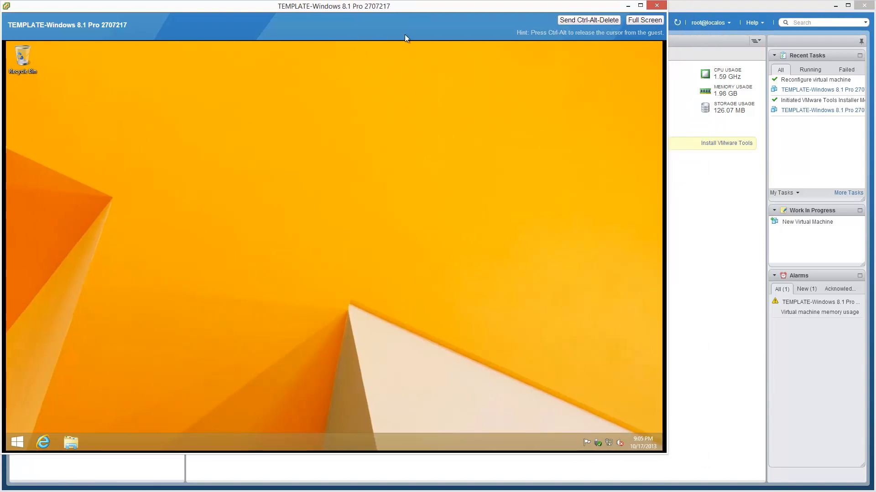
click(645, 20)
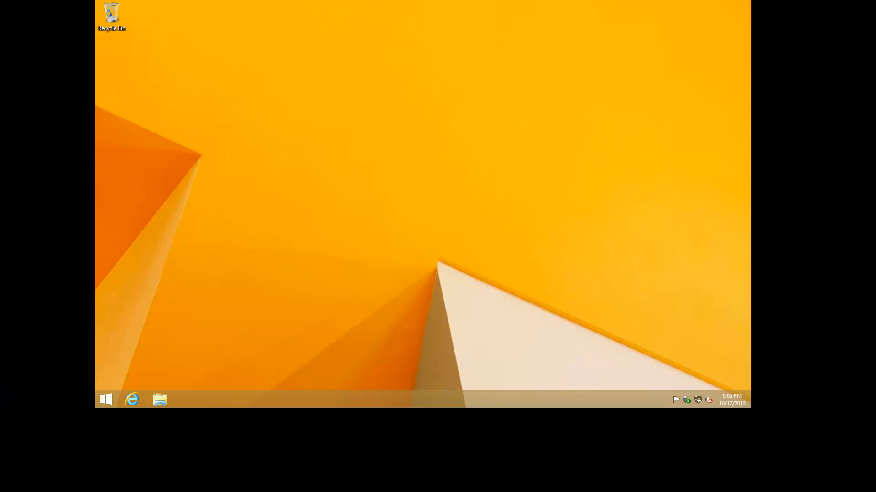
key(ctrl+alt)
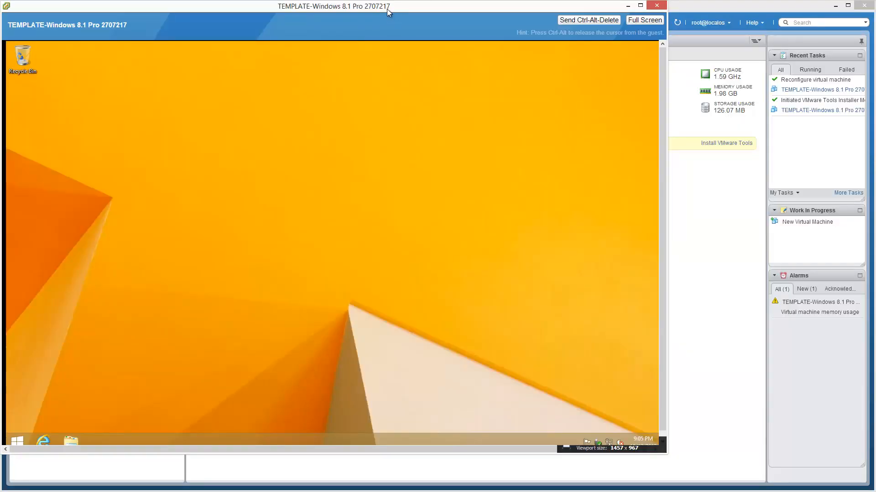
Move the console window towards the middle of the screen, enlarge it slightly to fit the guest desktop, and minimize it.
drag(387, 9, 481, 19)
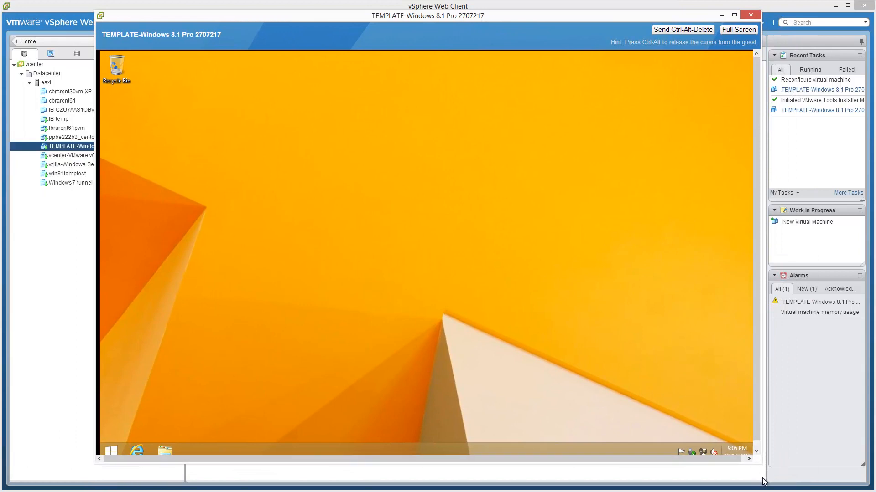
drag(775, 472, 778, 474)
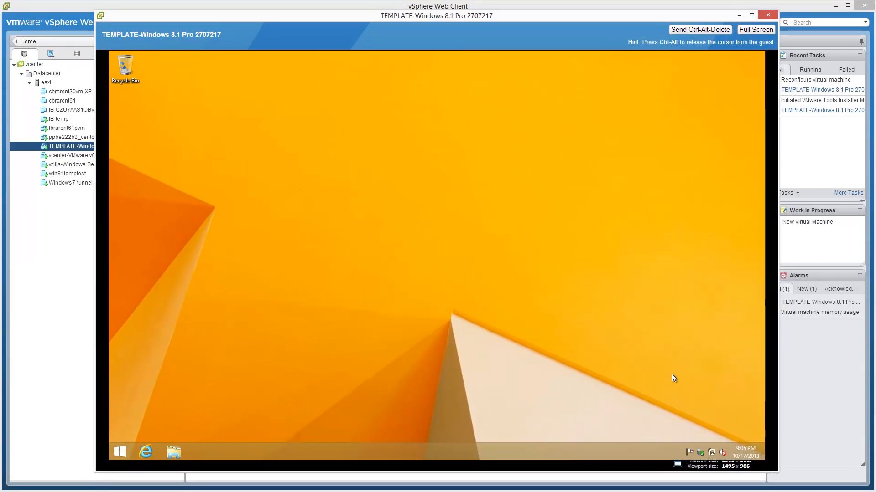
click(742, 15)
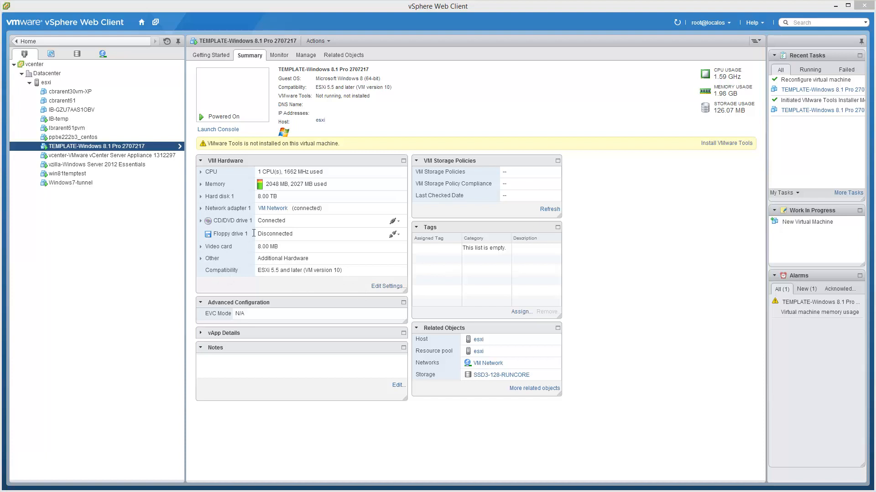
Edit the template VM's hardware to disconnect CD/DVD drive 1 from the datastore ISO and set it to Client Device.
click(388, 287)
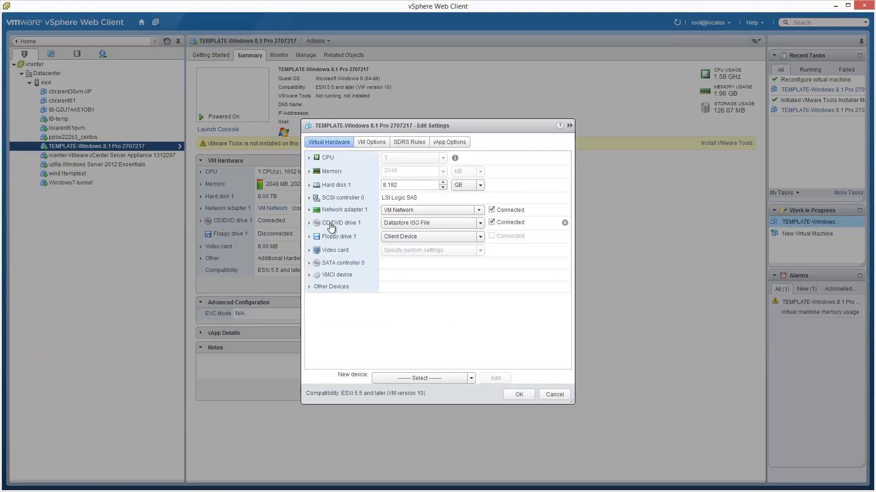
click(492, 222)
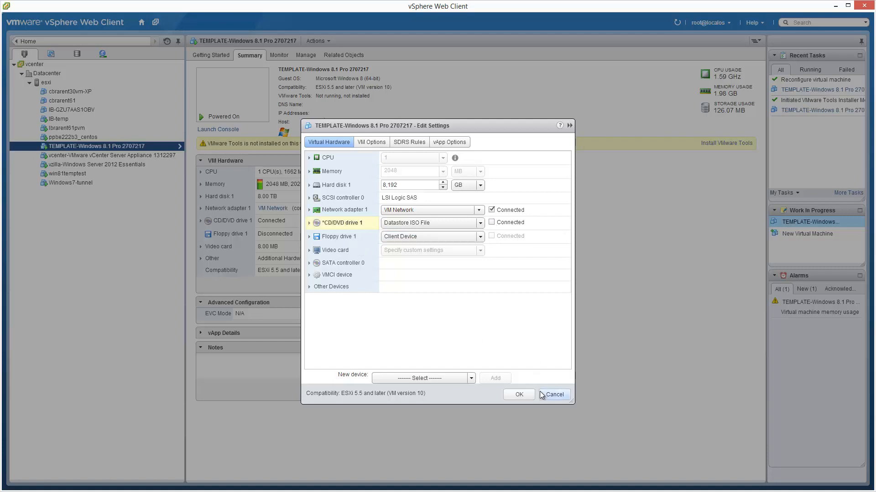
click(481, 222)
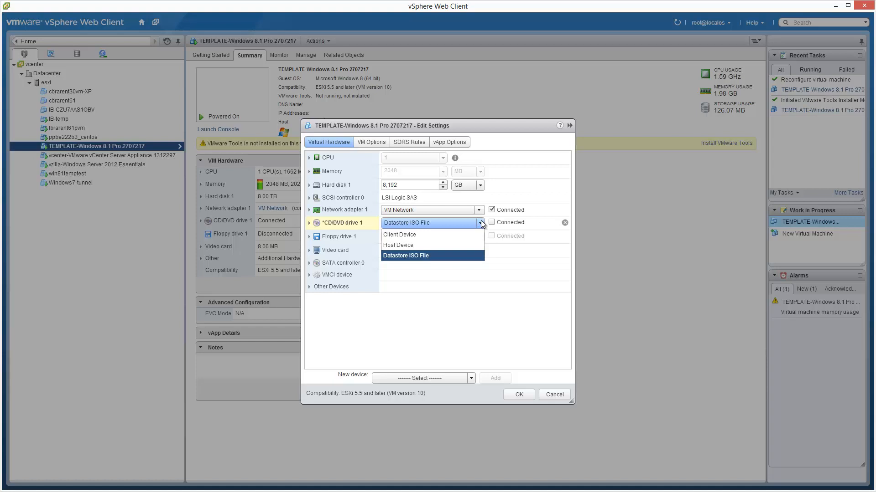
click(420, 235)
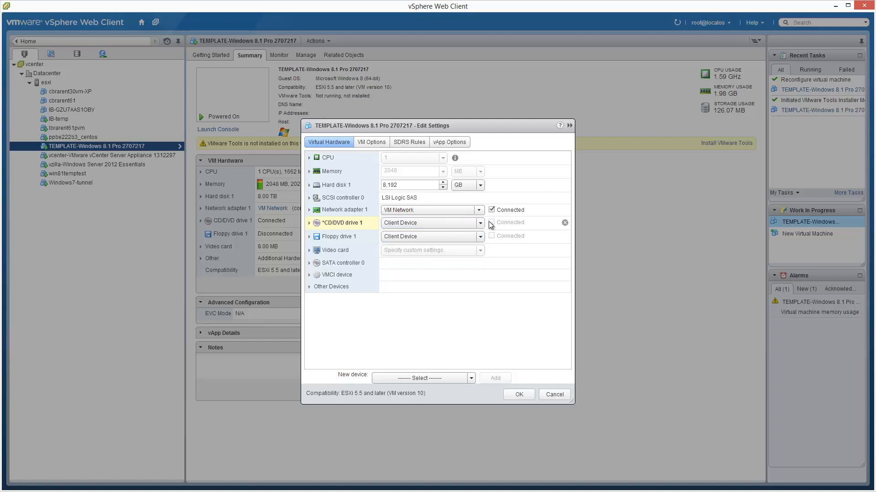
click(525, 398)
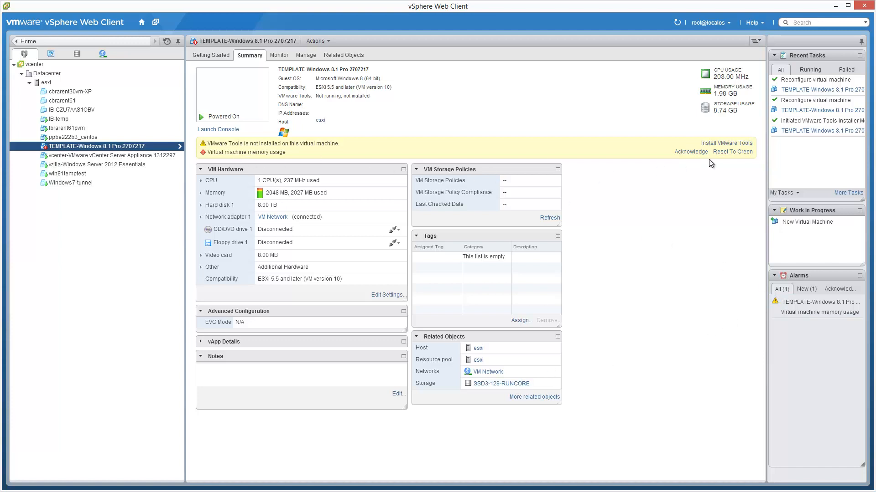
Reset the template VM's memory usage alarm to green, and refresh its summary by switching to ppbe222b3_centos and back.
click(729, 153)
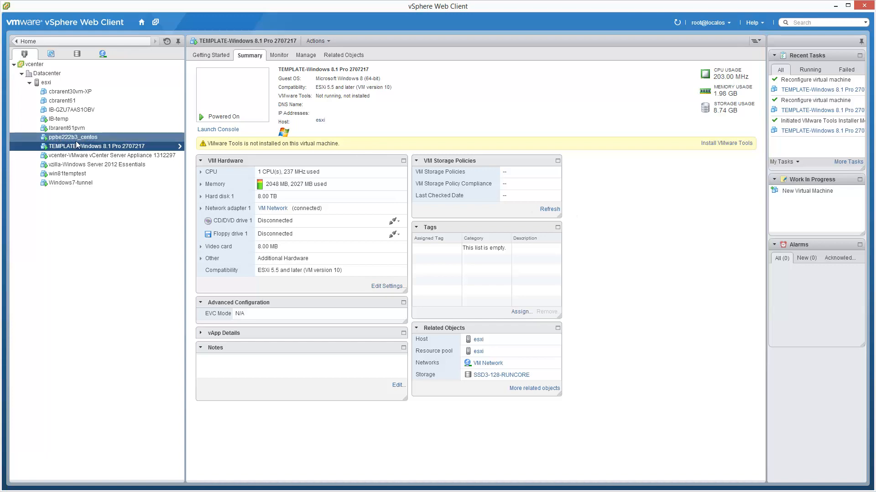
click(72, 138)
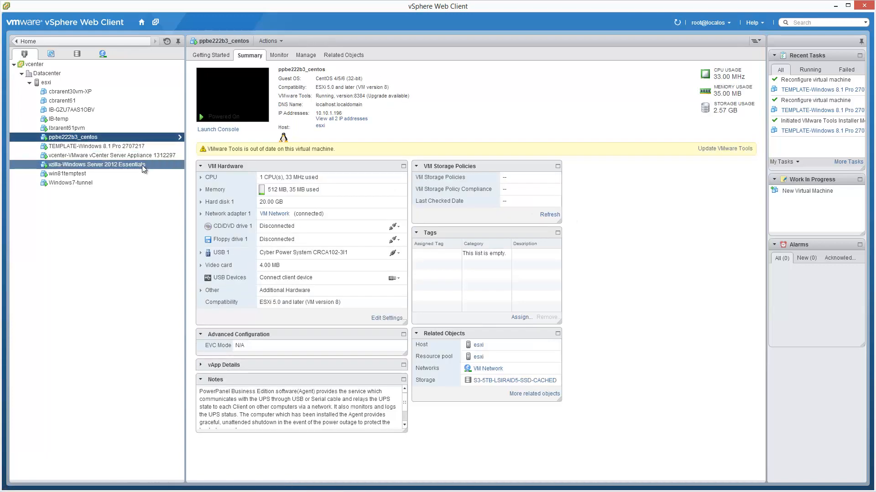
click(150, 148)
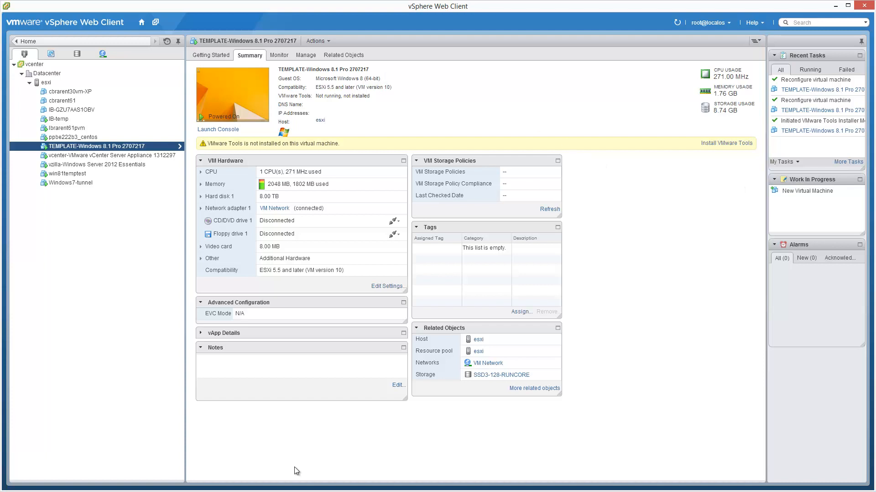
Bring the template VM's console window back up, and open and dismiss the guest's Start screen.
click(168, 491)
click(174, 479)
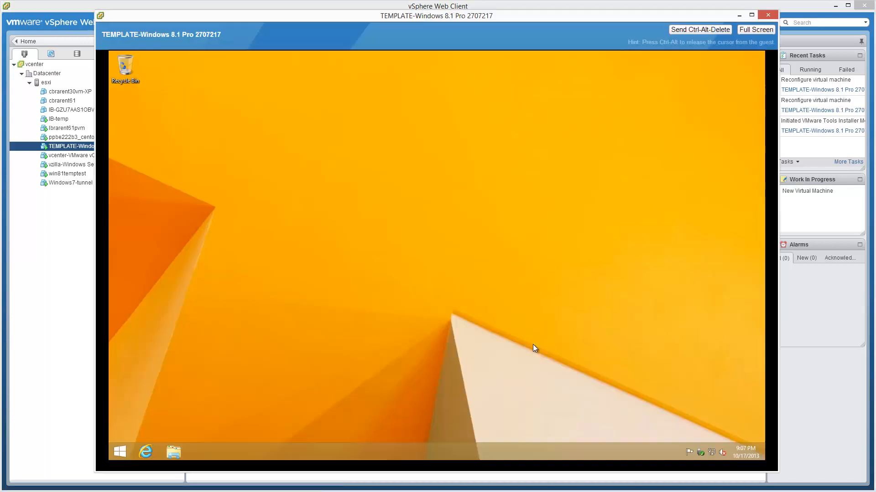
click(124, 448)
click(124, 449)
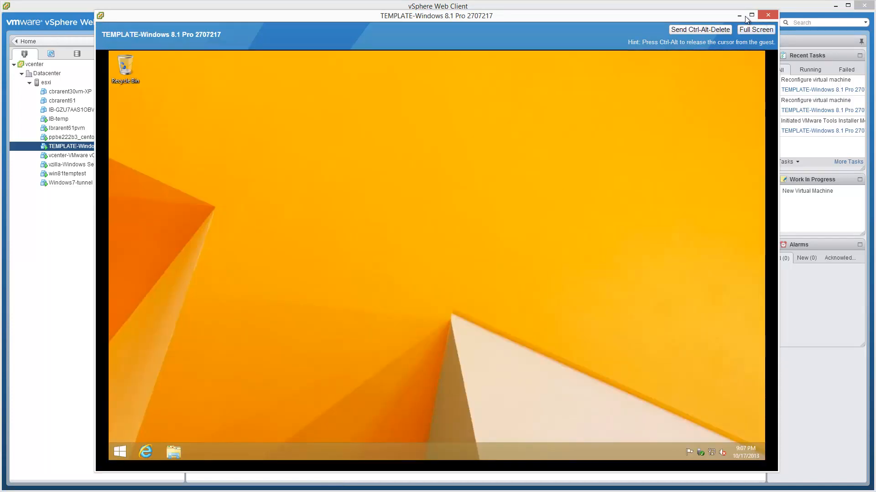
Apply the Lines and colors theme to the guest's desktop and close the Personalization window.
right_click(467, 303)
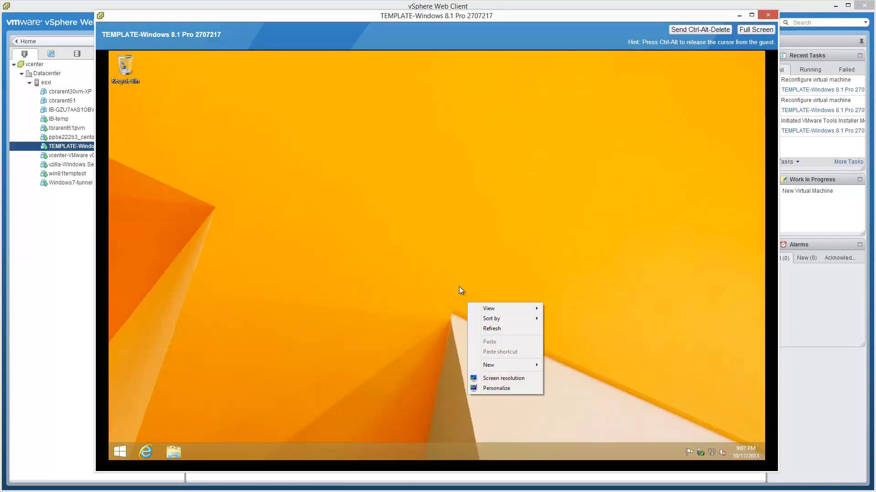
click(459, 286)
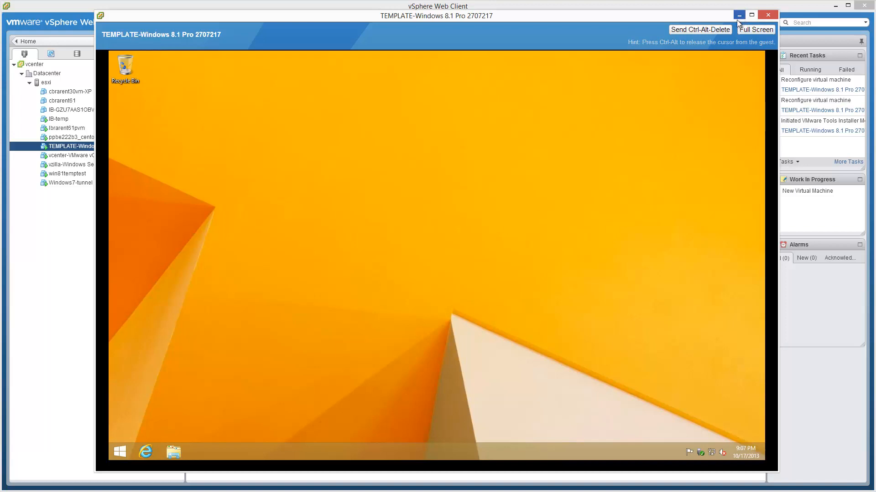
right_click(525, 222)
click(546, 310)
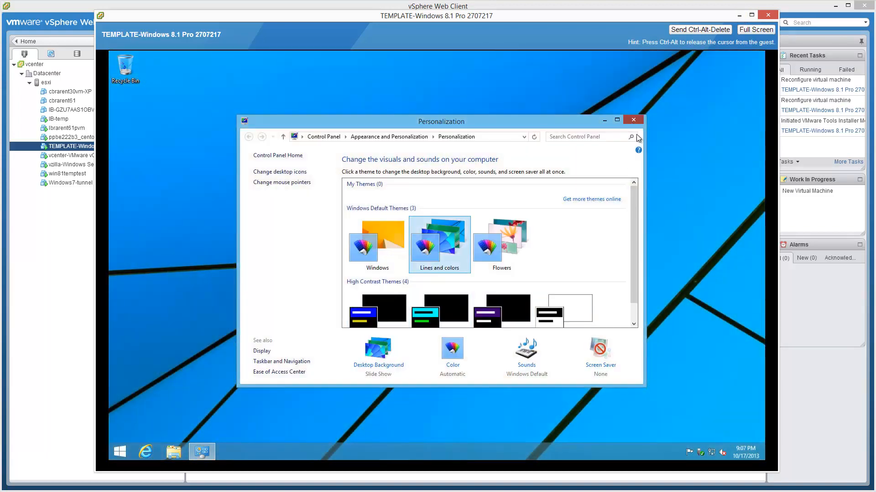
click(634, 119)
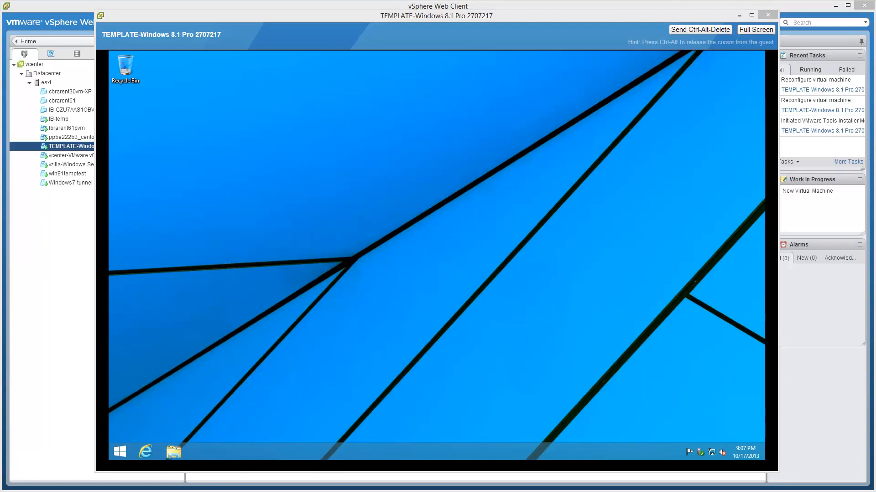
Review the guest's System information, including its Windows activation status, and close the window.
click(606, 372)
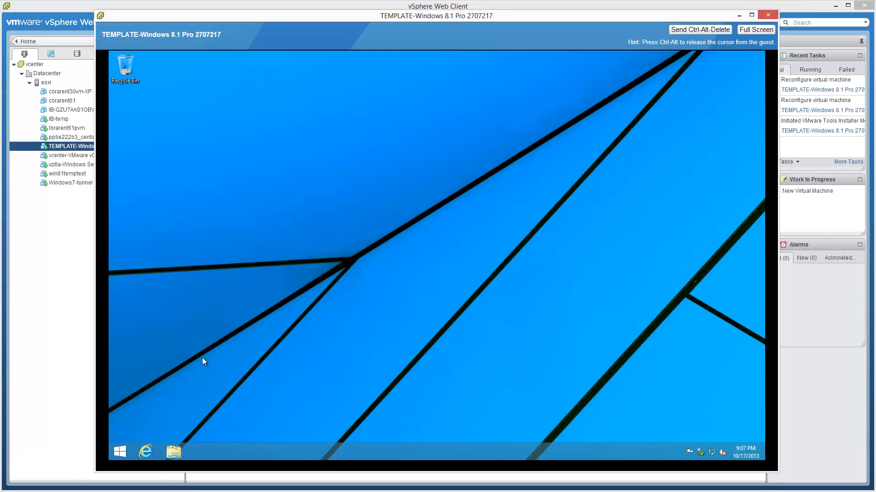
key(super+x)
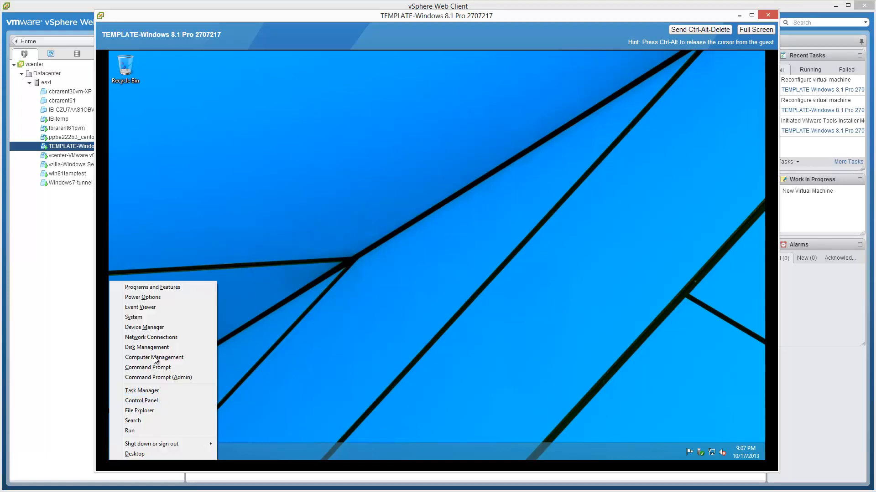
click(155, 318)
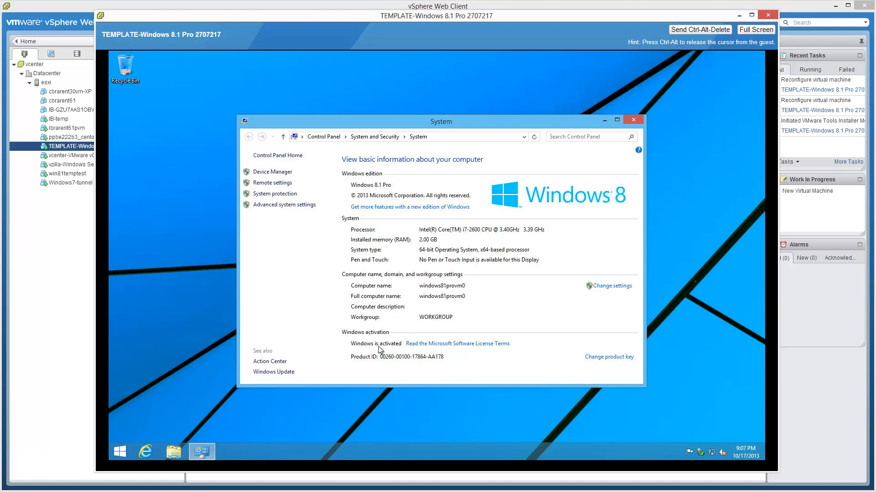
click(634, 119)
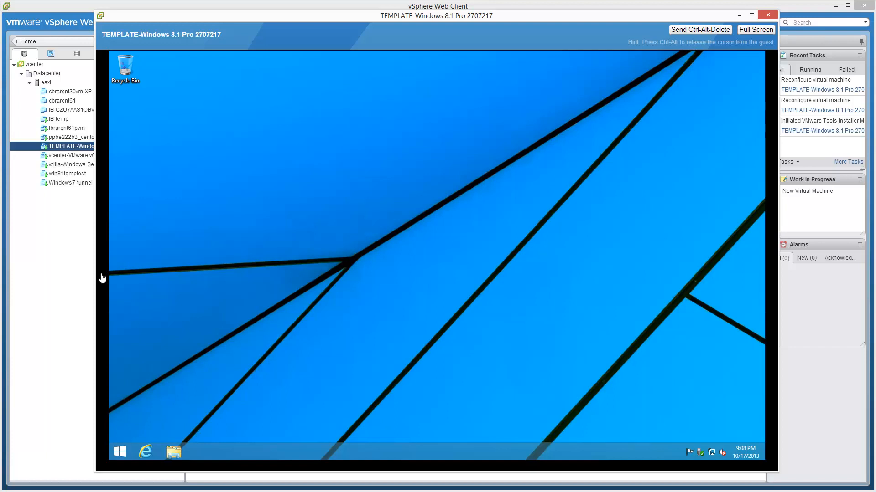
Run regedit in the guest, allow it through User Account Control, and maximize the Registry Editor.
click(311, 273)
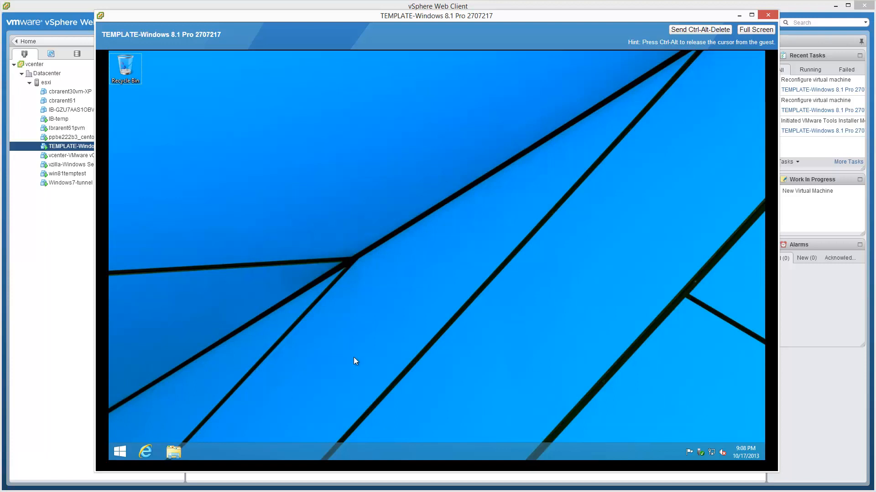
key(super+r)
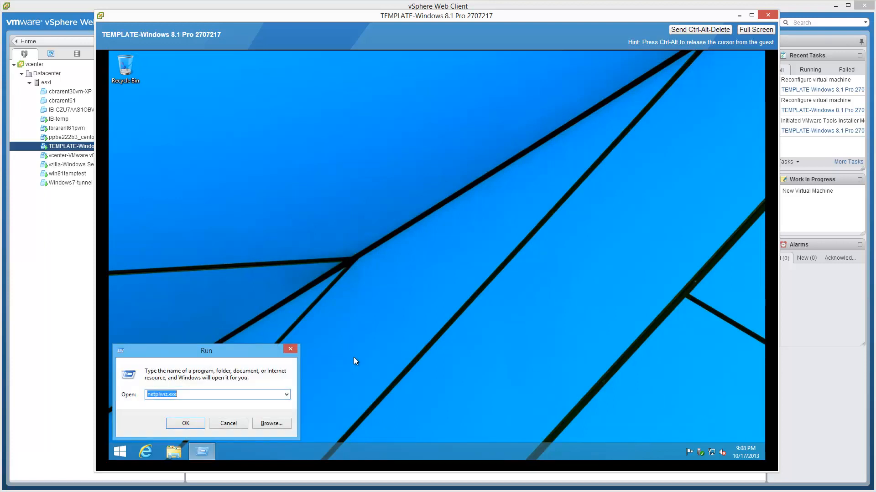
text(regedit)
key(Return)
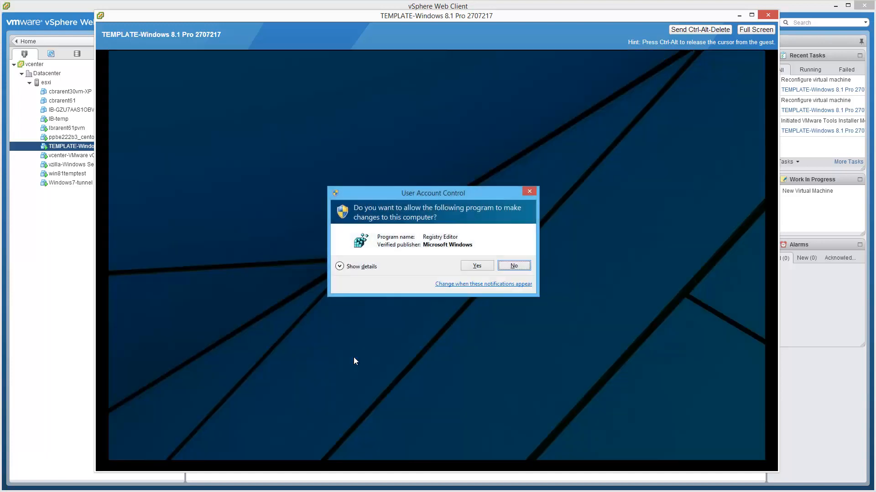
click(485, 267)
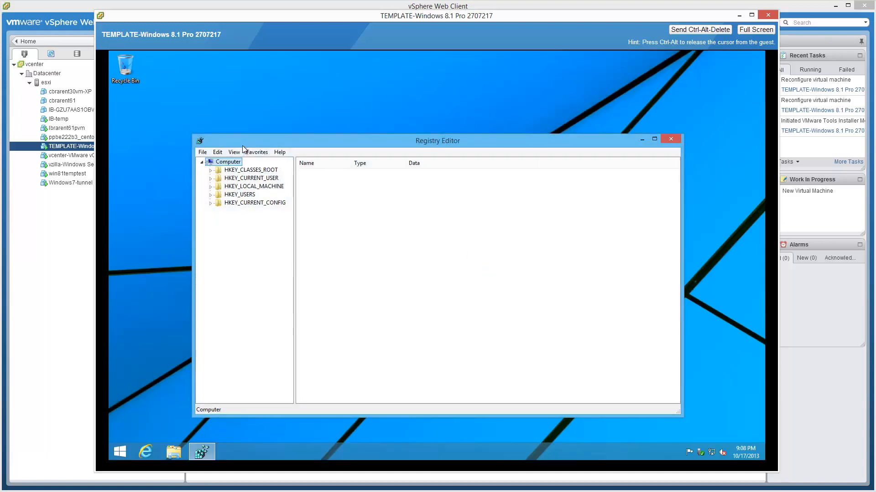
click(655, 139)
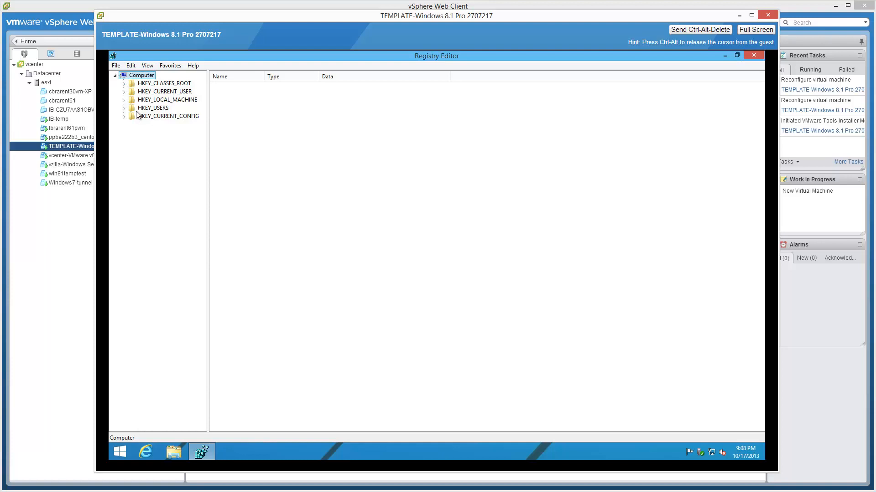
Set the PaintDesktopVersion value under HKEY_CURRENT_USER\Control Panel\Desktop to 1 and close the Registry Editor.
click(123, 92)
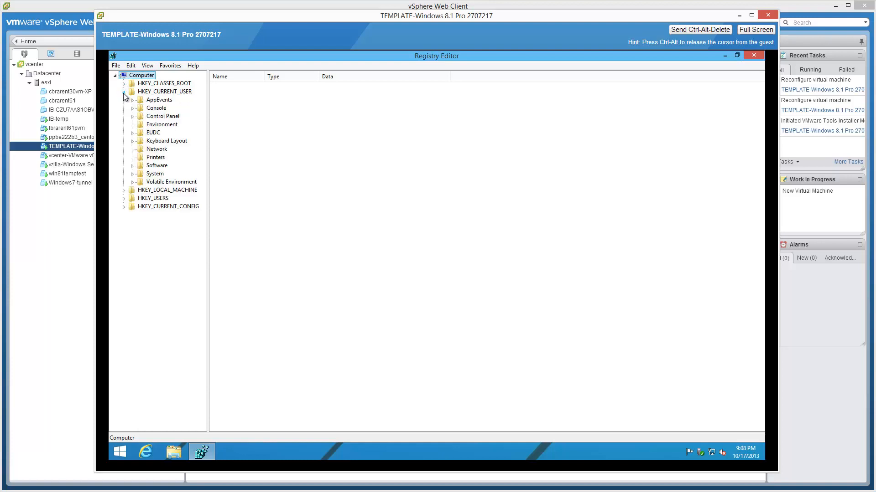
click(133, 116)
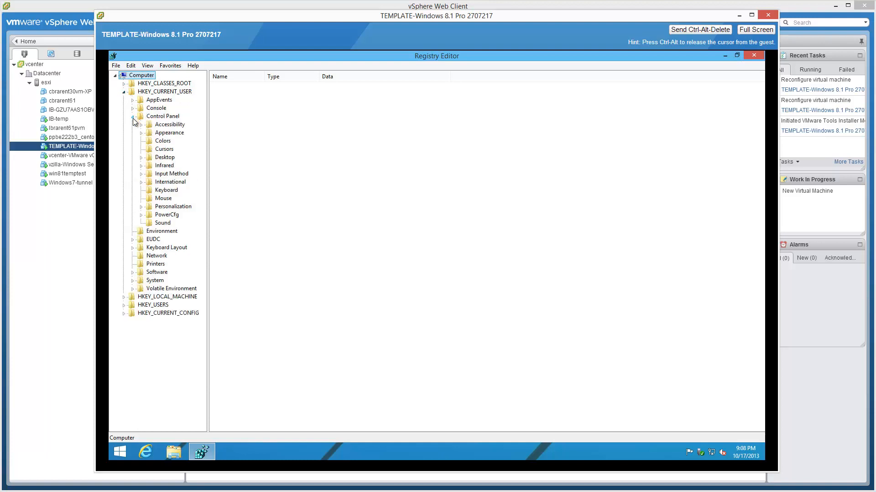
click(142, 157)
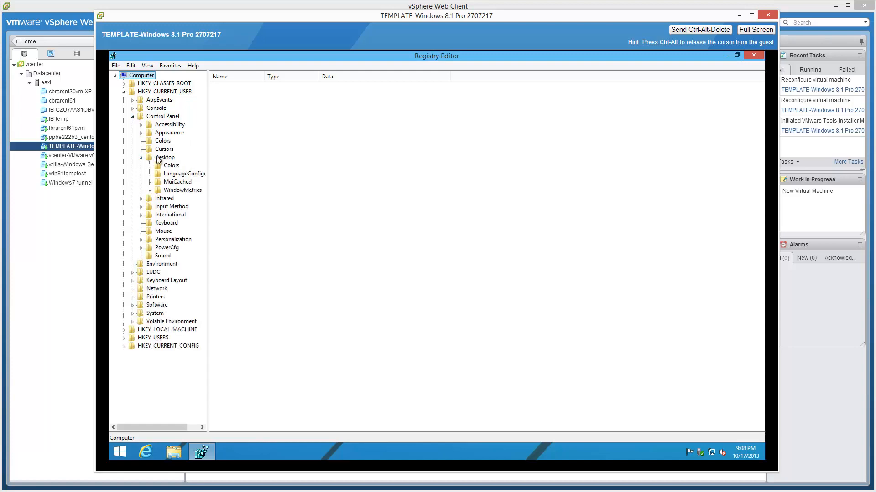
click(162, 157)
double_click(246, 355)
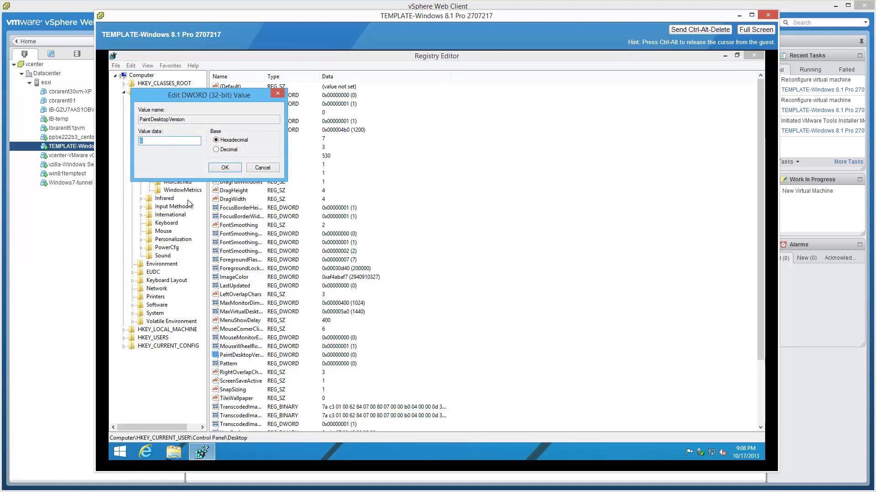
text(1)
click(225, 168)
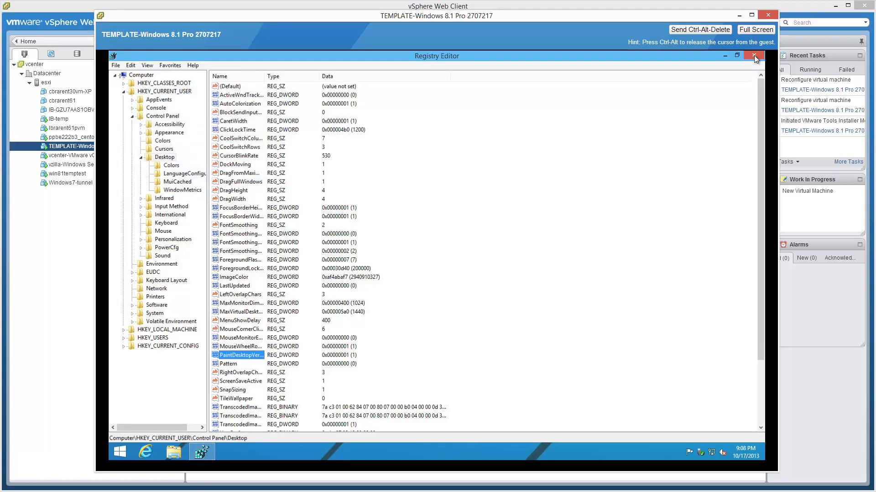
click(754, 57)
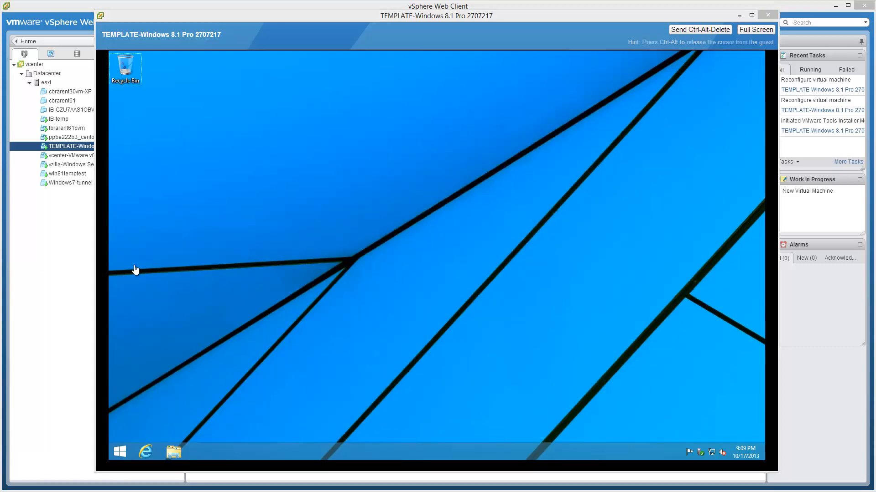
Set the guest's Windows Update to never check for updates and include updates for other Microsoft products.
click(330, 286)
key(super+x)
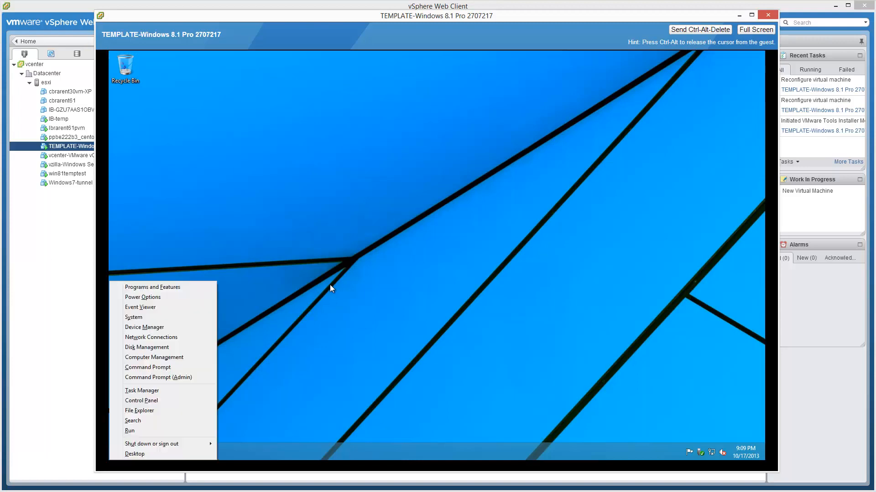
click(171, 319)
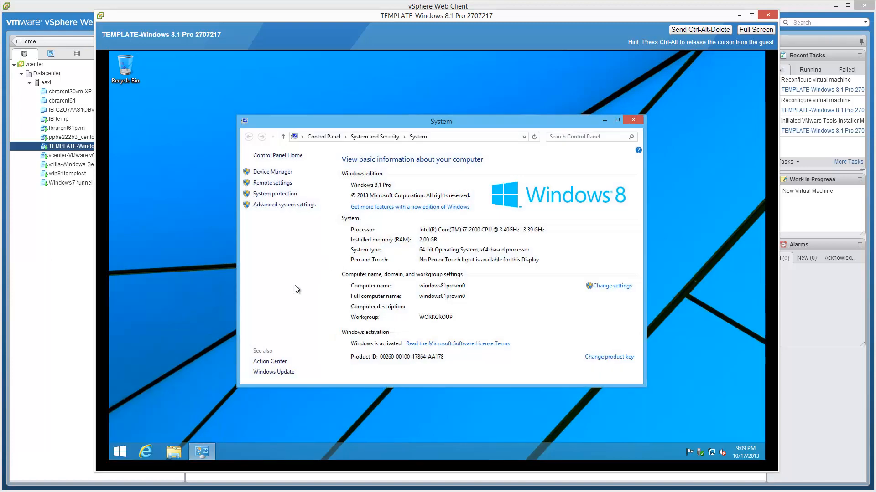
click(289, 372)
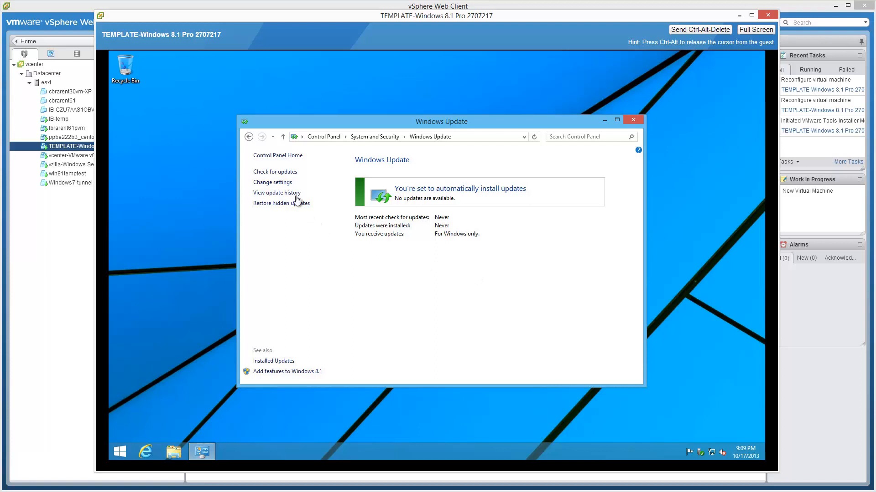
click(289, 184)
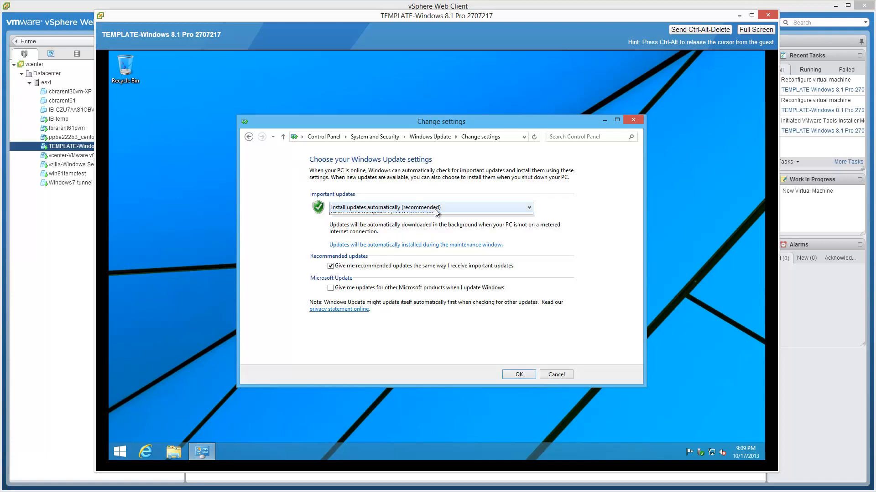
click(436, 210)
click(419, 237)
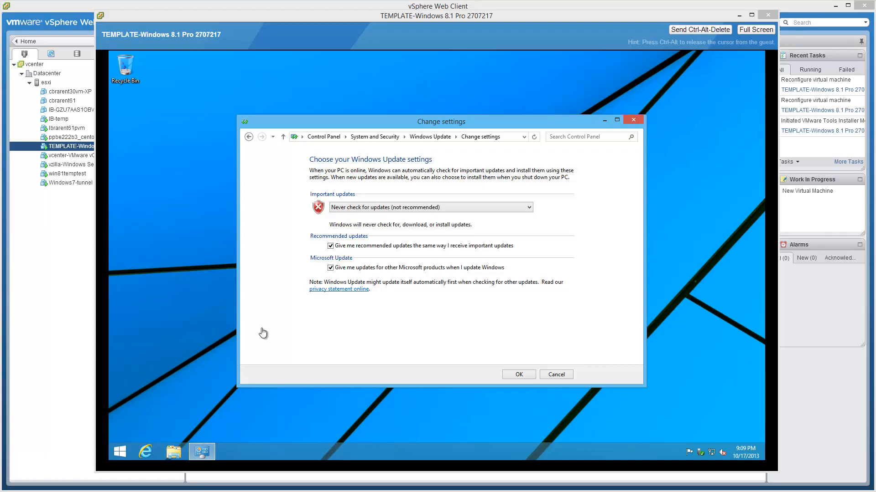
click(526, 375)
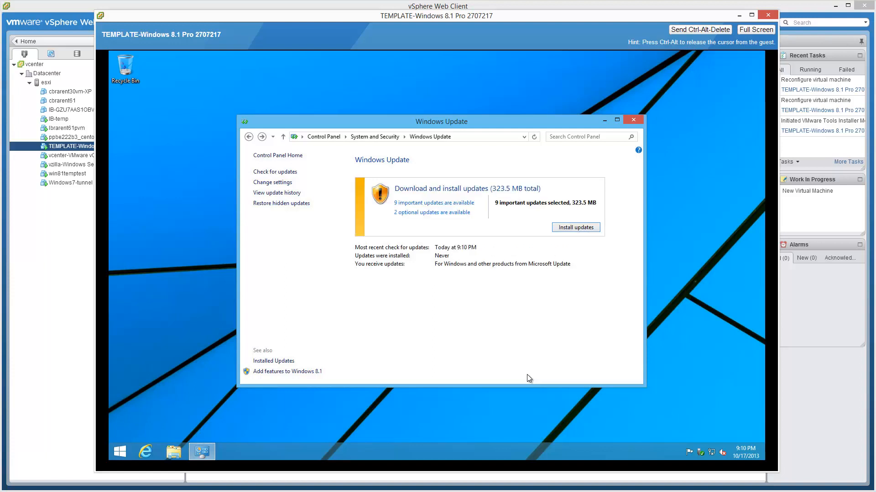
Recheck the saved Windows Update settings and close the Windows Update window.
click(281, 183)
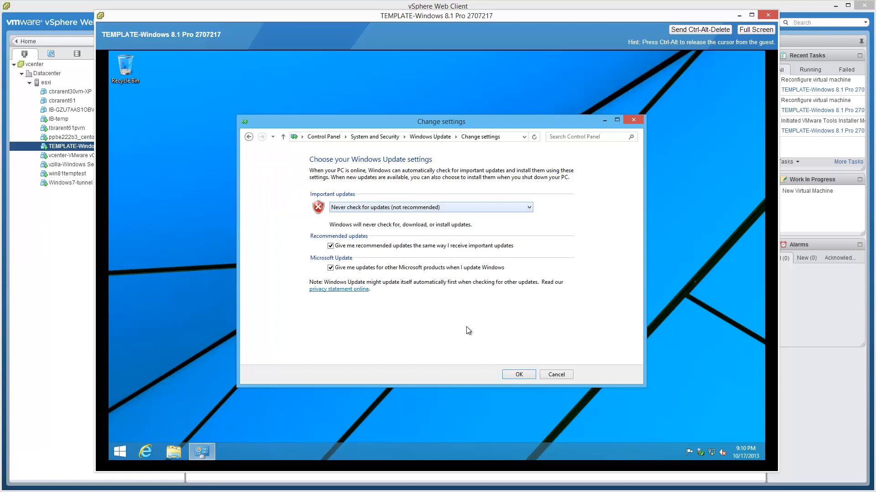
click(512, 378)
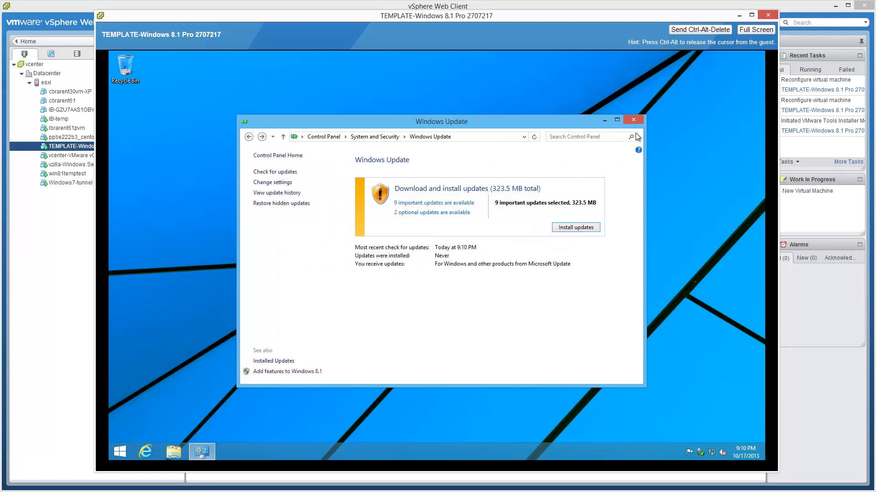
click(634, 120)
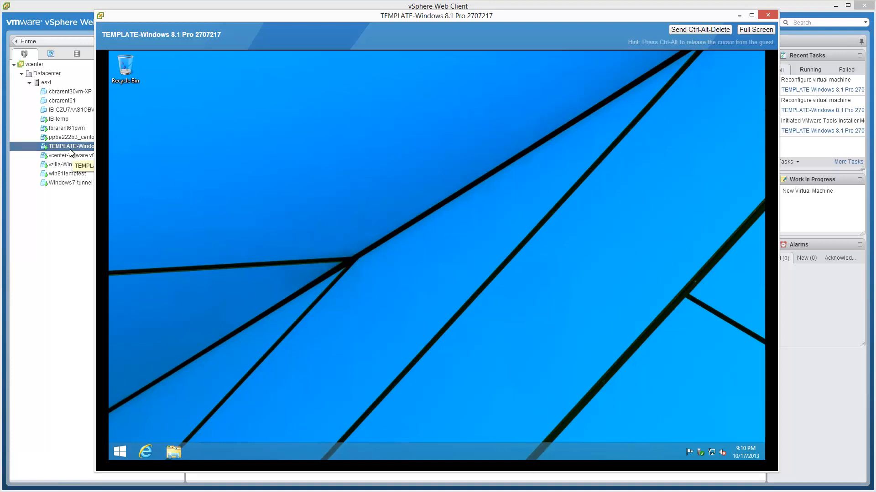
Inspect the power options on the guest's Ctrl-Alt-Delete security screen and return to the desktop.
click(715, 31)
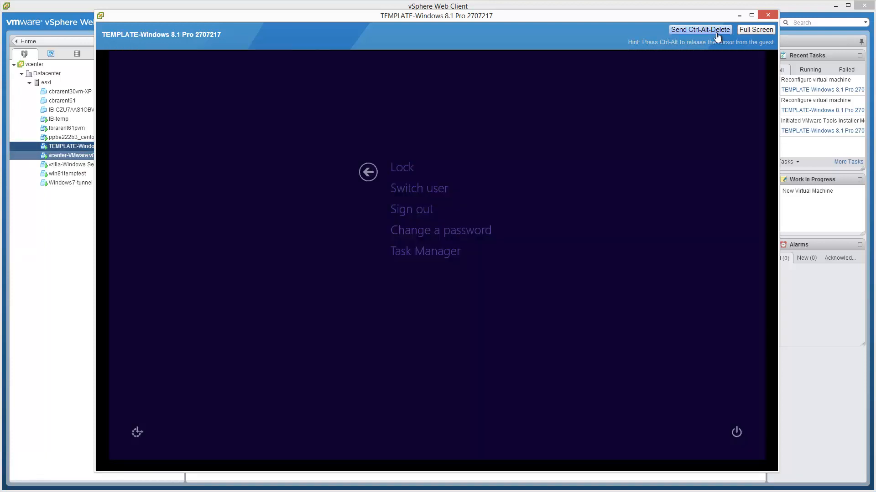
click(737, 436)
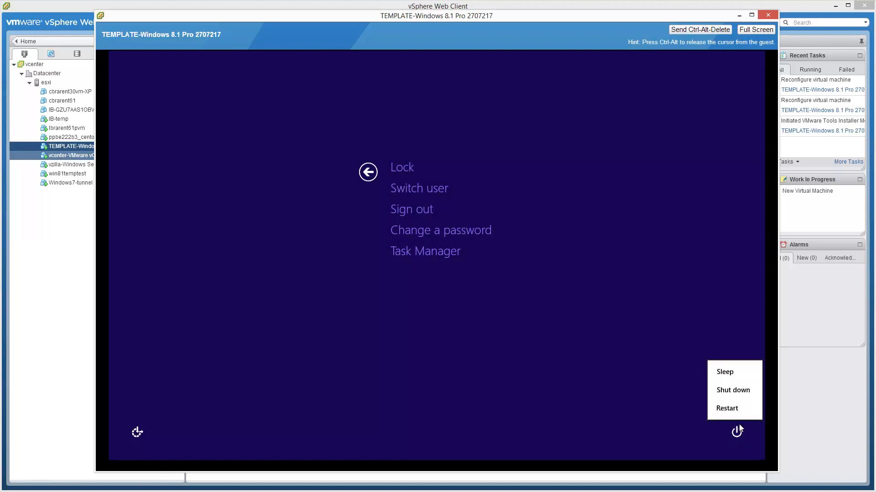
key(Escape)
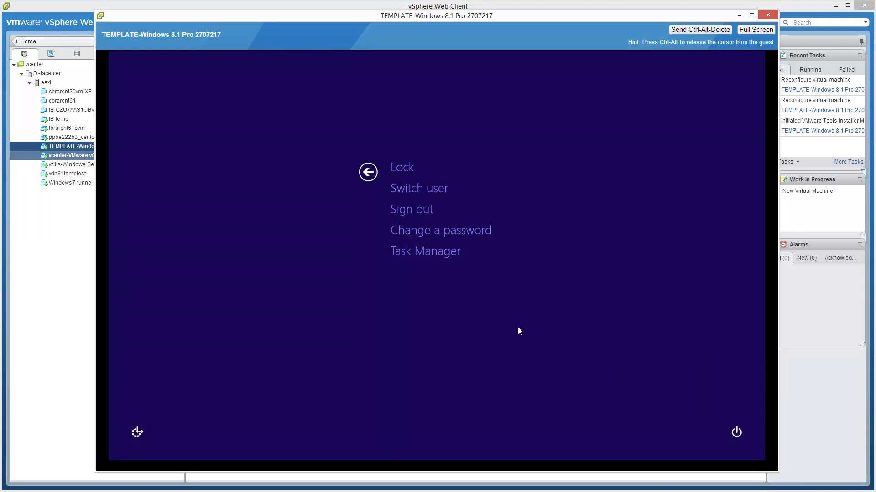
key(Escape)
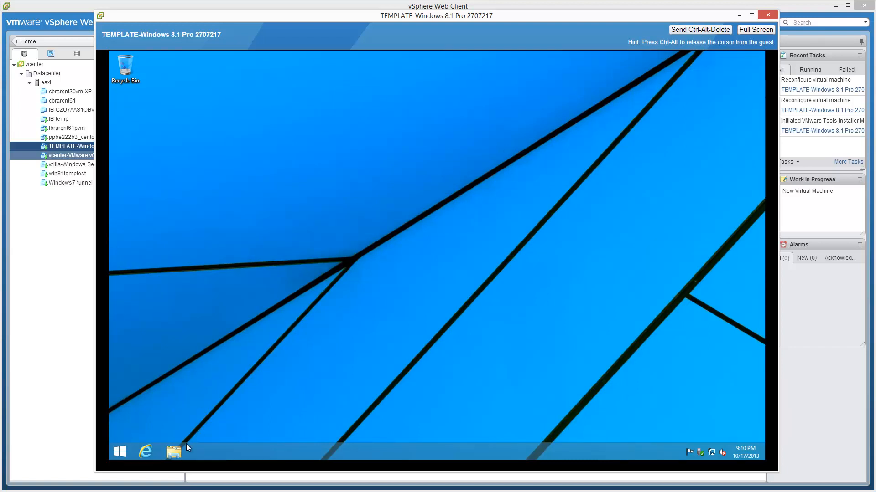
Browse to the Install\Poweroff folder on the \\vzilla network share and copy the poweroff application.
click(333, 341)
key(super+r)
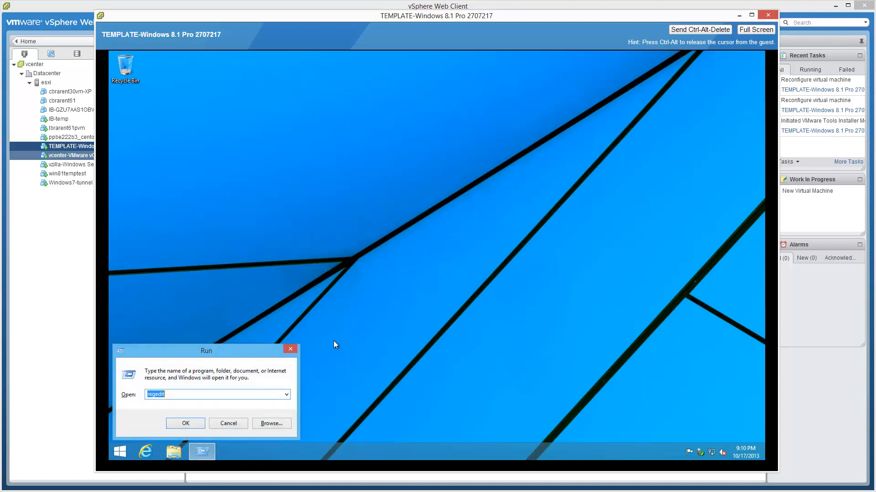
text(\vzilla)
key(Return)
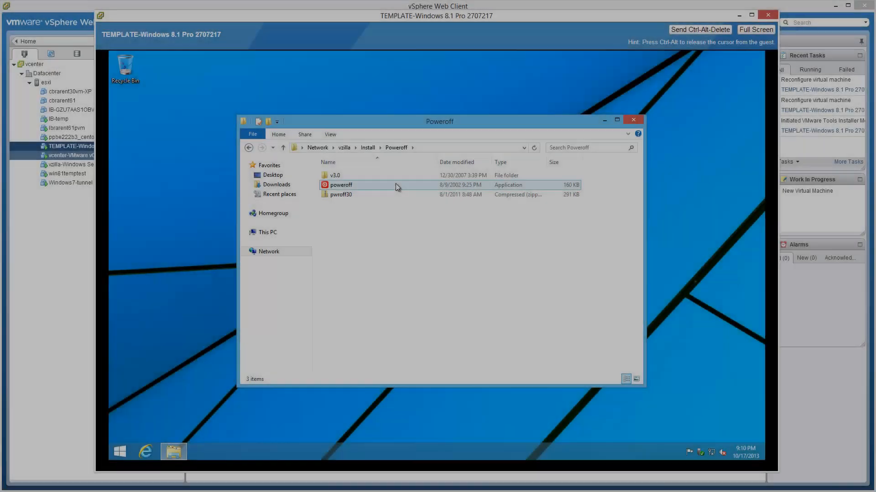
click(396, 185)
right_click(396, 185)
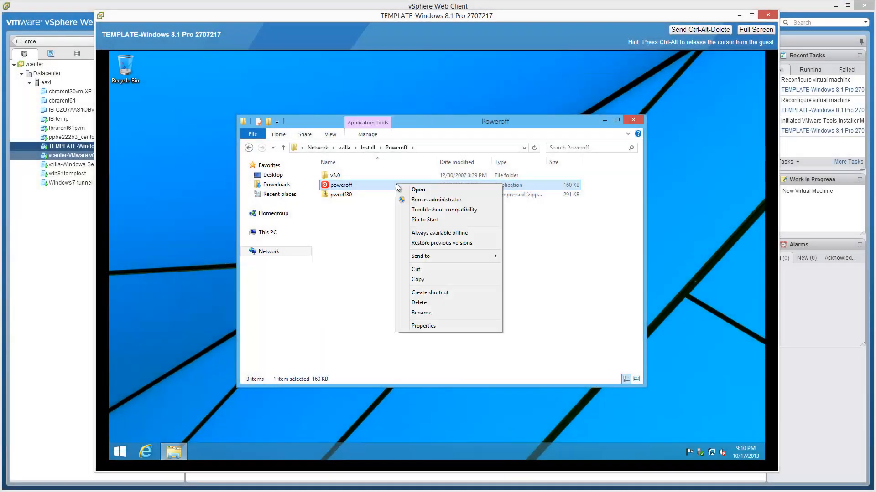
click(422, 280)
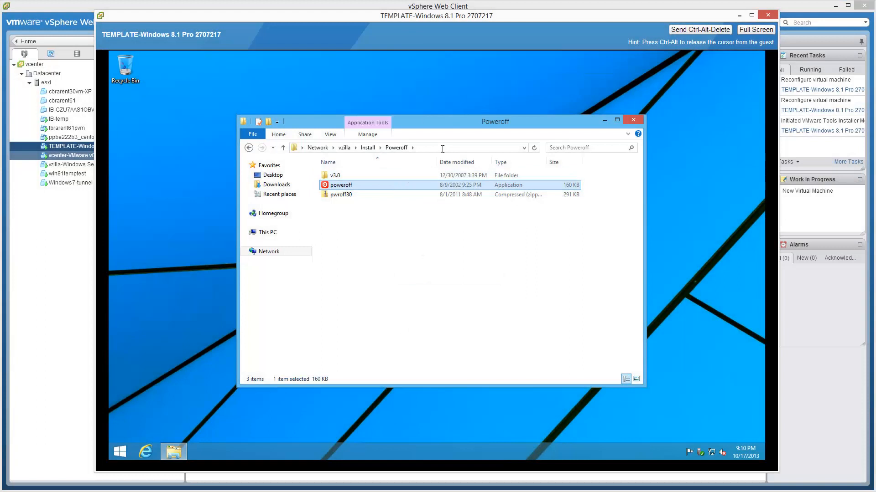
Go to the root of the guest's C: drive and create a folder named util.
click(442, 146)
text(c:\)
key(Return)
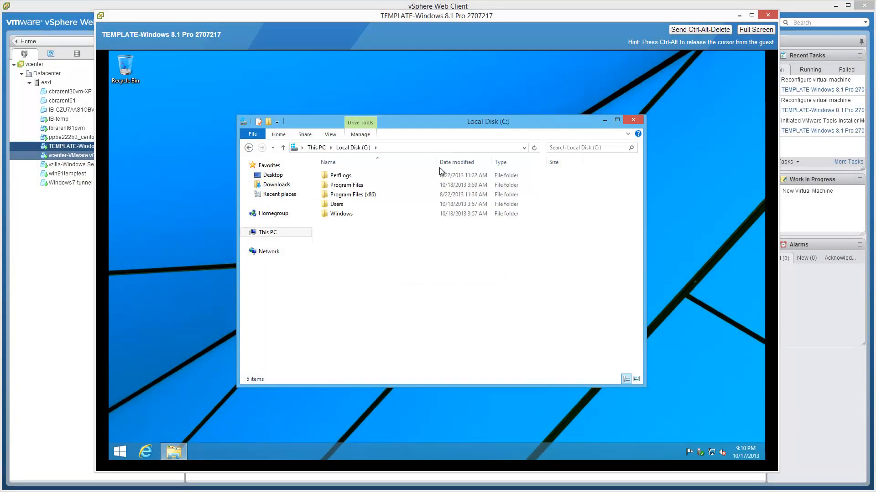
right_click(426, 270)
mouse_move(461, 356)
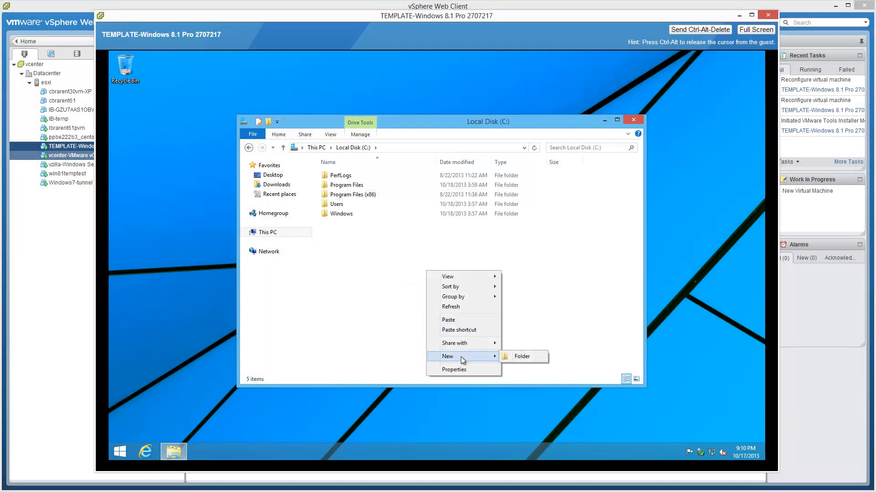
click(508, 357)
text(util)
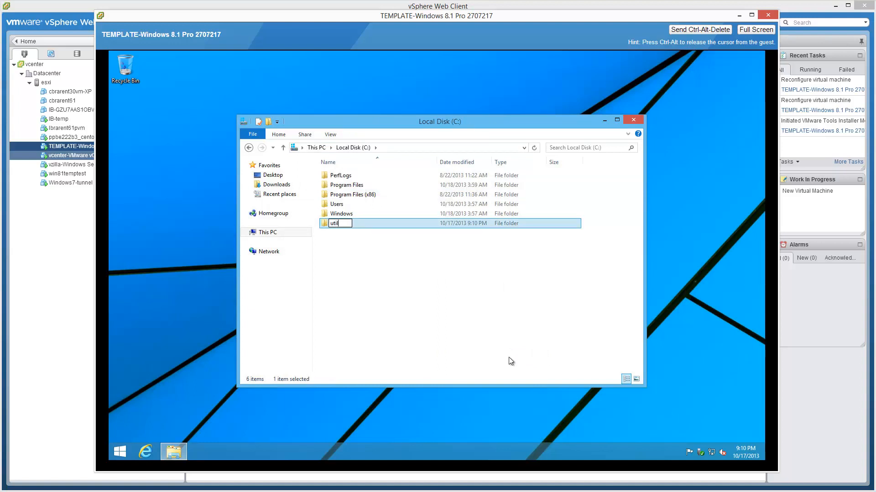
key(Return)
Create another folder named command in the root of the guest's C: drive.
right_click(509, 357)
mouse_move(538, 338)
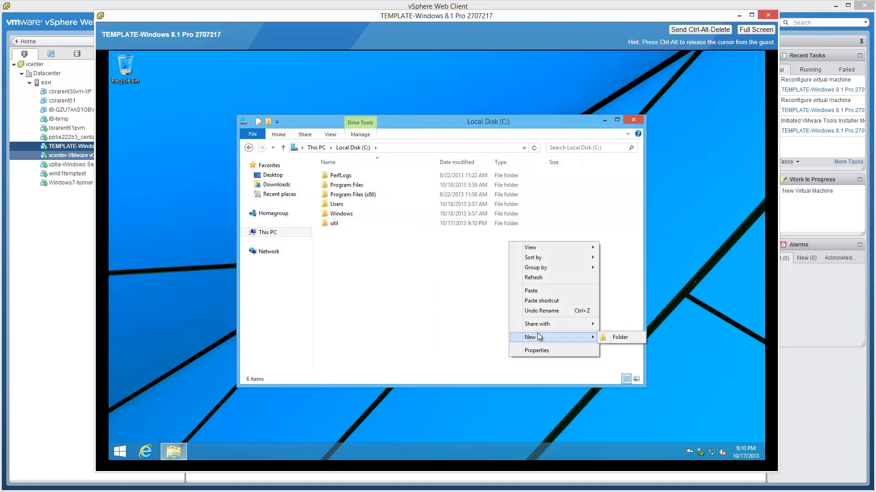
click(618, 339)
text(command)
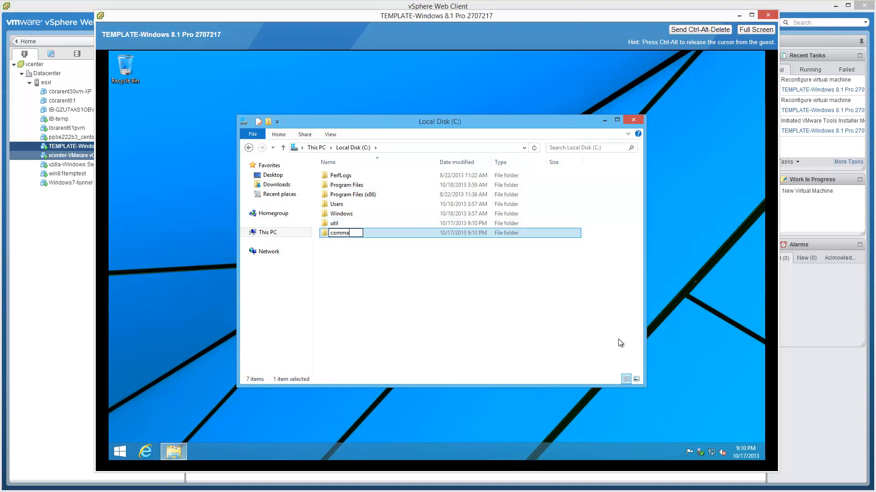
key(Return)
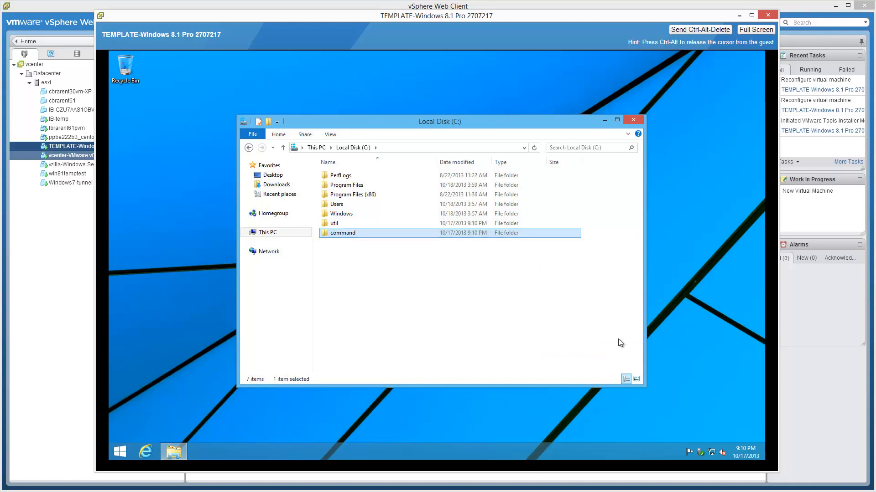
Paste the copied poweroff application into the C:\util folder.
double_click(382, 223)
right_click(382, 222)
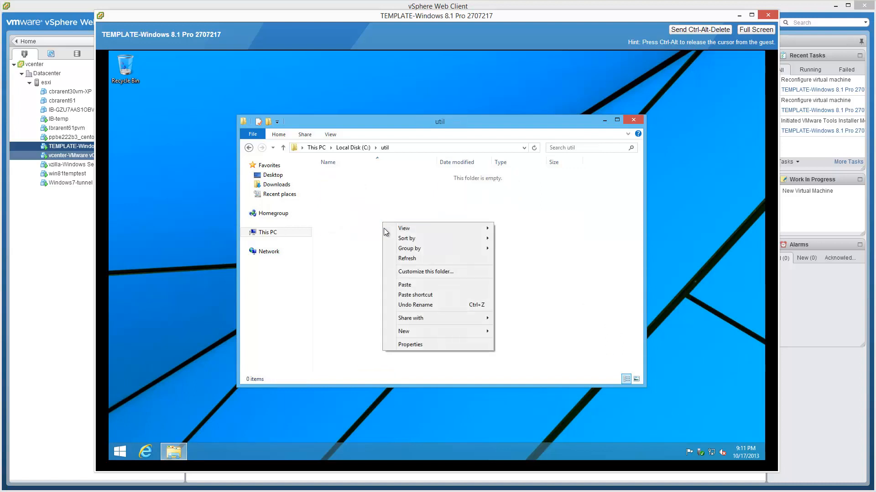
click(409, 283)
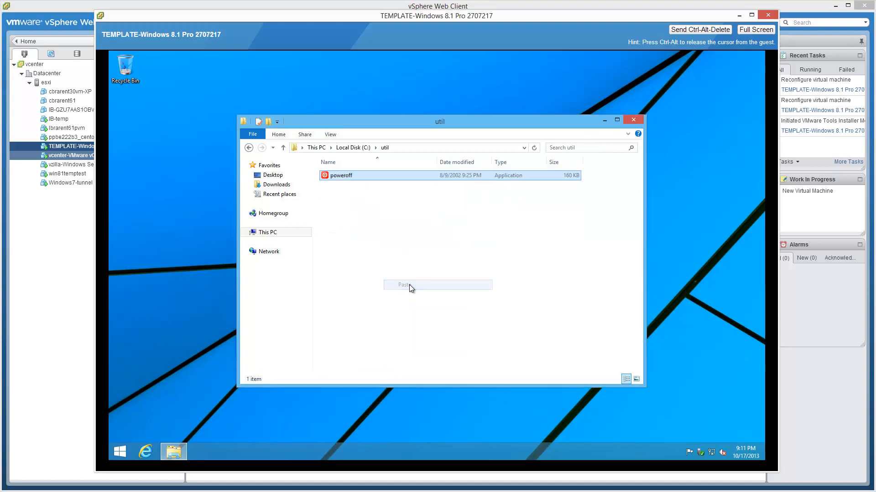
Pin the poweroff application in C:\util to the guest's taskbar and close the folder window.
mouse_move(361, 175)
mouse_down()
mouse_move(282, 297)
mouse_move(347, 186)
mouse_up()
right_click(362, 174)
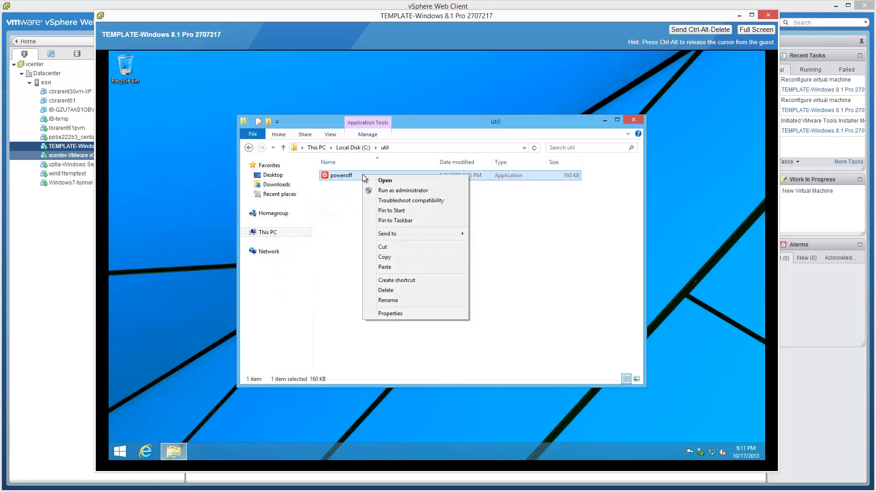
click(400, 220)
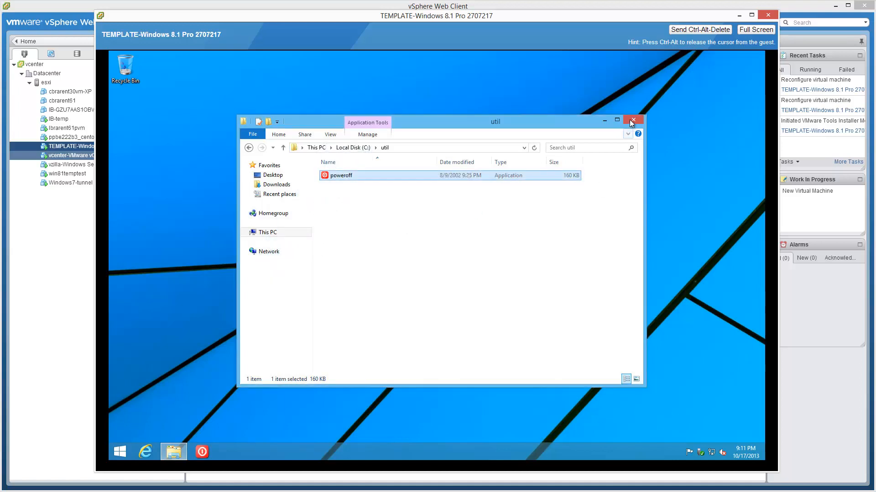
click(631, 120)
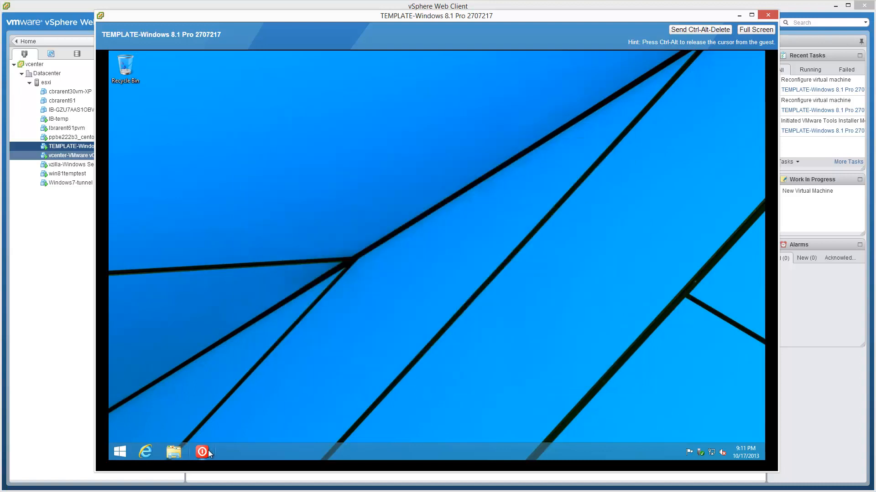
Save Reboot with Force applications to close as the Poweroff utility's settings and close the utility.
click(202, 452)
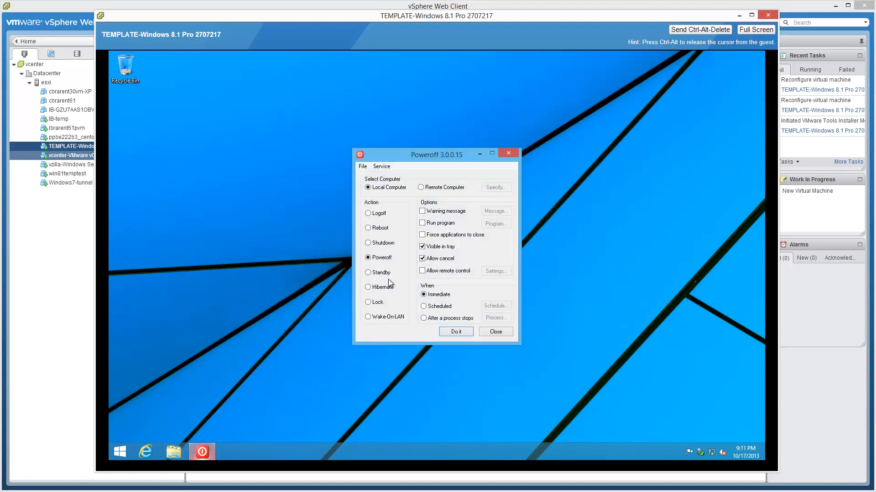
click(368, 228)
click(362, 166)
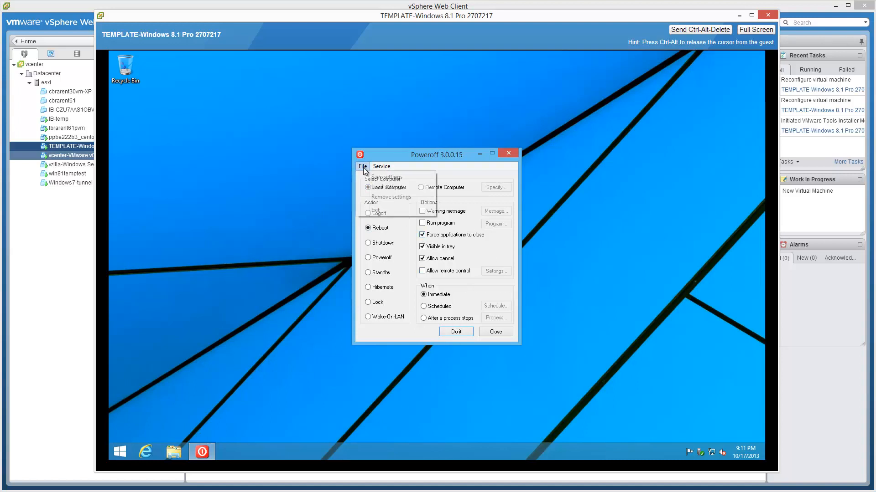
click(588, 300)
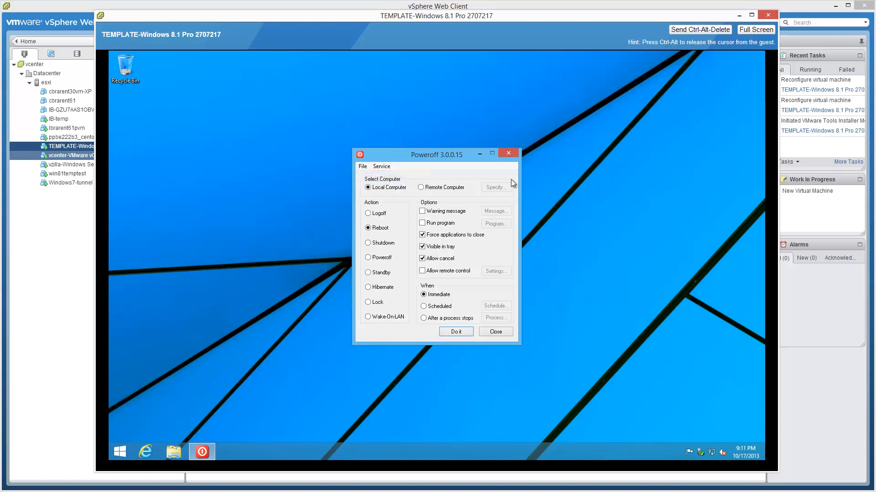
click(508, 154)
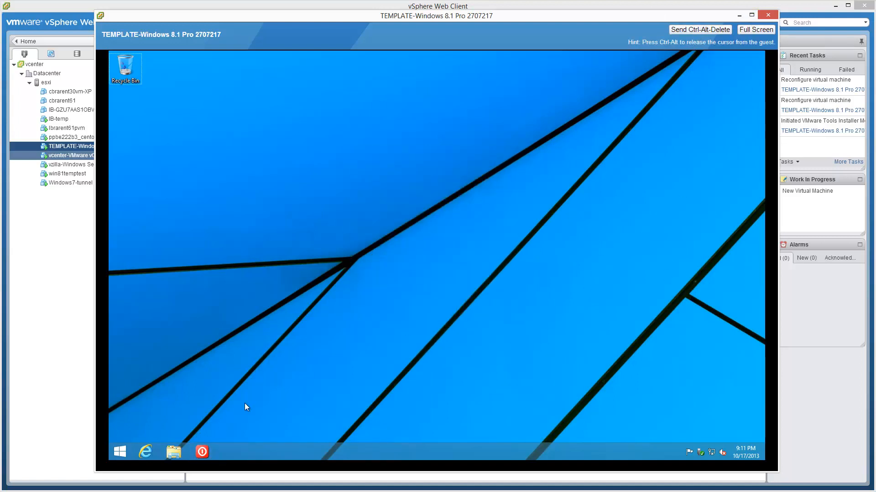
Shut down the local guest immediately with the Poweroff utility's Shutdown action.
click(203, 453)
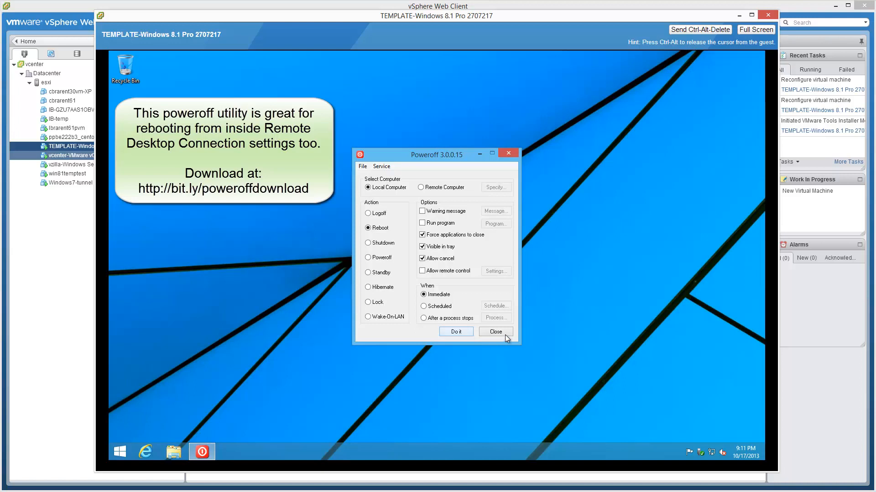
click(368, 243)
click(462, 333)
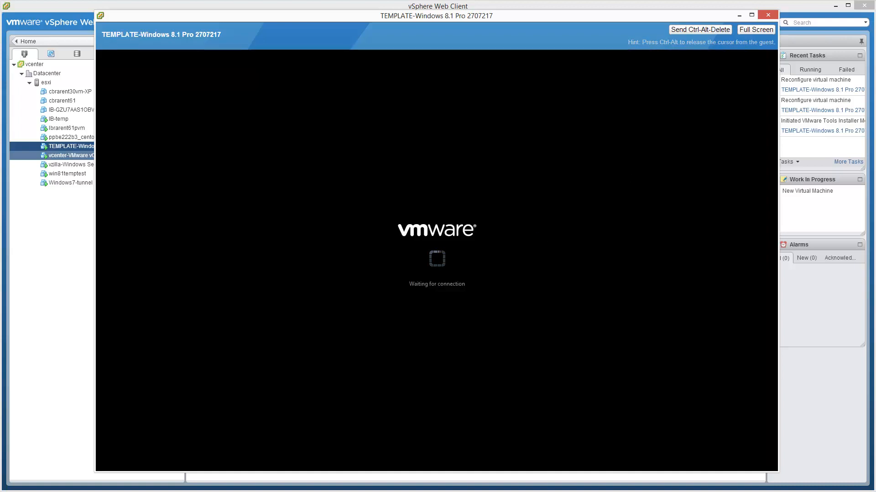
Minimize the virtual machine's console, widen the Recent Tasks pane and refresh the virtual machine's summary.
click(738, 15)
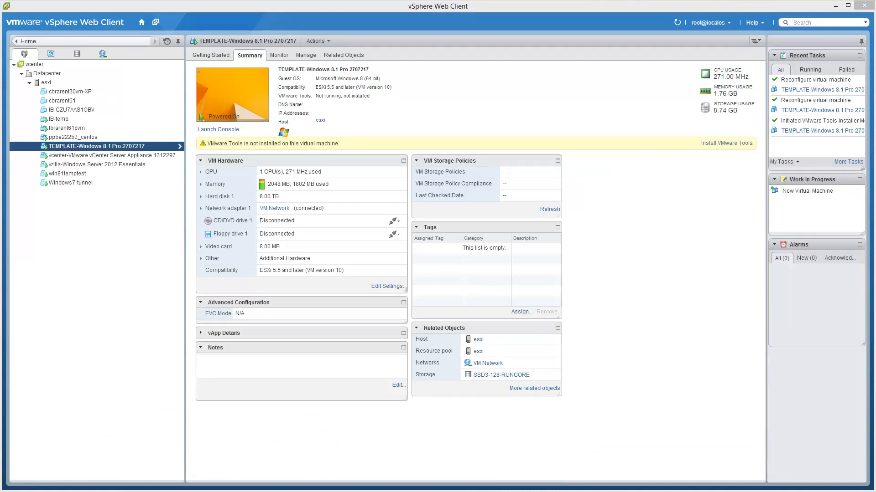
click(336, 452)
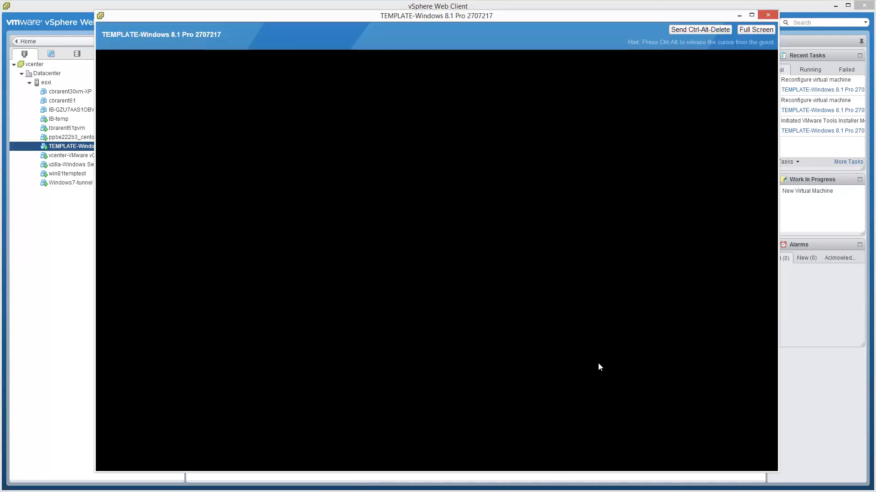
click(739, 15)
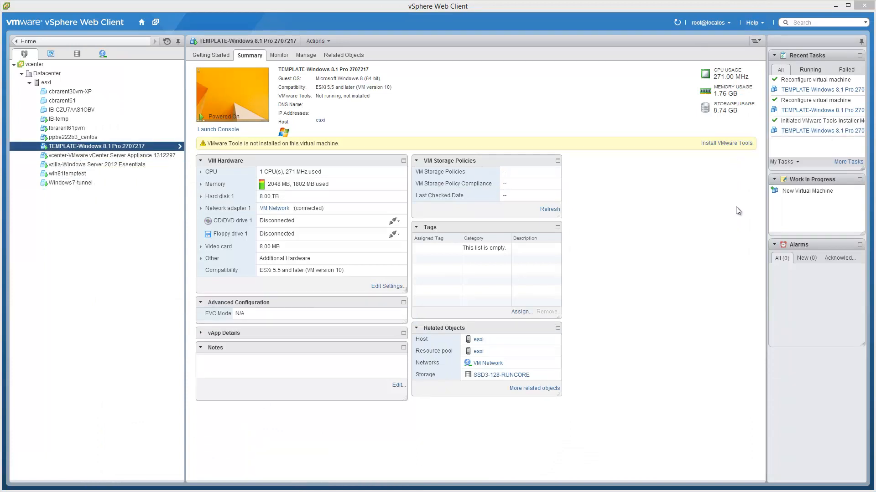
drag(766, 201, 741, 205)
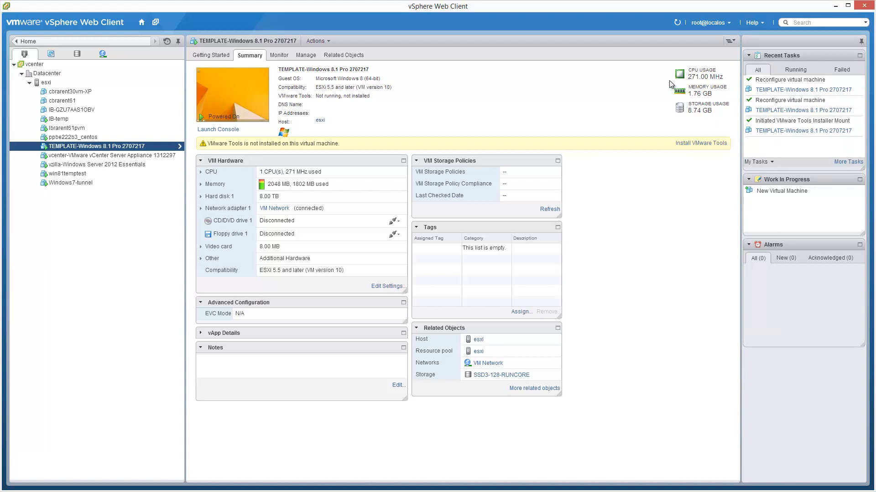
click(677, 24)
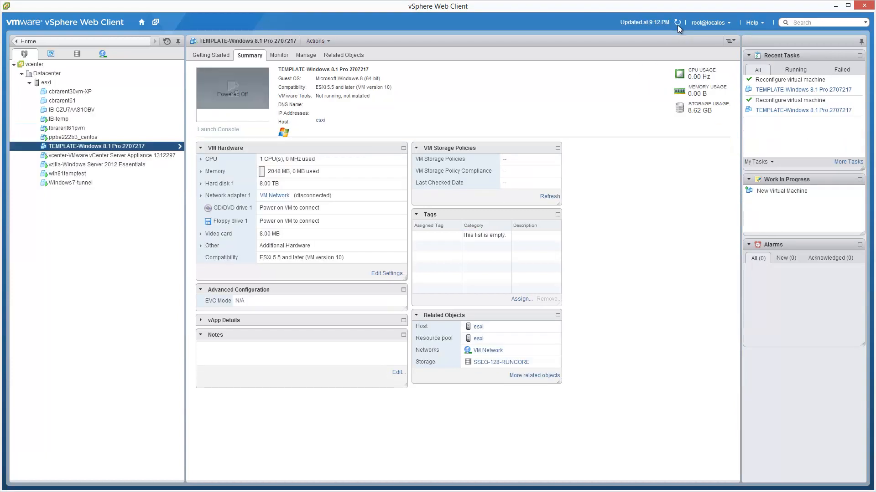
Convert the powered-off TEMPLATE-Windows 8.1 Pro 2707217 virtual machine to a template.
click(164, 144)
right_click(164, 146)
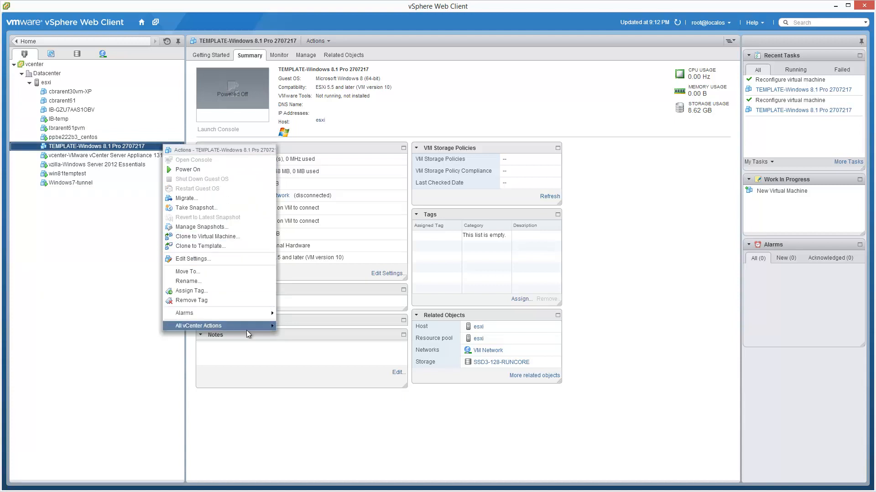
mouse_move(249, 328)
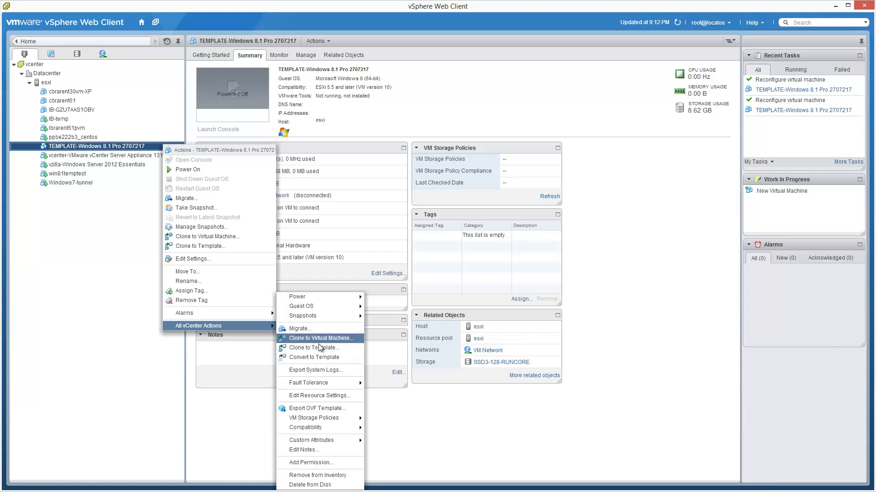
click(339, 357)
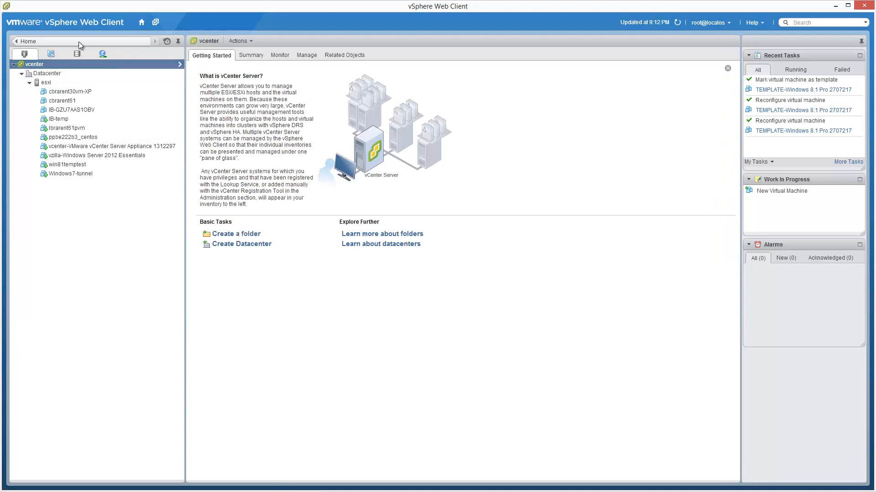
Look up the TEMPLATE-Windows 8.1 Pro 2707217 template in the VMs and Templates inventory and return to the inventory tree.
click(143, 25)
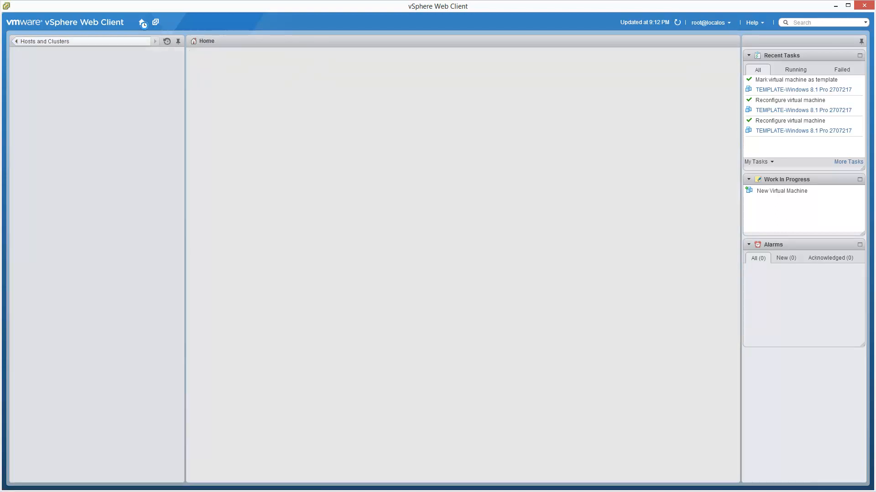
click(308, 106)
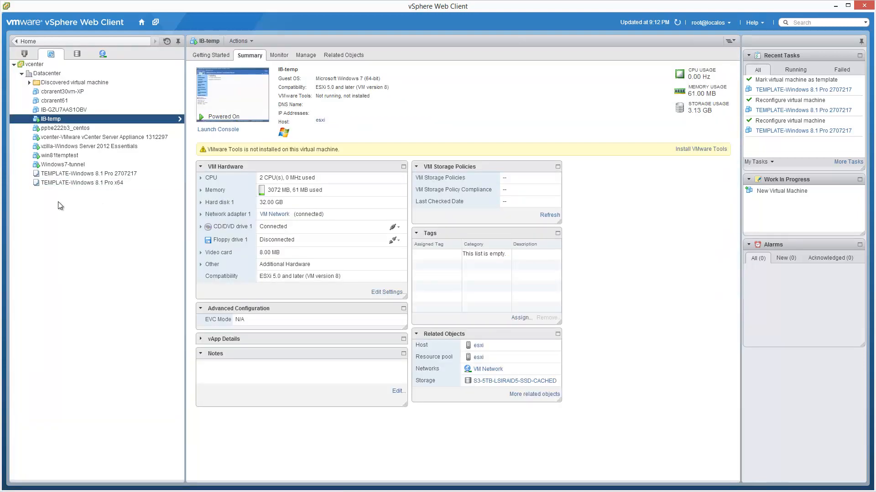
double_click(145, 174)
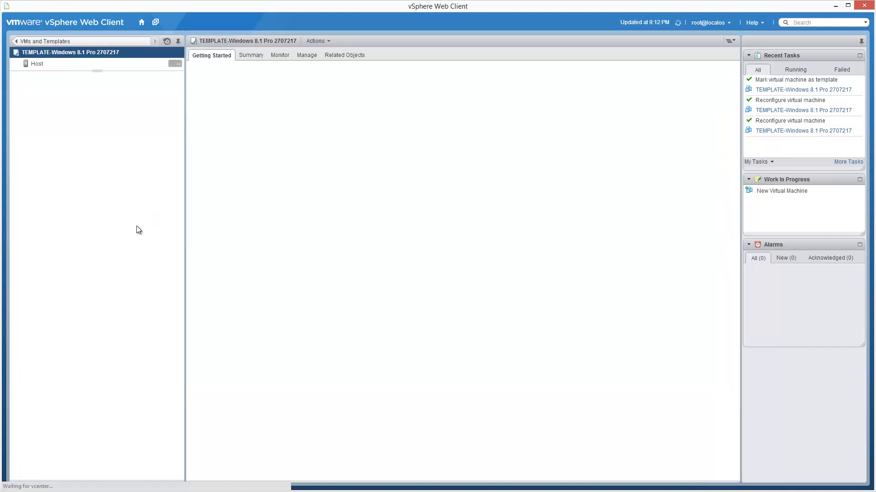
click(17, 42)
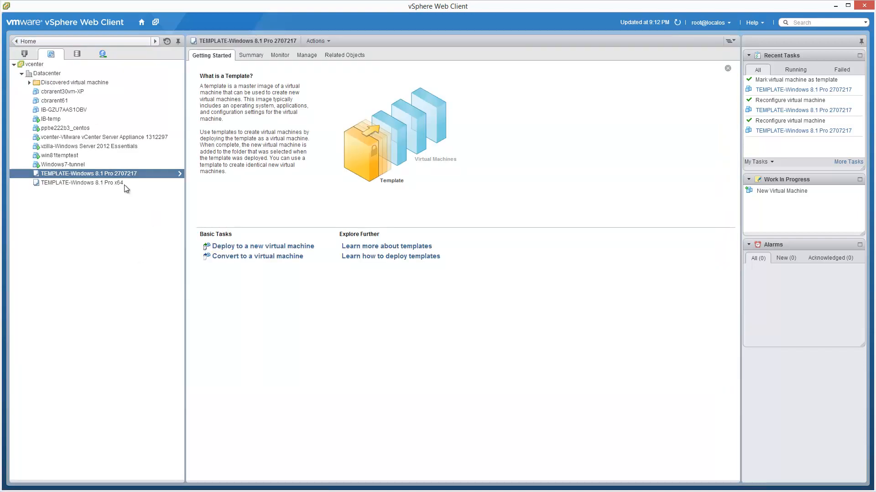
Delete the older TEMPLATE-Windows 8.1 Pro x64 template from disk and accept the deletion.
right_click(125, 183)
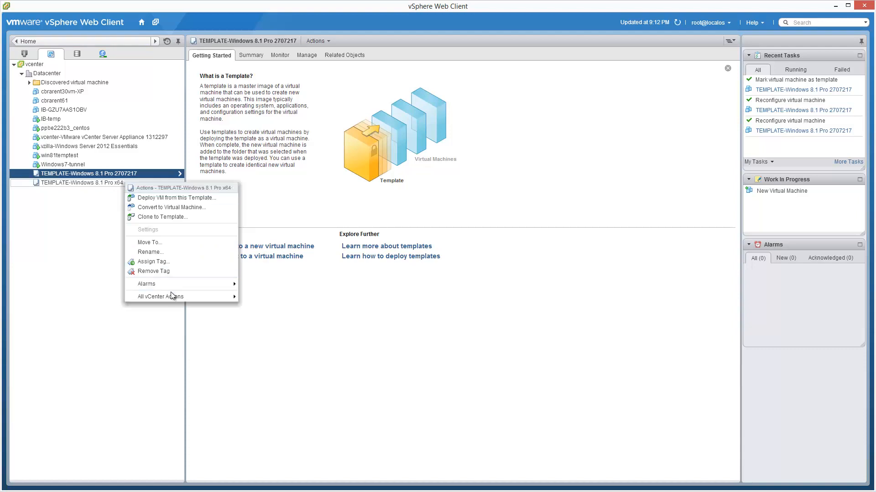
mouse_move(171, 294)
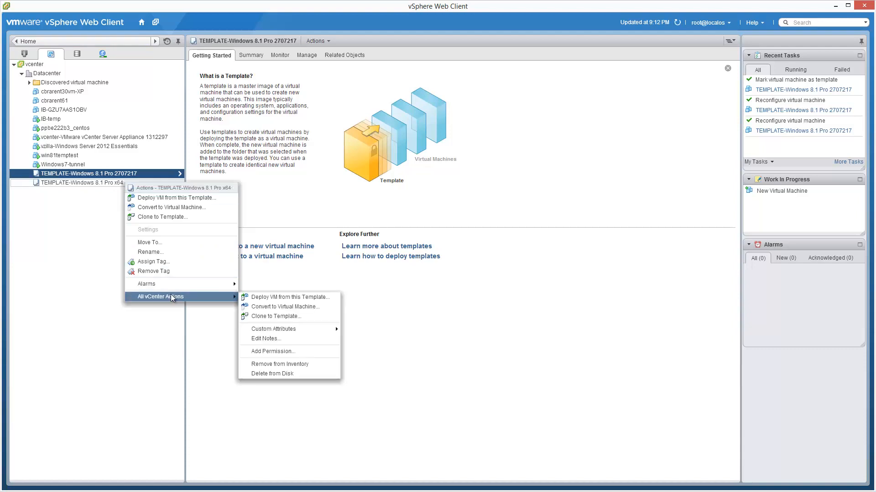
click(306, 375)
click(428, 273)
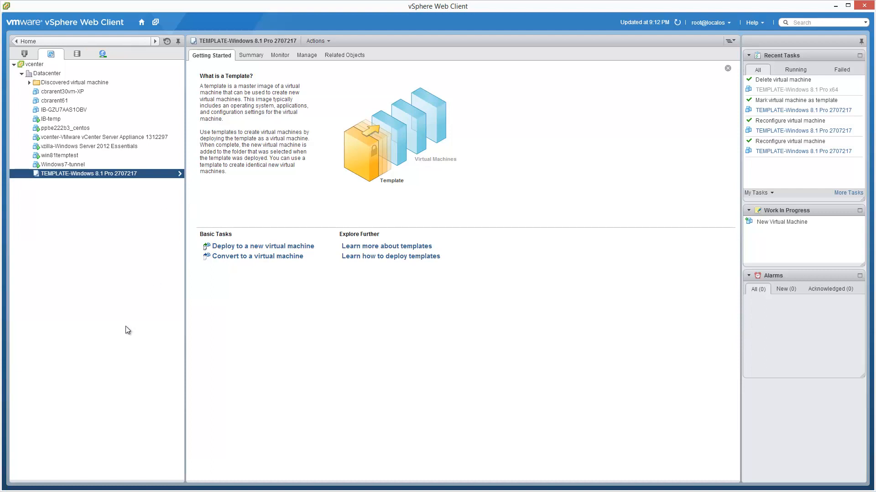
Start deploying a virtual machine from the TEMPLATE-Windows 8.1 Pro 2707217 template, naming it windows81provm1 in the Datacenter location.
right_click(143, 174)
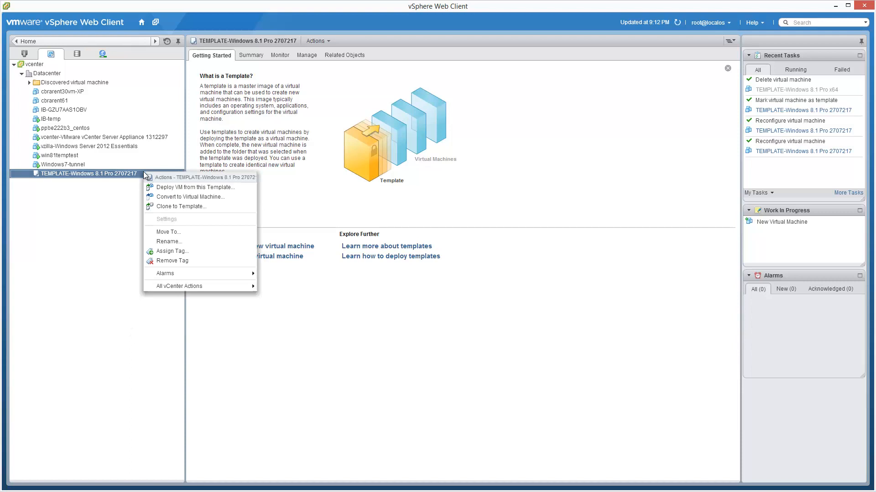
click(237, 187)
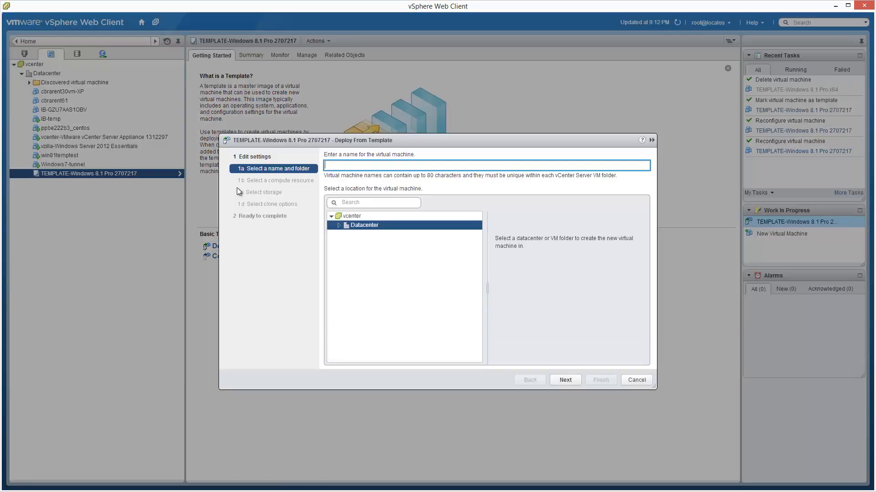
text(windows81)
text(provm1)
click(574, 381)
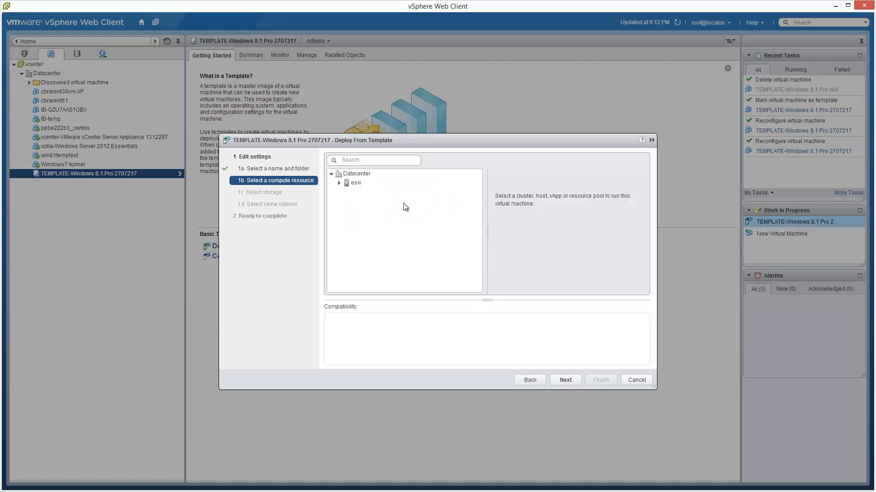
Choose the esxi host as compute resource and the SSD3-128-RUNCORE datastore as storage for the deployed virtual machine.
click(359, 183)
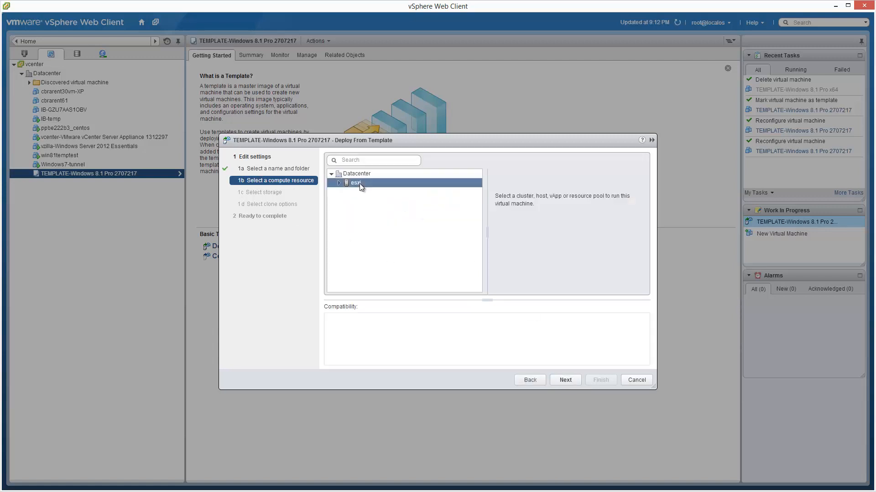
click(576, 383)
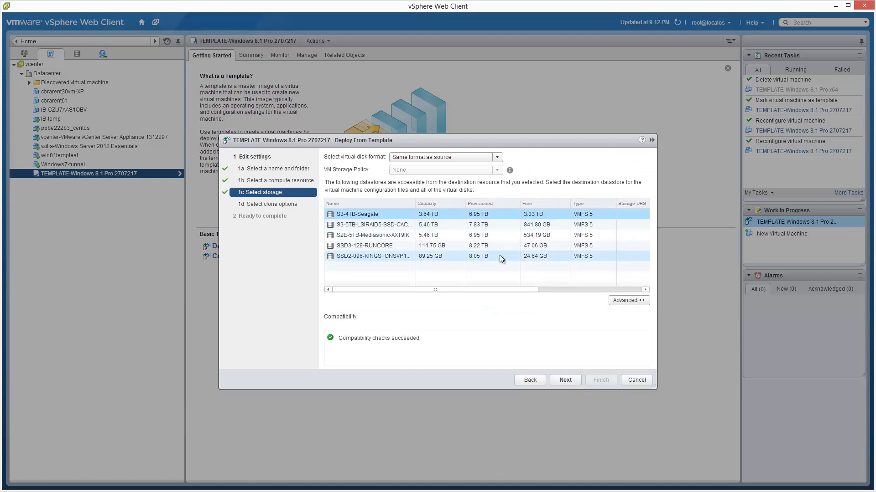
click(395, 247)
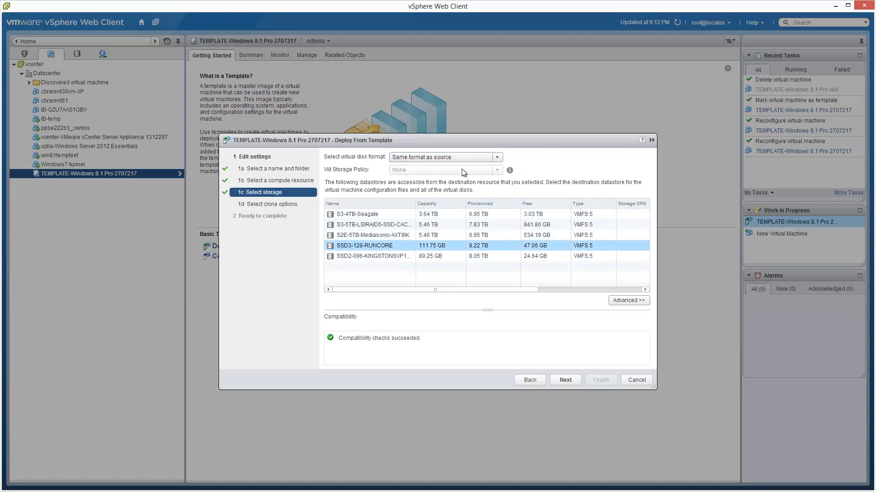
click(572, 383)
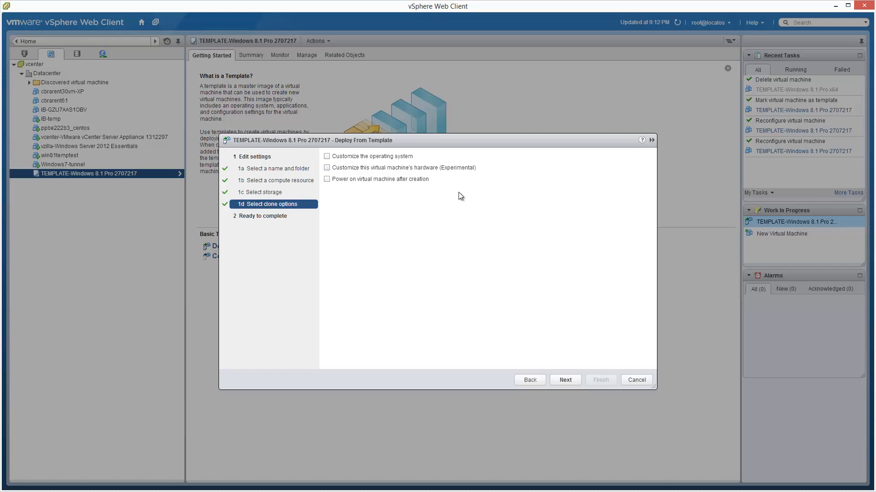
Enable powering on the virtual machine after creation and finish the template deployment.
click(327, 179)
click(566, 380)
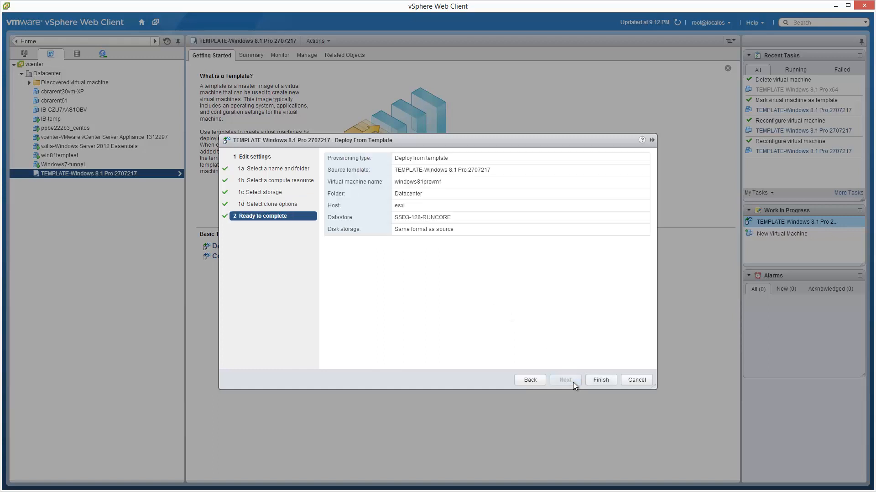
click(612, 381)
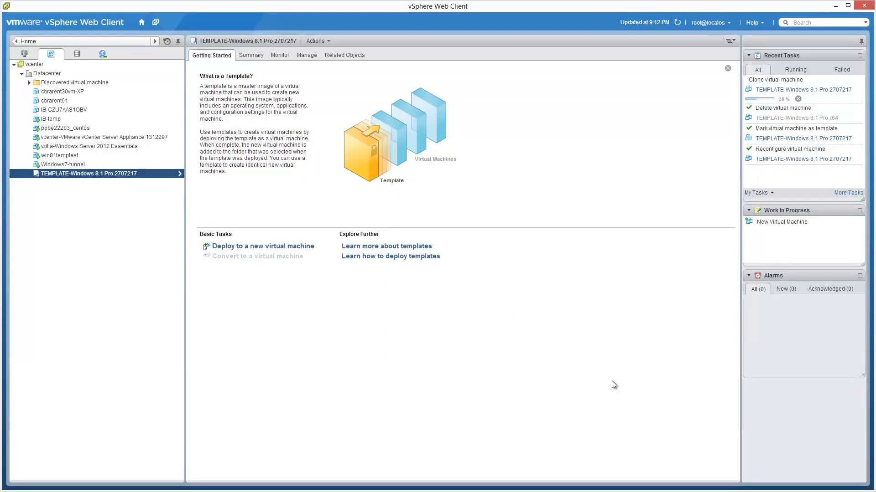
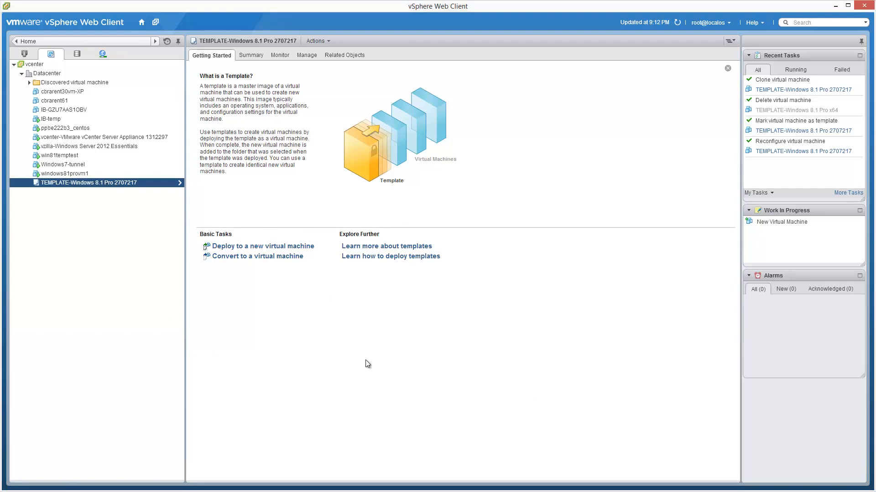
Locate the windows81provm1 virtual machine under the esxi host in Hosts and Clusters and launch its console.
click(155, 39)
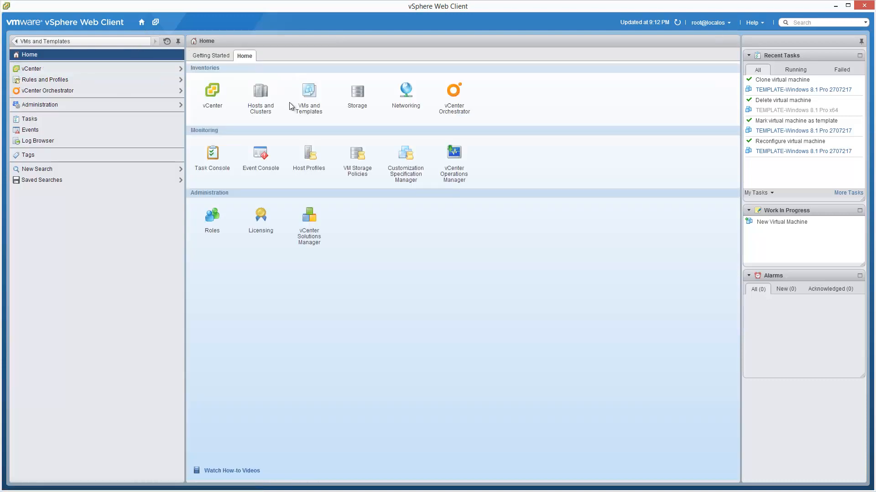
click(260, 93)
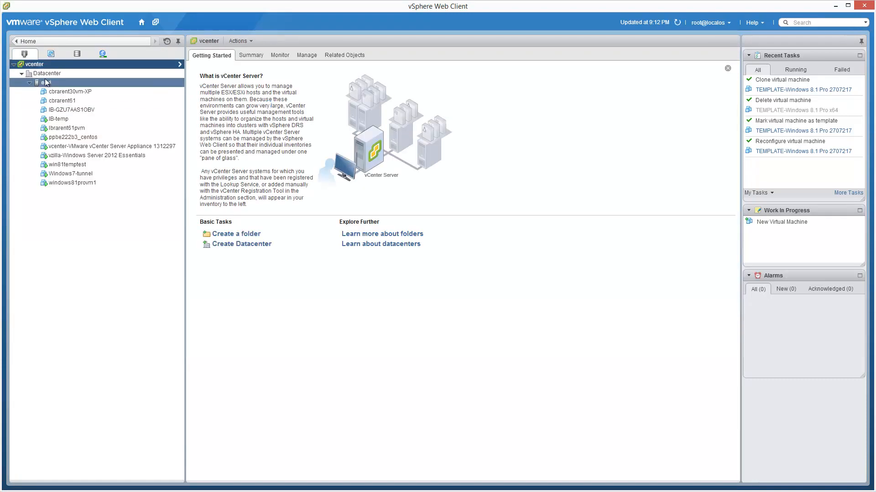
click(45, 82)
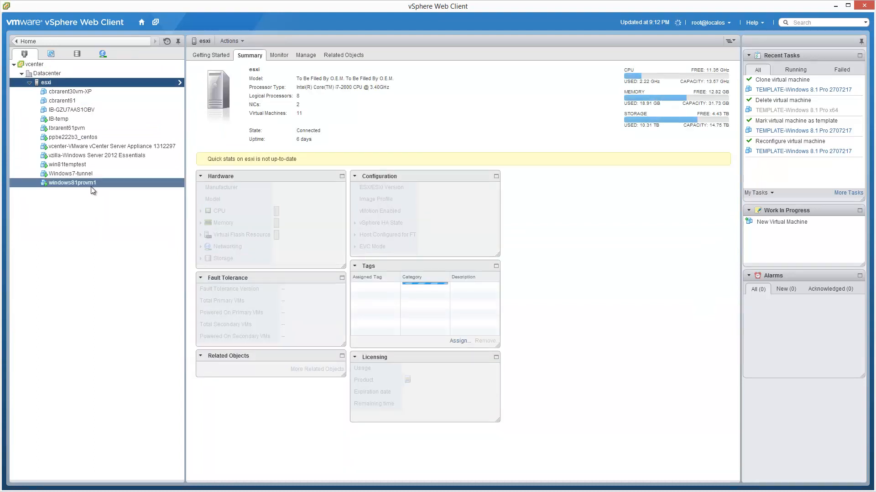
click(93, 183)
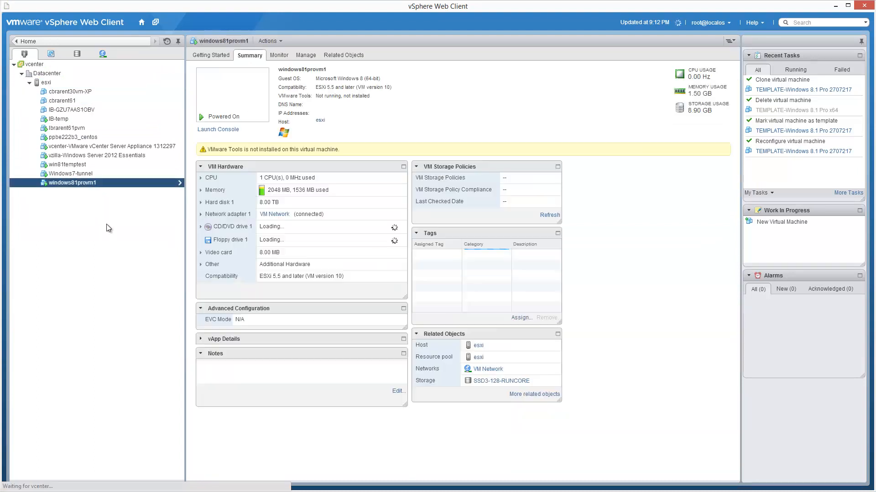
mouse_move(335, 454)
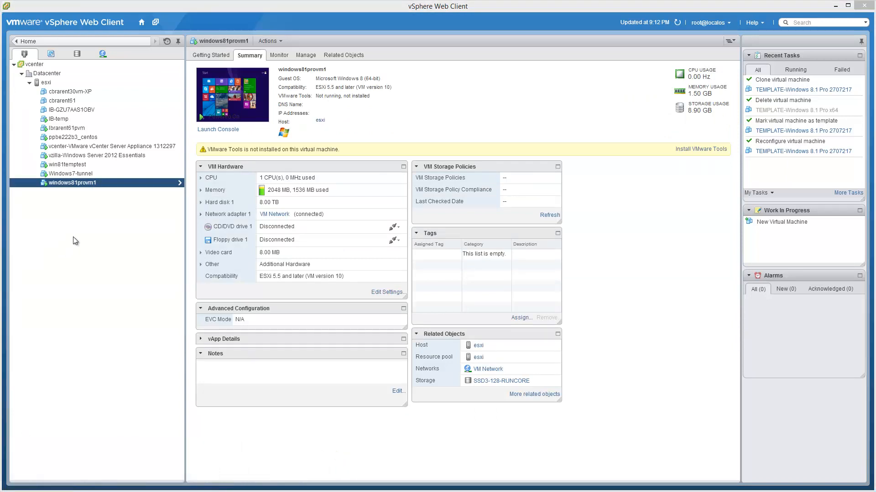
click(229, 130)
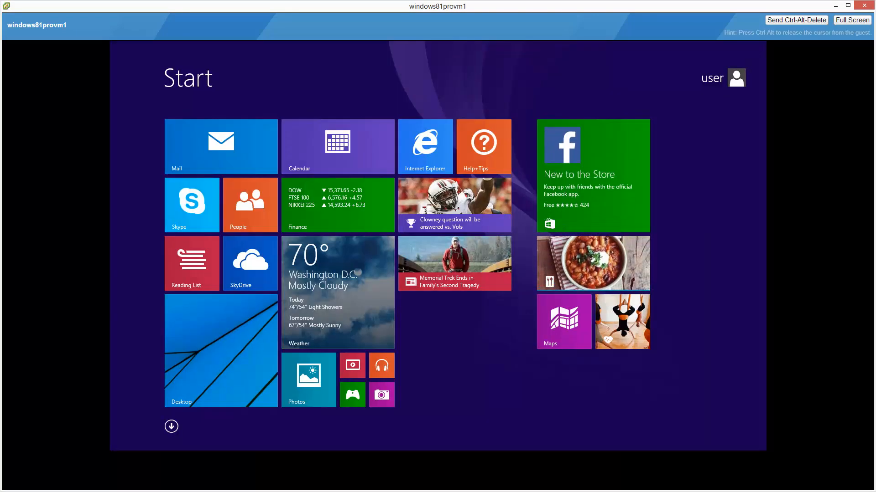
From the guest's desktop, change the computer name to windows81provm1 in the Windows system settings.
click(234, 364)
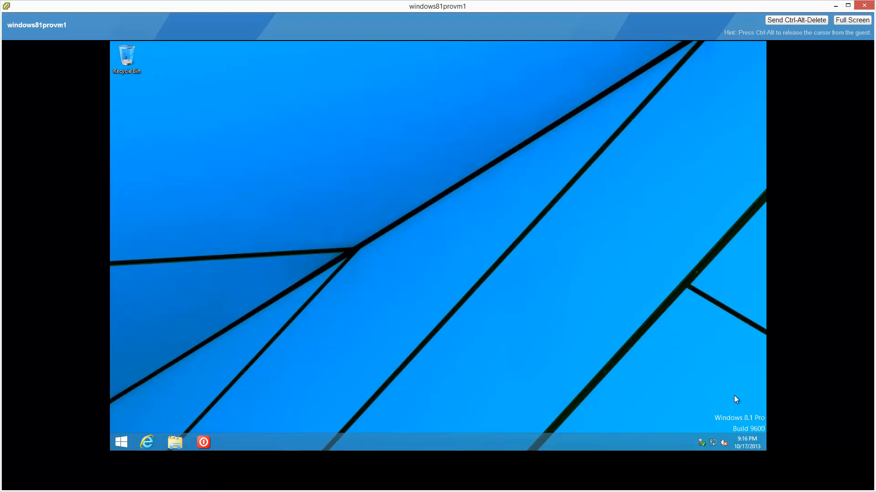
key(super+x)
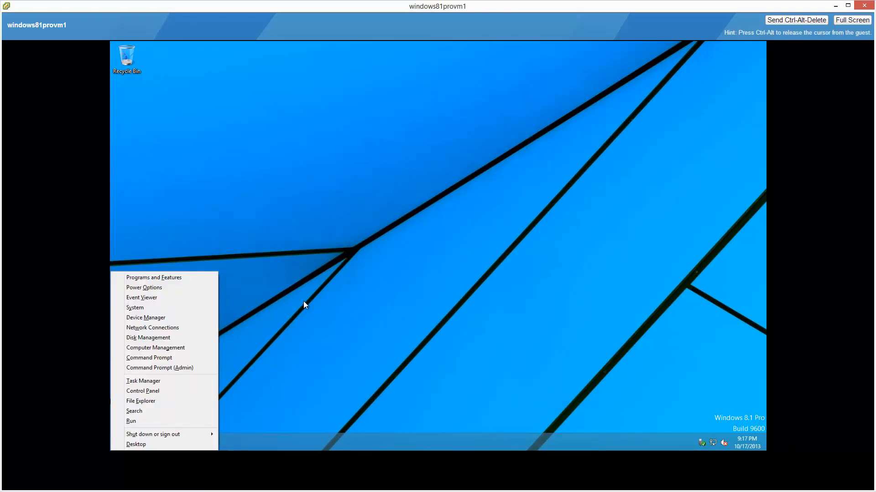
click(150, 310)
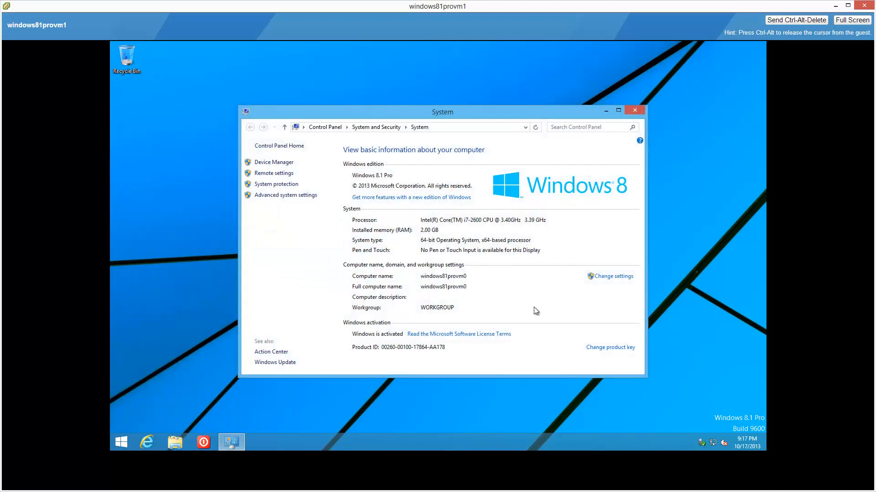
click(607, 280)
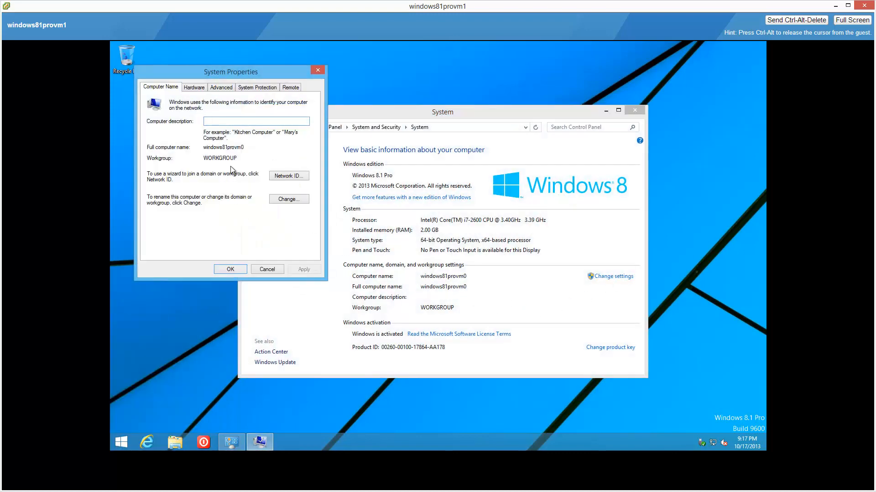
click(283, 199)
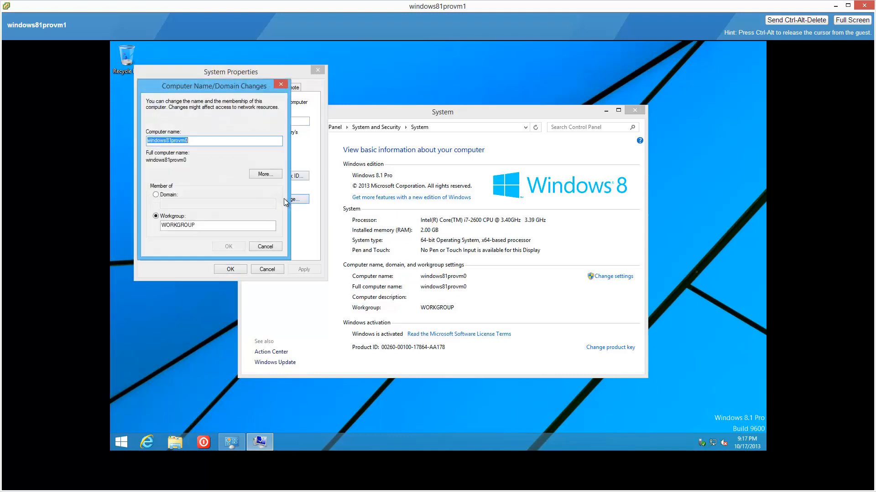
click(193, 140)
key(BackSpace)
text(1)
click(232, 247)
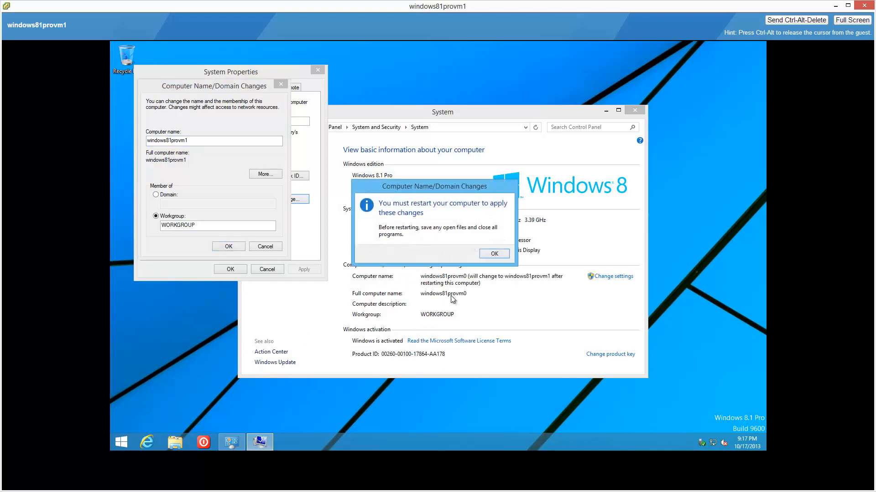
Acknowledge the restart notice, postpone the restart, and close the guest's system settings.
click(496, 254)
click(241, 270)
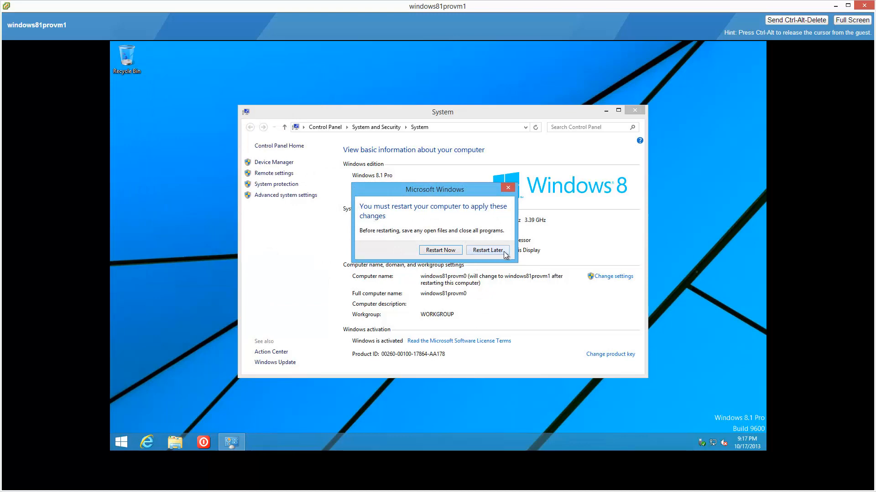
click(487, 251)
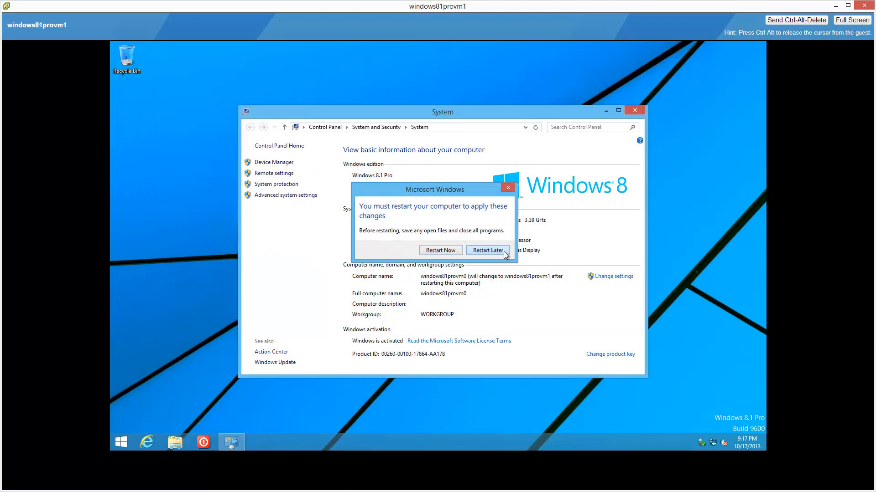
click(634, 111)
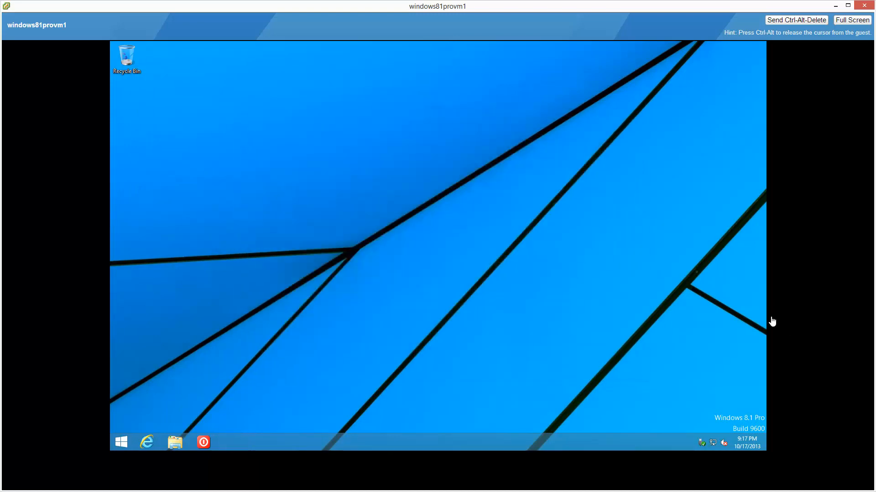
Set the guest's navigation properties to go to the desktop instead of Start at sign-in and show the desktop background on Start.
right_click(472, 441)
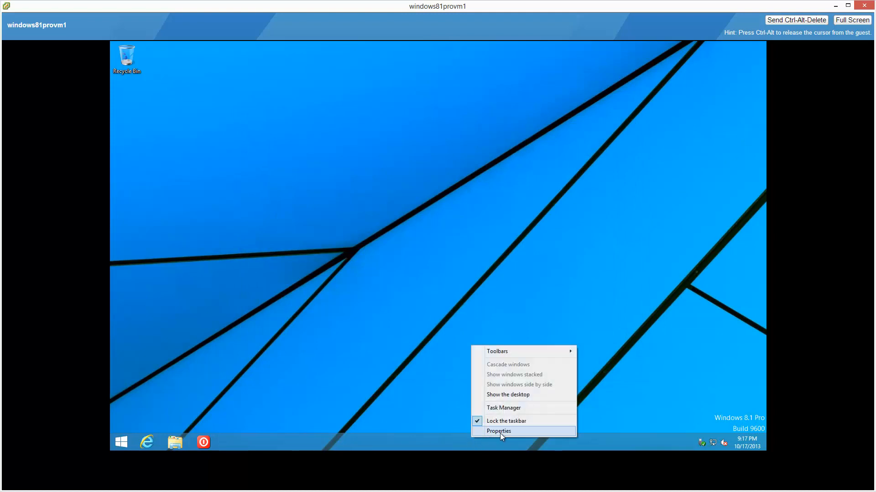
click(517, 431)
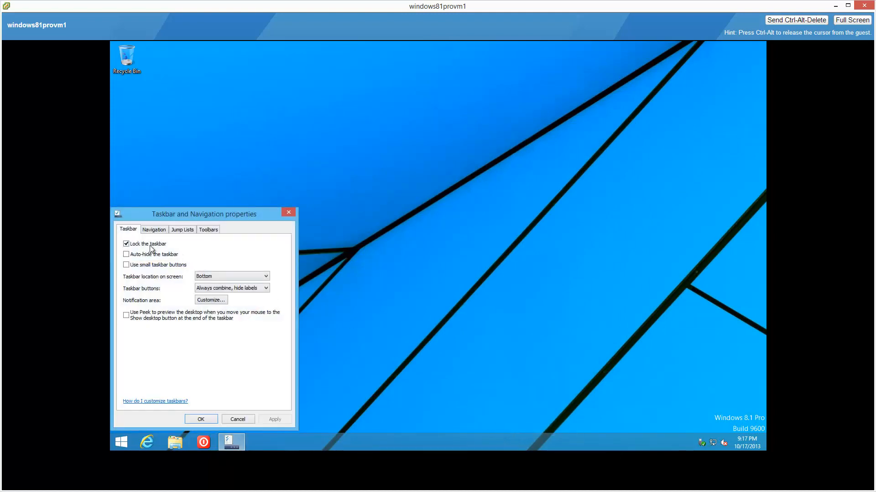
click(155, 231)
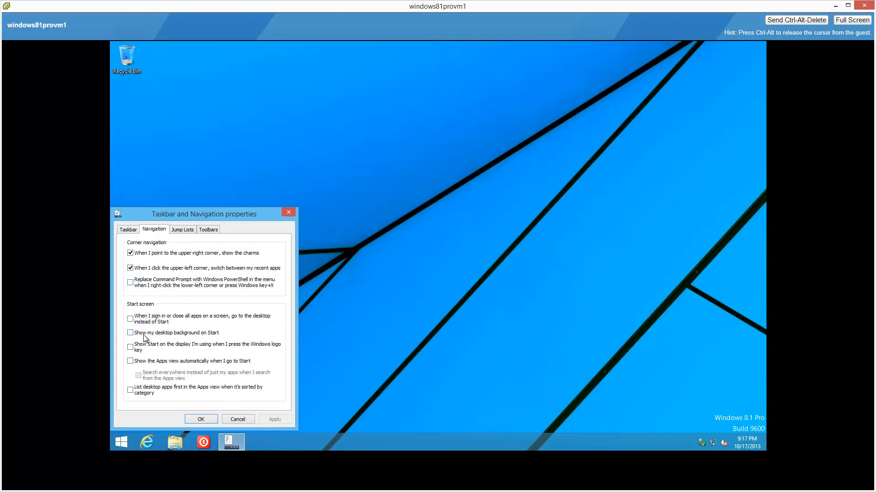
click(130, 319)
click(130, 347)
click(206, 420)
Switch between the Start screen and the desktop to check the new Start background, ending on the desktop.
key(super)
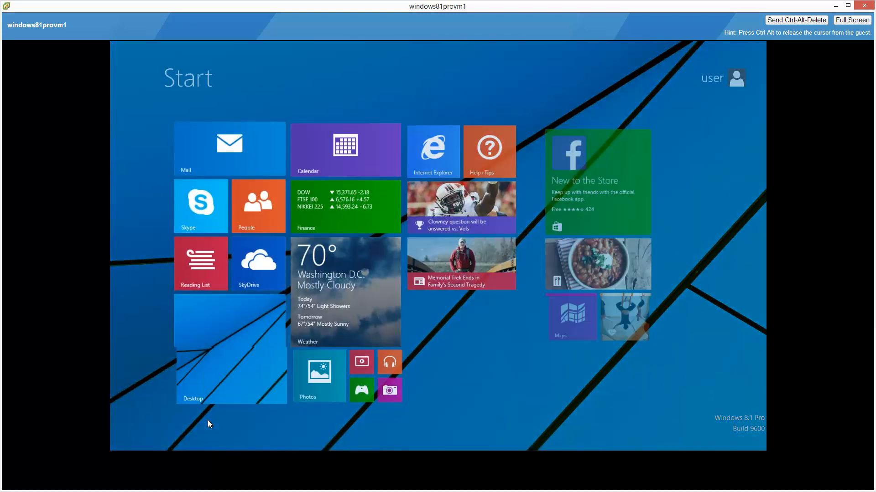
key(super)
key(super)
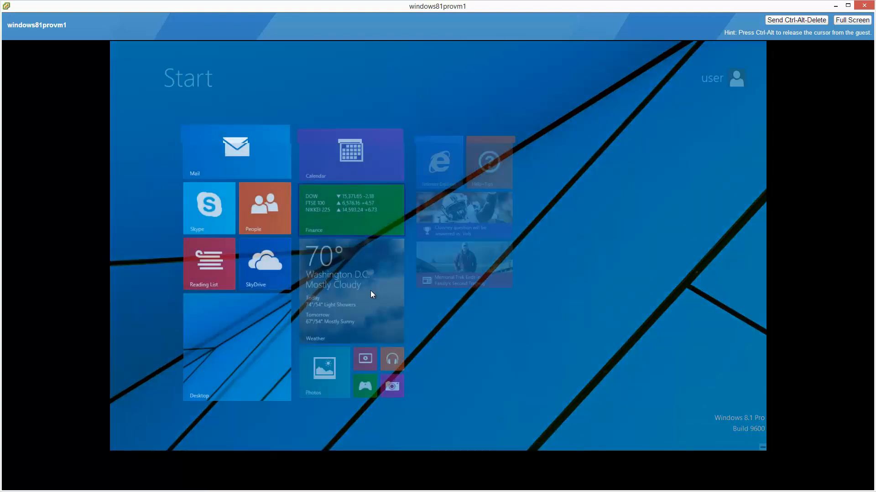
click(213, 378)
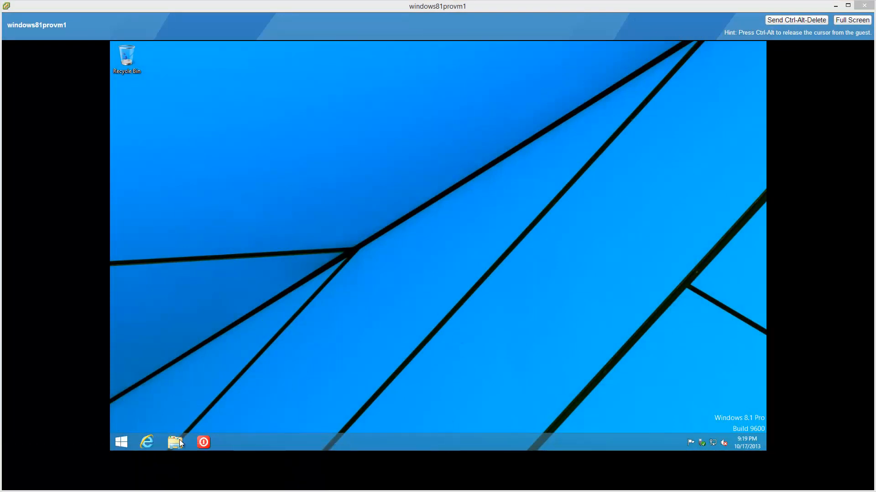
Examine the used and free space in the properties of Local Disk (C:), then minimize the console window.
click(175, 445)
click(175, 445)
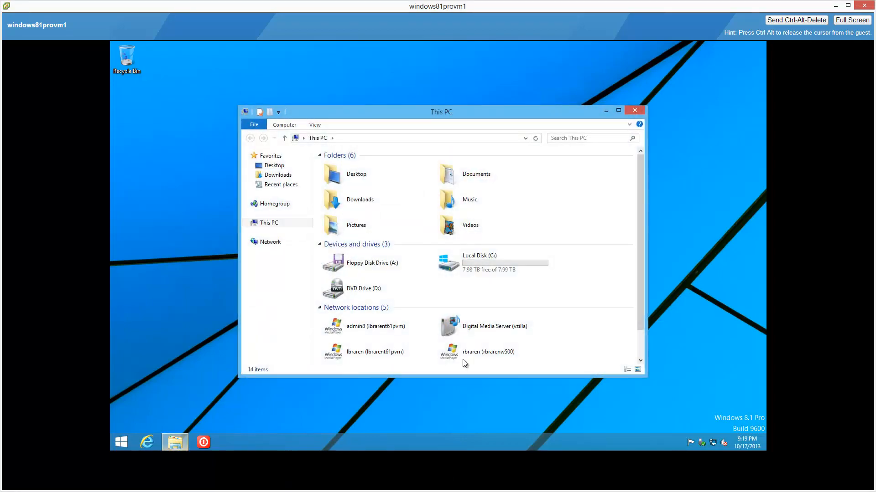
click(530, 267)
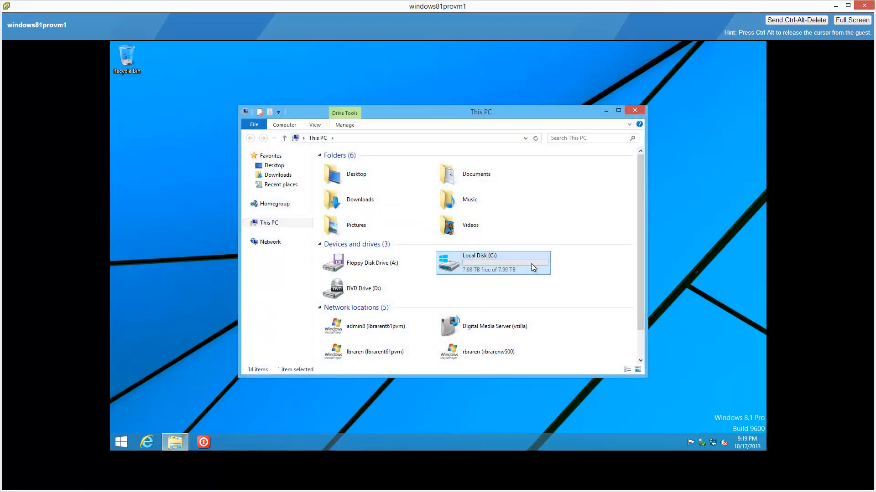
right_click(530, 265)
click(577, 377)
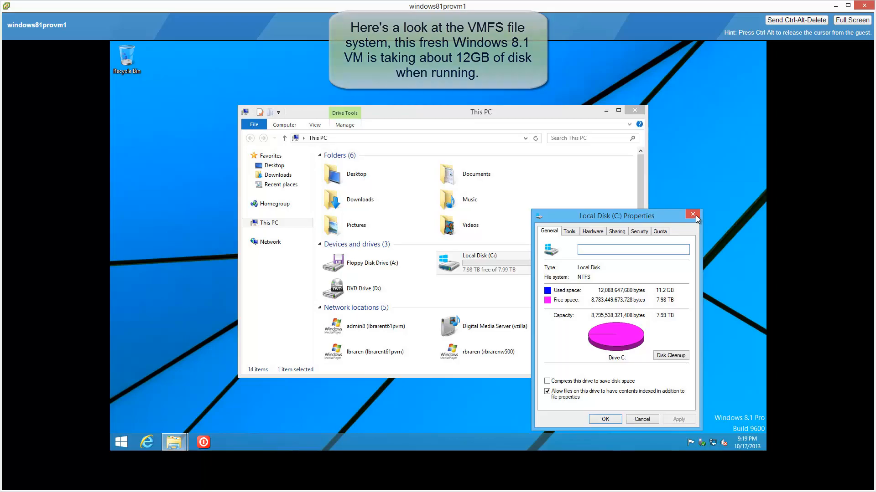
click(694, 217)
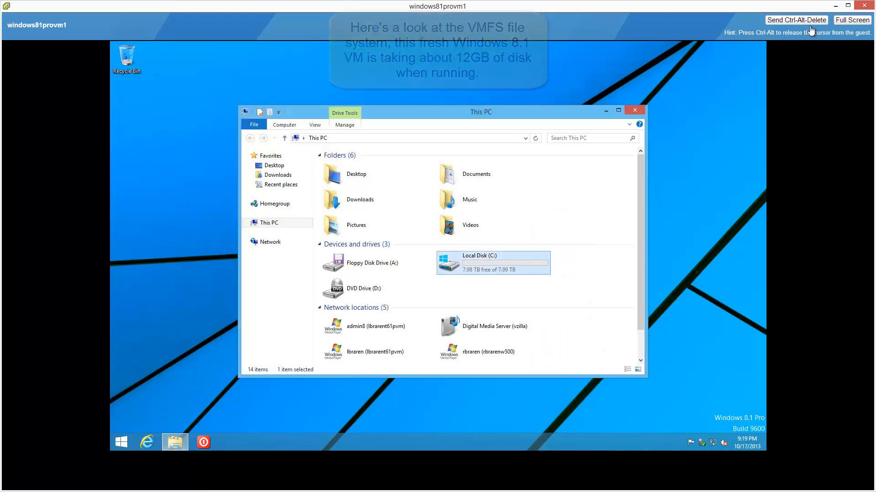
click(836, 6)
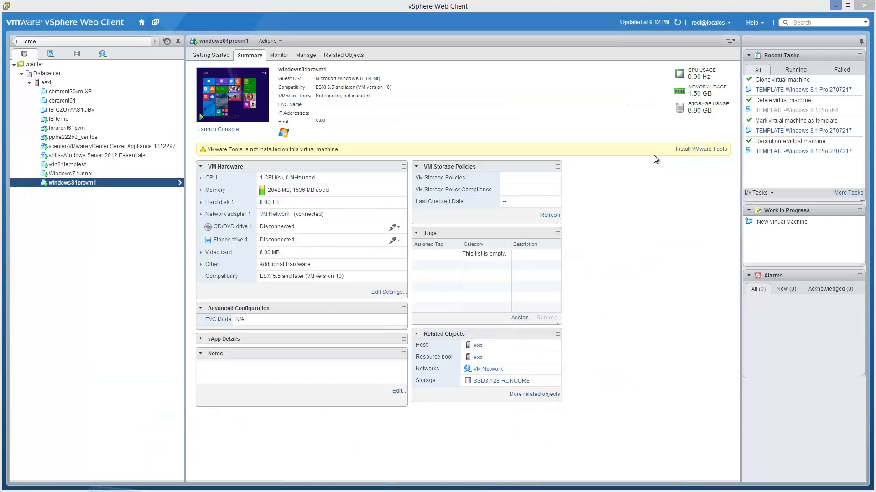
right_click(121, 183)
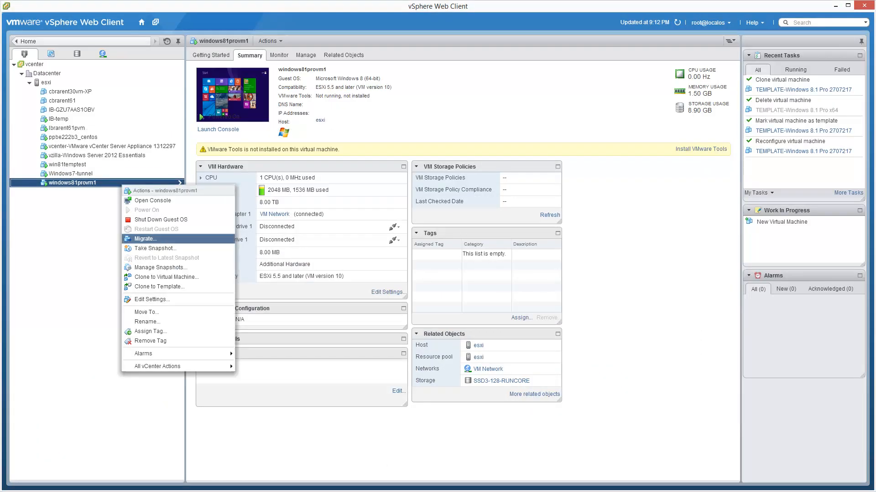
click(166, 238)
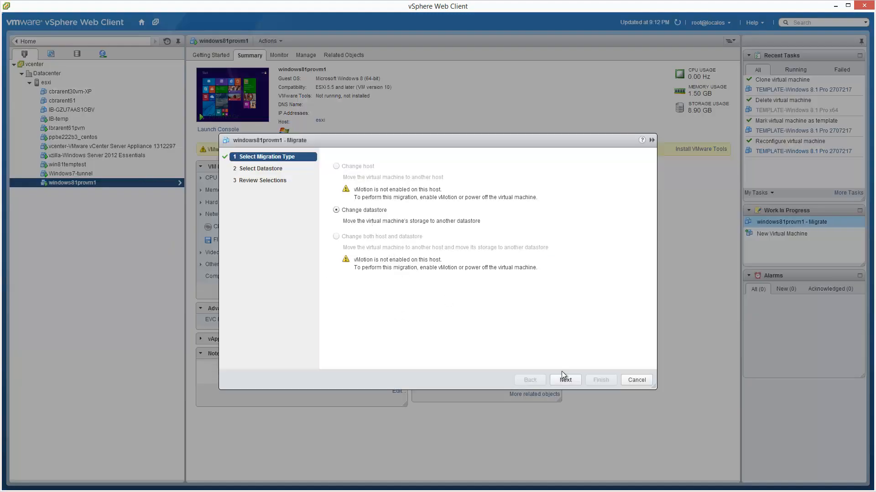
click(565, 381)
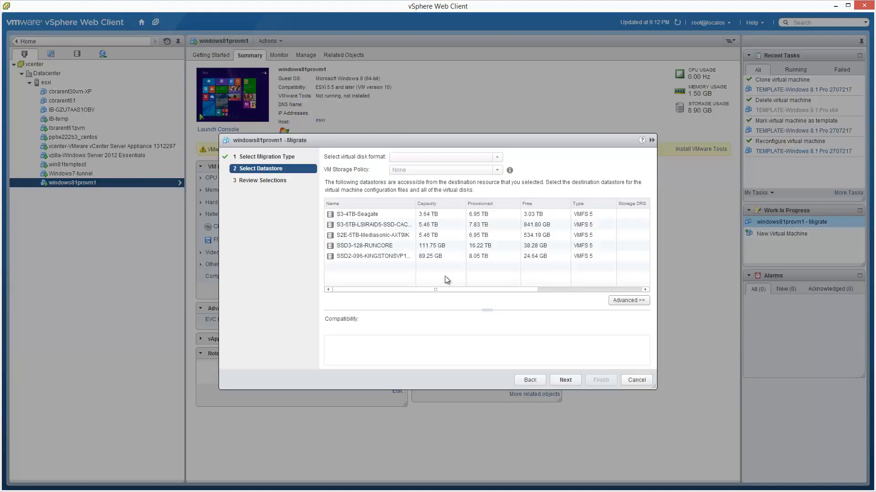
click(545, 214)
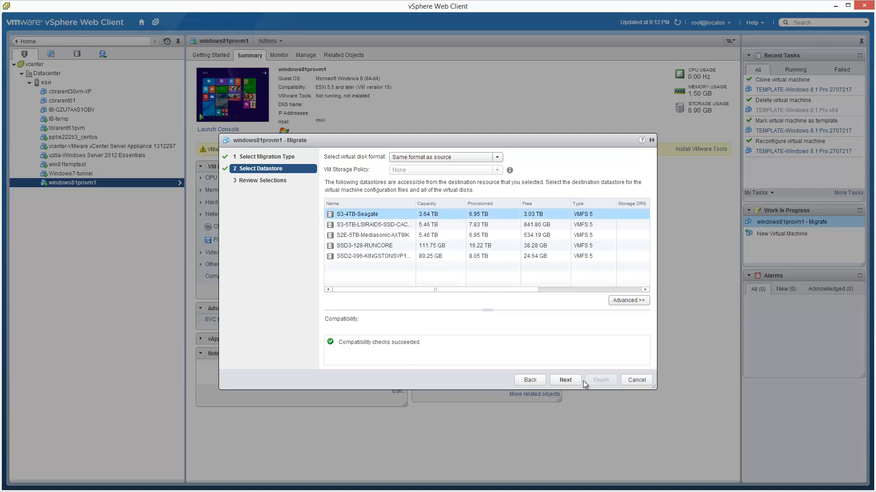
click(631, 381)
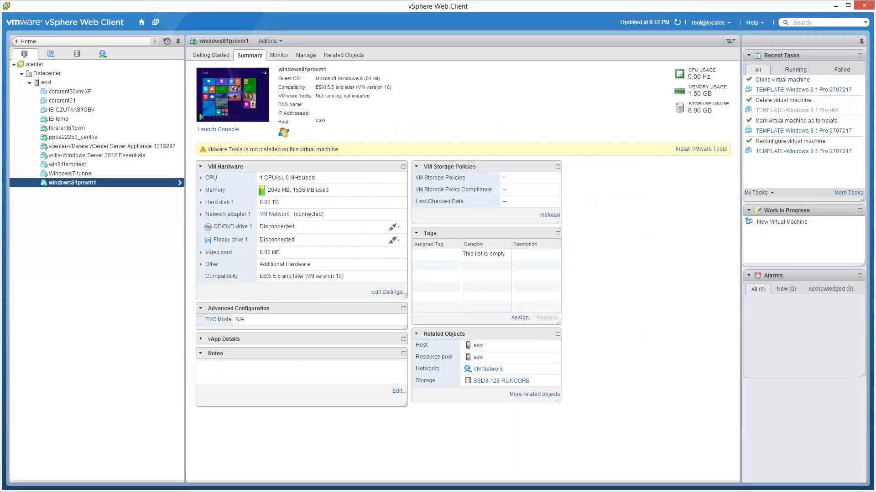